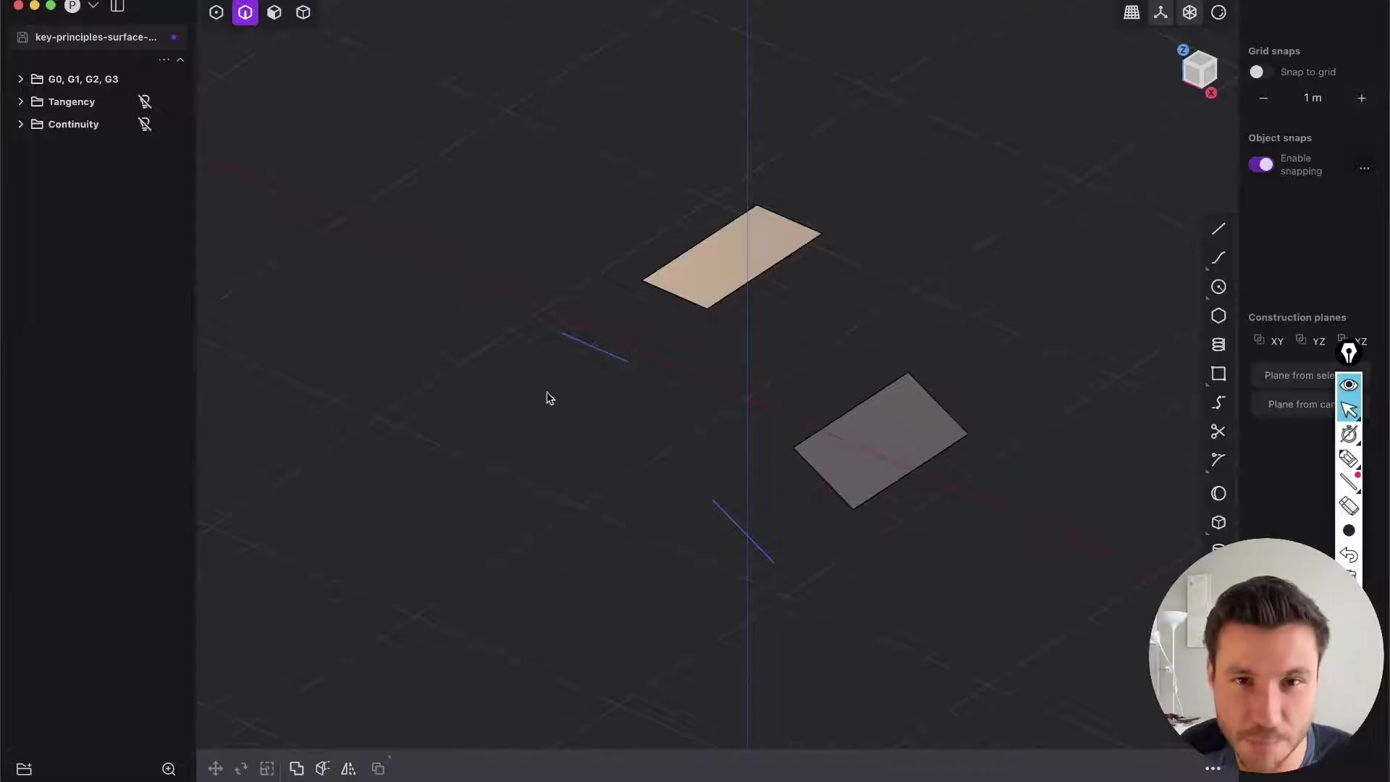
{"action": "middle_click_drag", "start_coordinate": [578, 351], "coordinate": [559, 349], "text": "shift"}
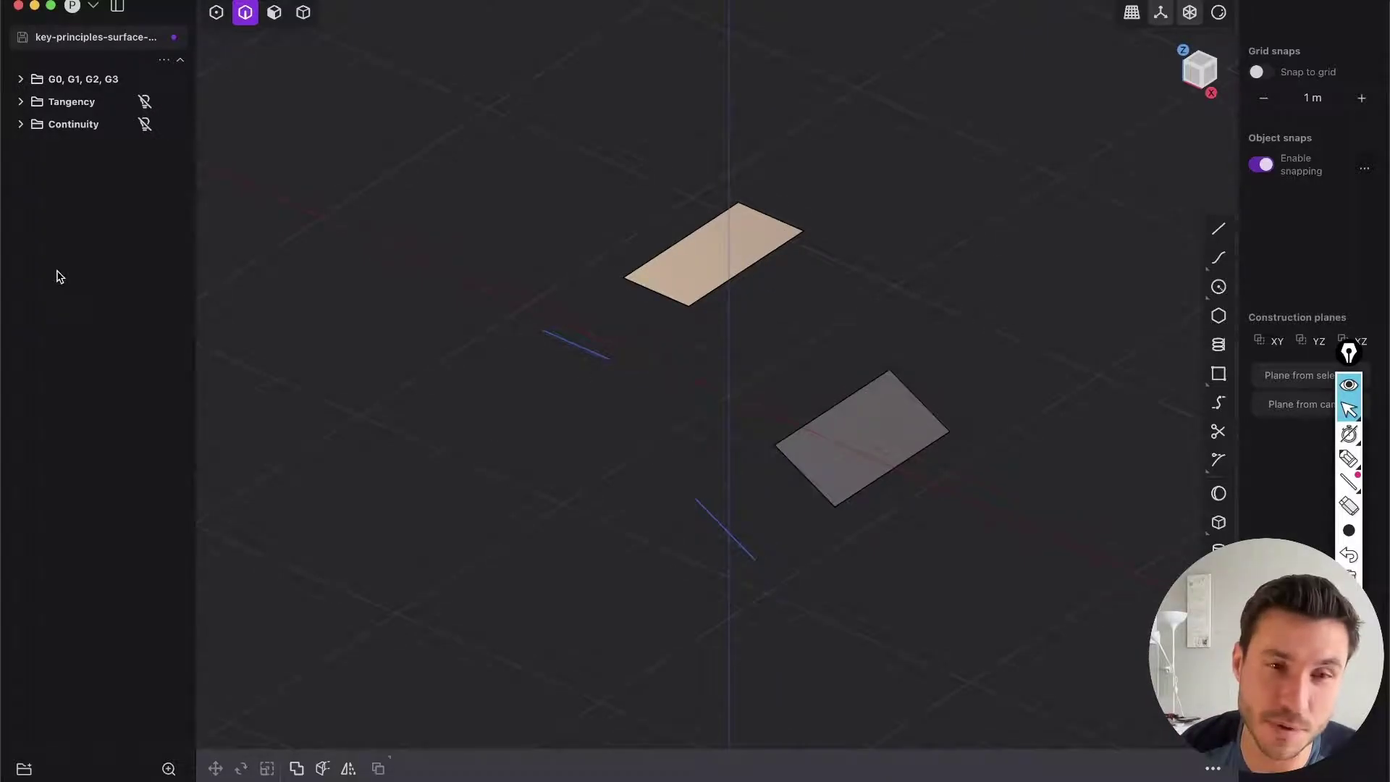
{"action": "middle_click_drag", "start_coordinate": [726, 239], "coordinate": [639, 286]}
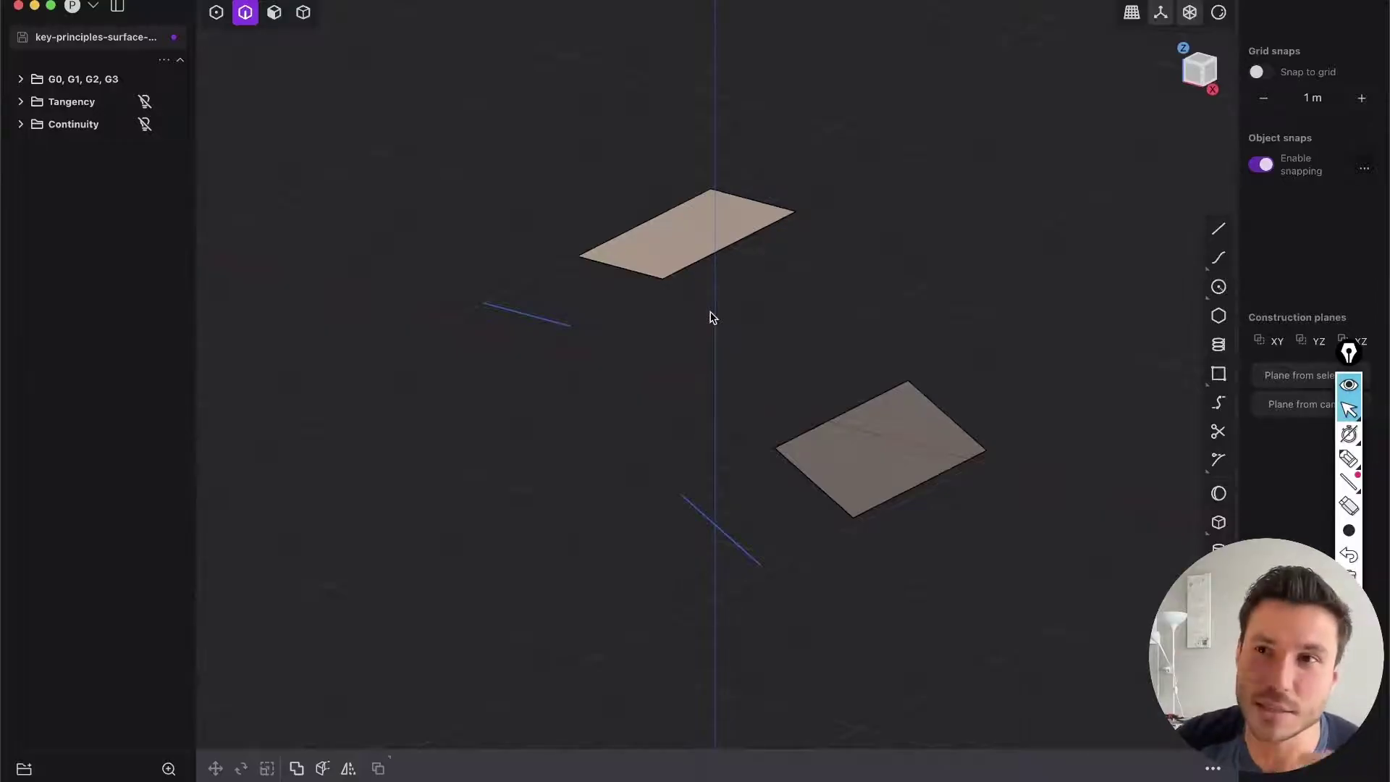
{"action": "mouse_move", "coordinate": [698, 234]}
{"action": "middle_mouse_down"}
{"action": "mouse_move", "coordinate": [698, 250]}
{"action": "mouse_move", "coordinate": [697, 230]}
{"action": "middle_mouse_up"}
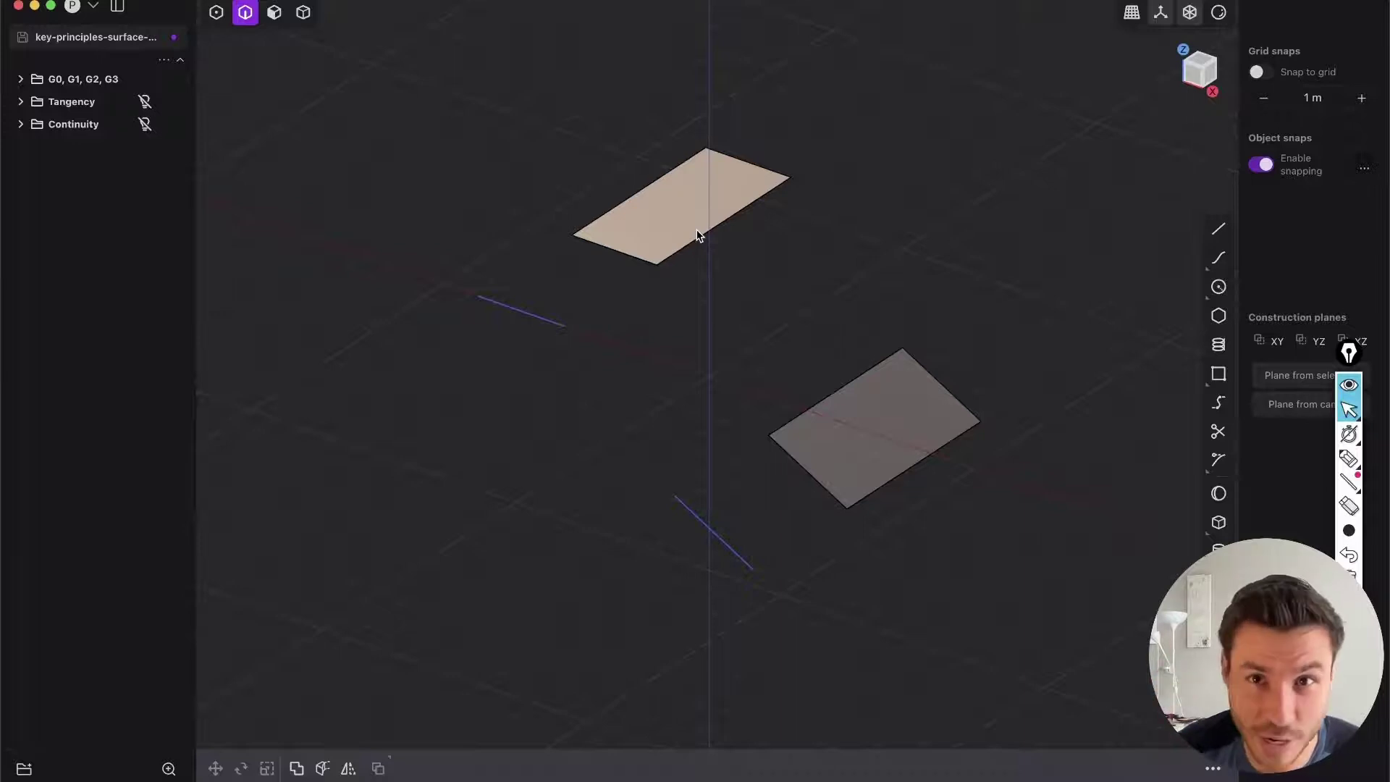
{"action": "middle_click_drag", "start_coordinate": [651, 286], "coordinate": [651, 219]}
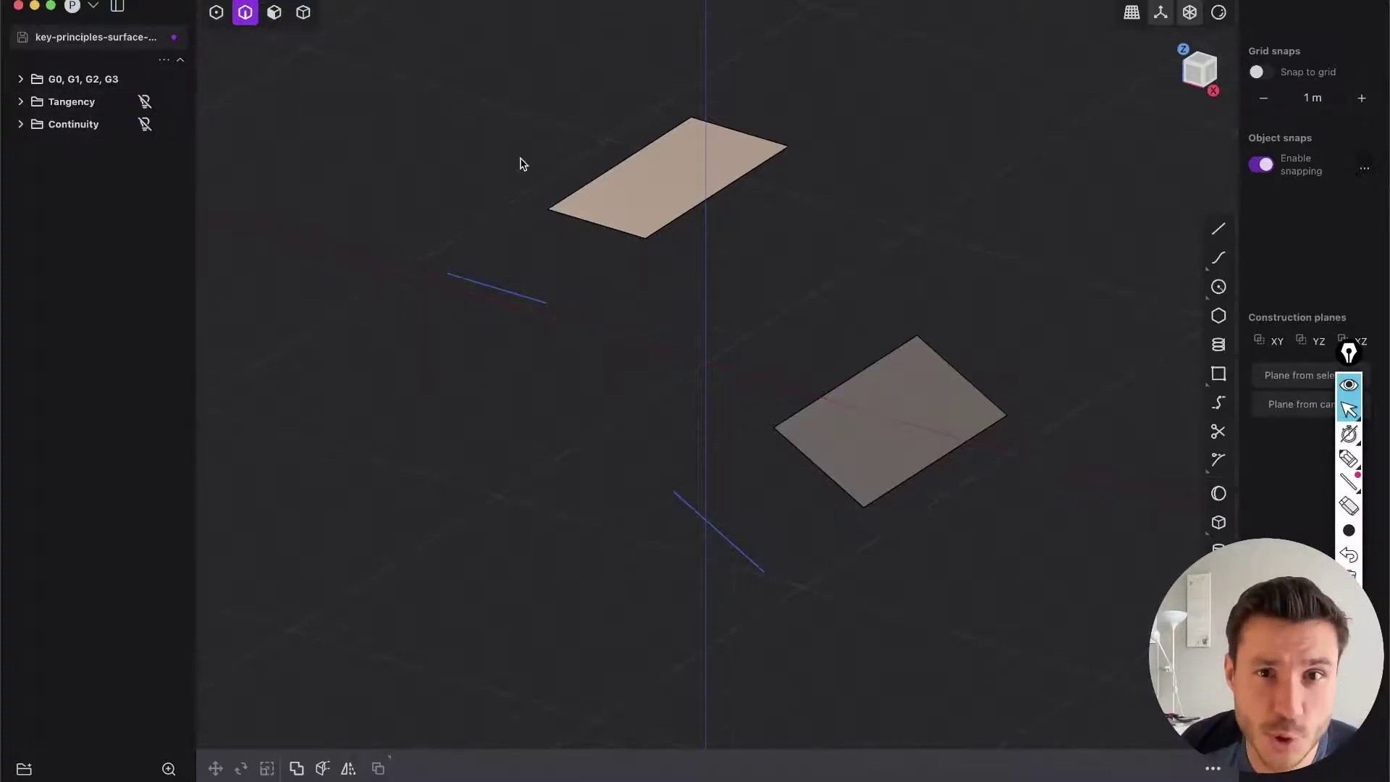
{"action": "key", "text": "2"}
{"action": "middle_click_drag", "start_coordinate": [693, 239], "coordinate": [669, 191]}
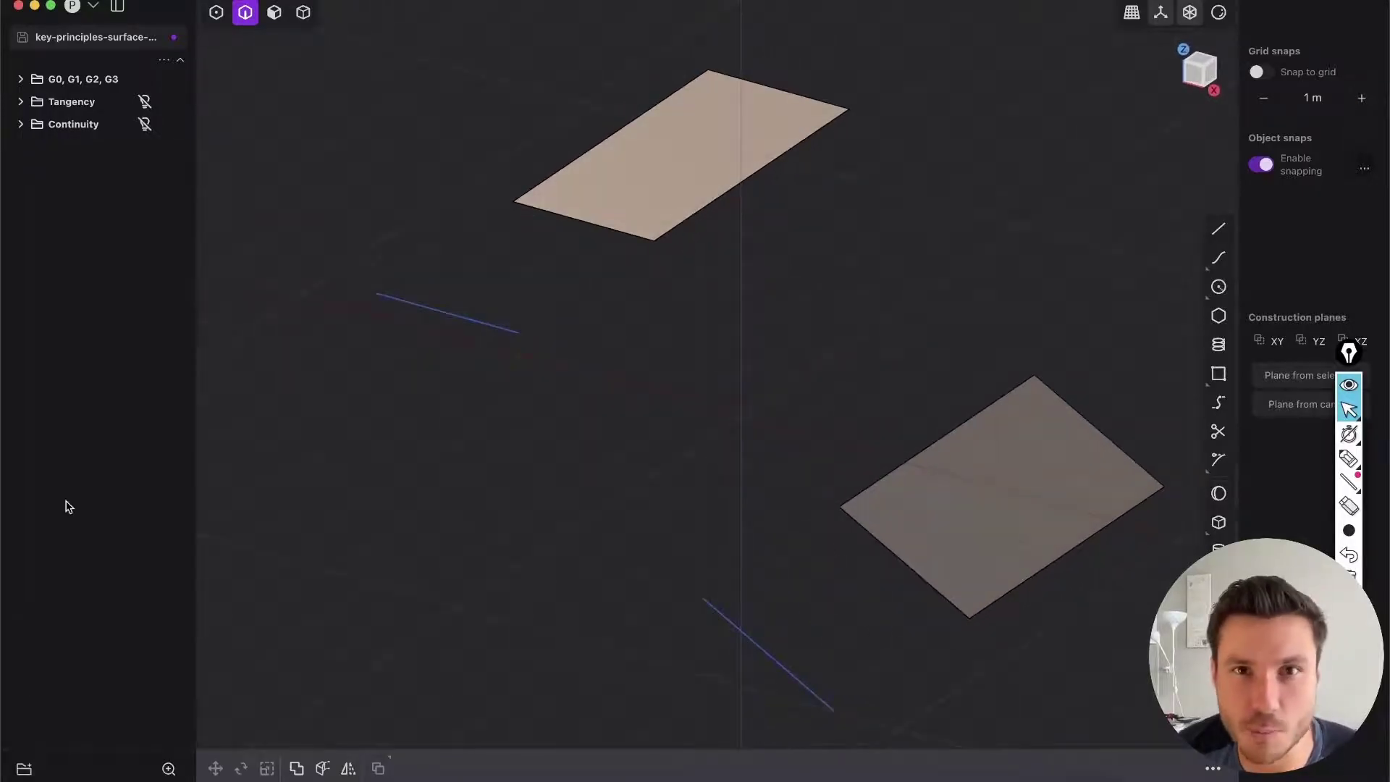
{"action": "middle_click_drag", "start_coordinate": [602, 242], "coordinate": [736, 167]}
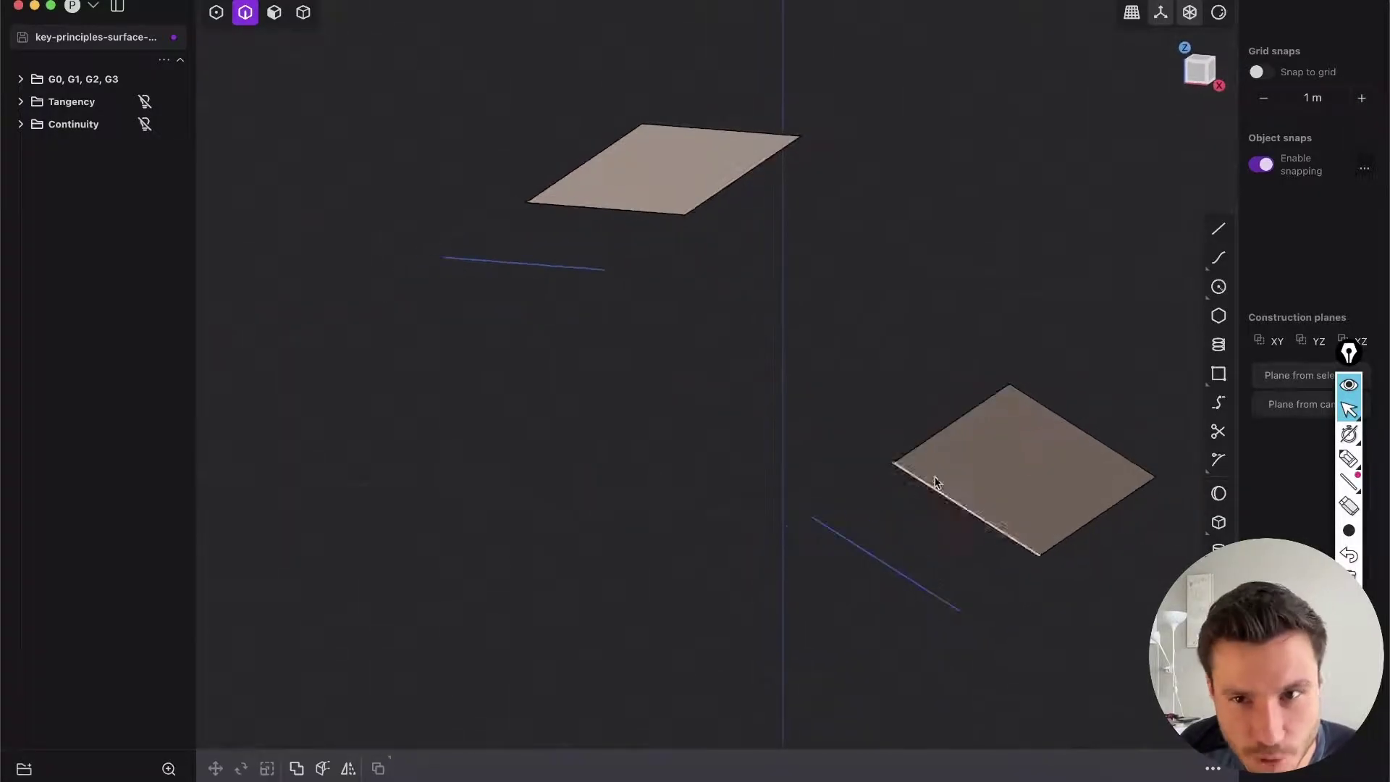
{"action": "middle_click_drag", "start_coordinate": [903, 431], "coordinate": [398, 242]}
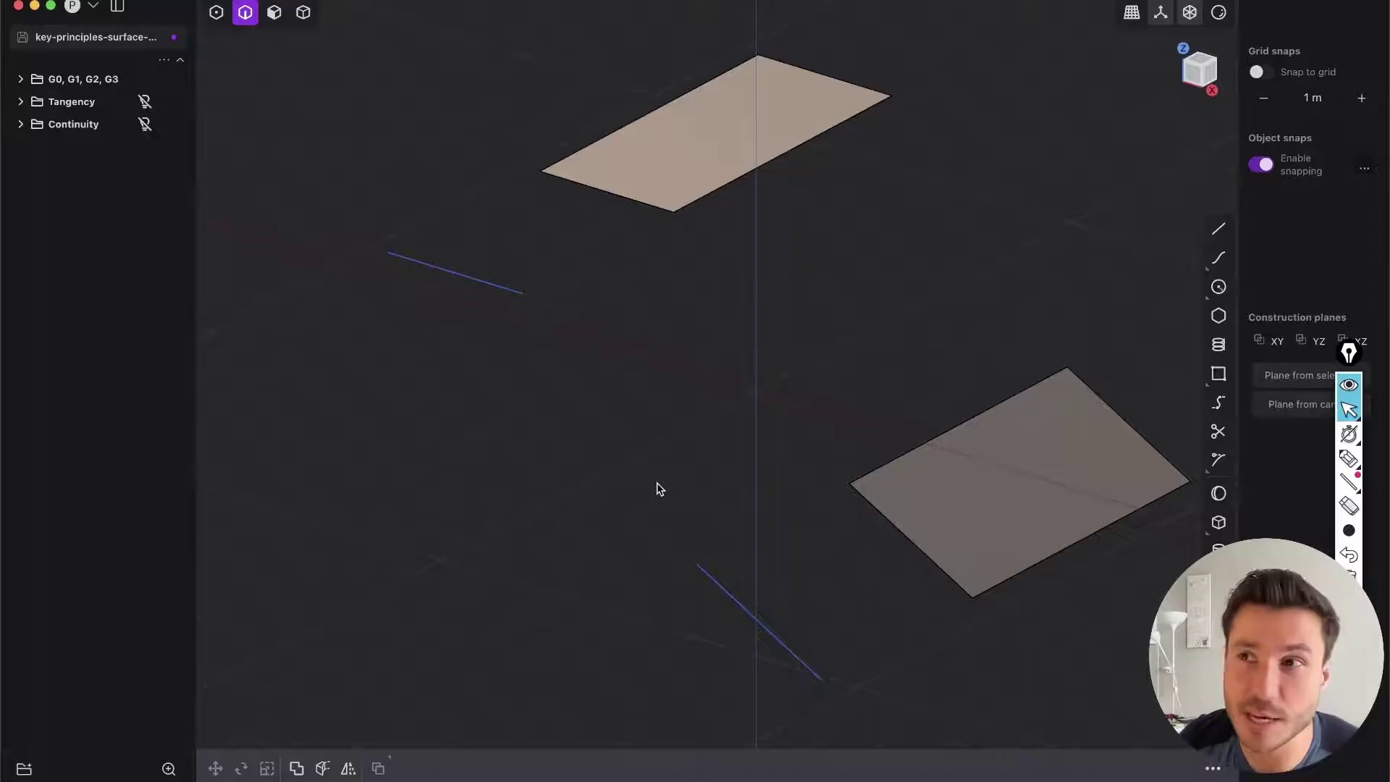
{"action": "middle_click_drag", "start_coordinate": [765, 154], "coordinate": [748, 141]}
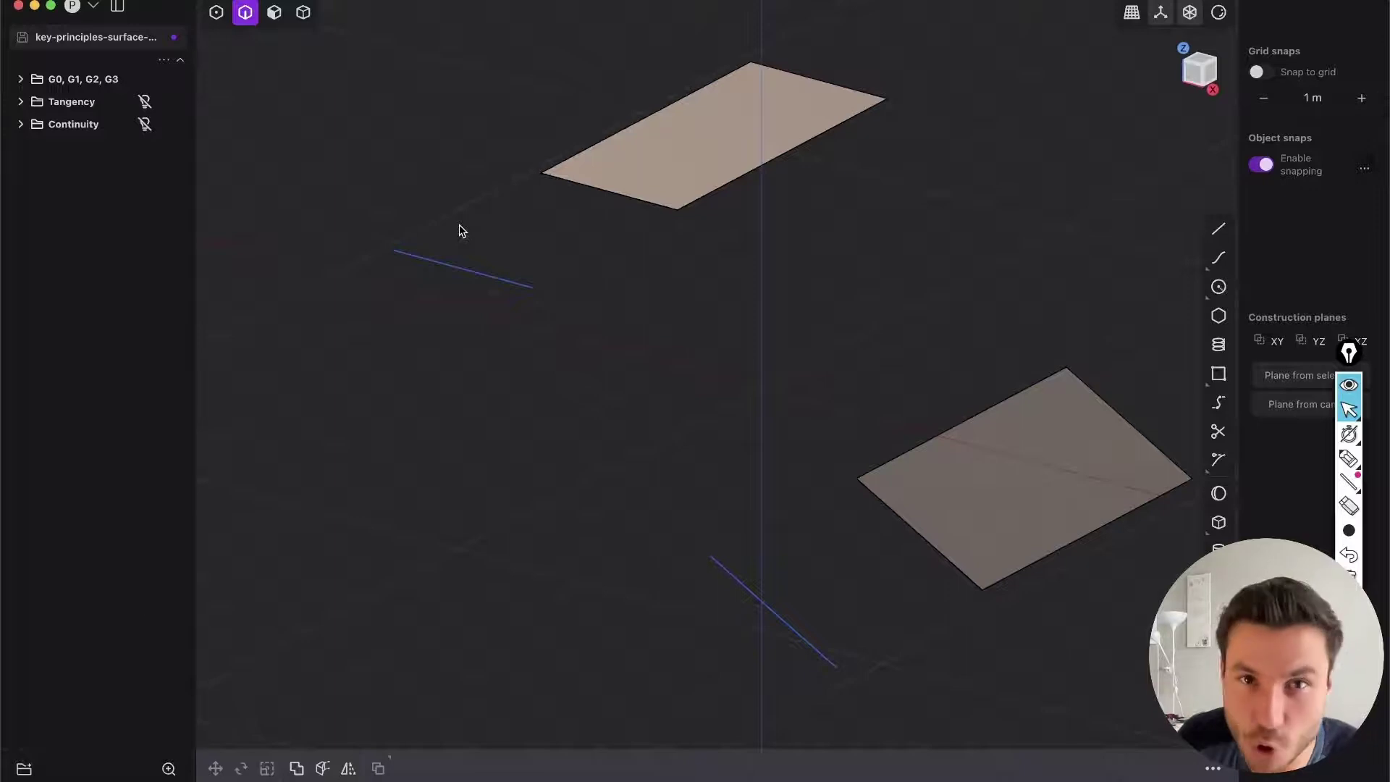
{"action": "middle_click_drag", "start_coordinate": [459, 230], "coordinate": [735, 119]}
{"action": "key", "text": "Tab"}
{"action": "left_click", "coordinate": [940, 480]}
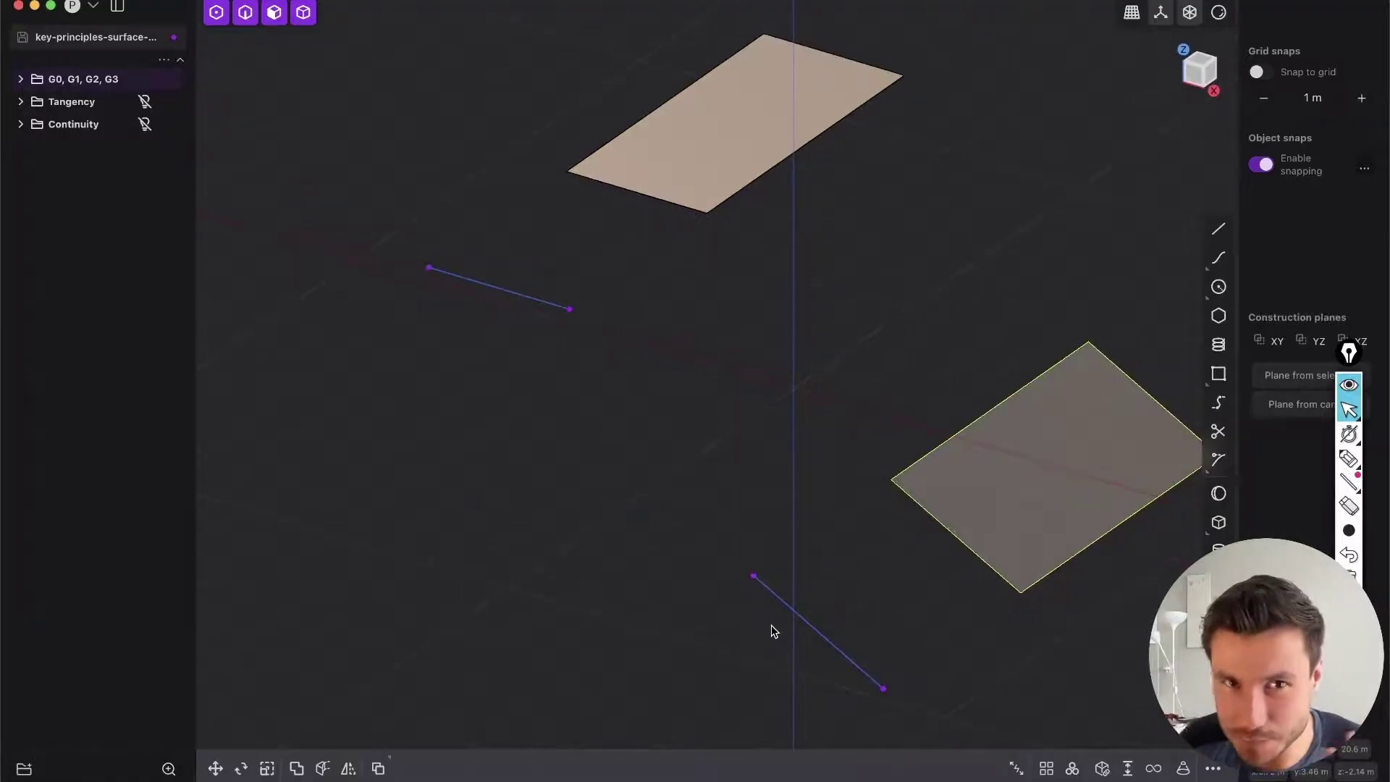
{"action": "left_click", "coordinate": [788, 247]}
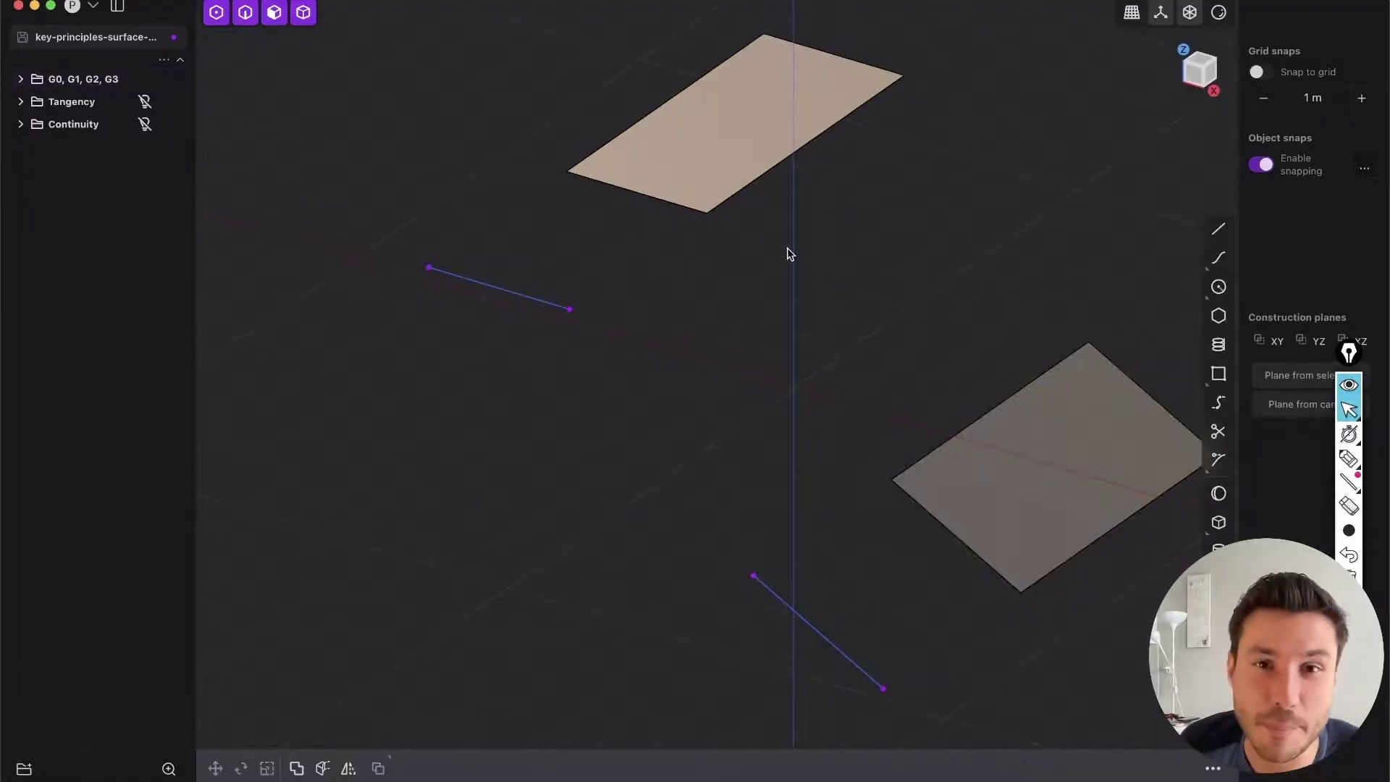
{"action": "key", "text": "2"}
{"action": "middle_click_drag", "start_coordinate": [819, 176], "coordinate": [788, 150]}
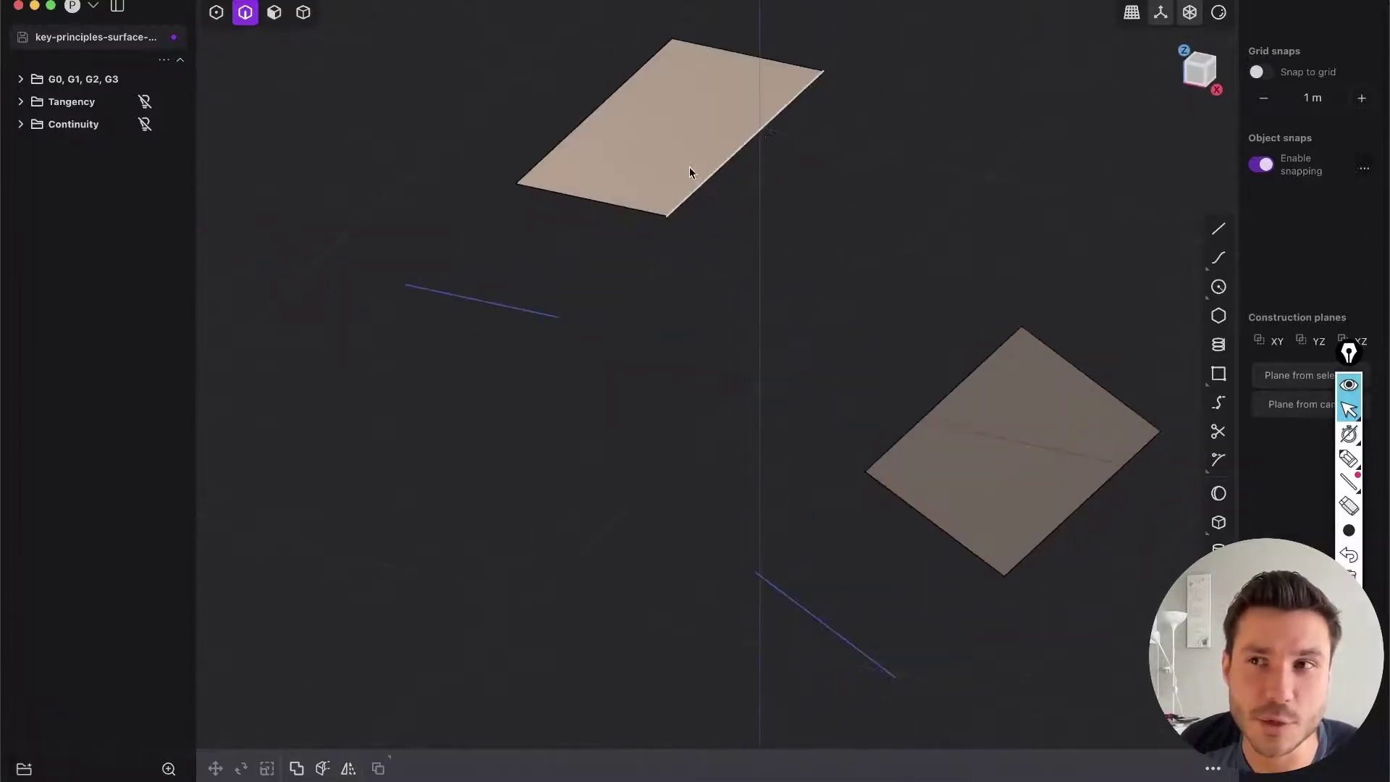
{"action": "middle_click_drag", "start_coordinate": [565, 239], "coordinate": [561, 262], "text": "shift"}
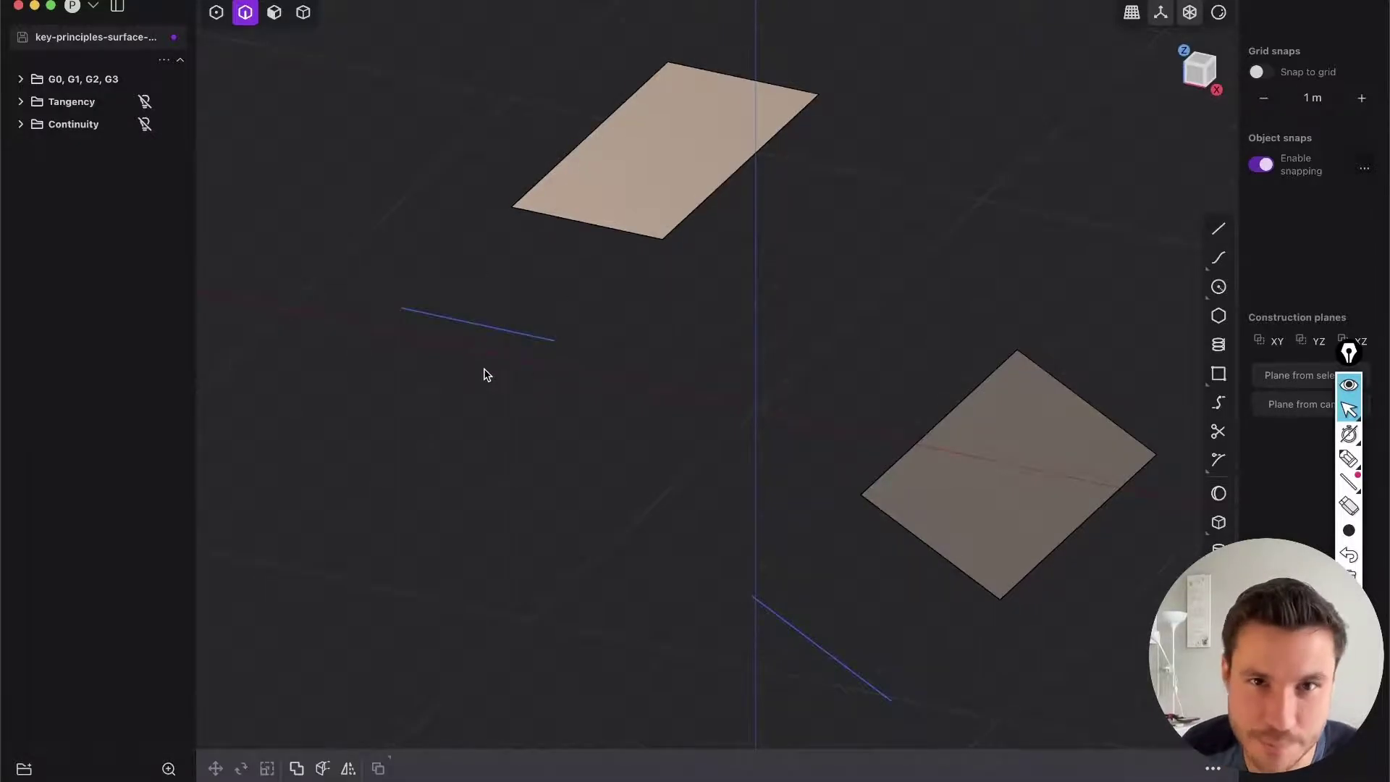
{"action": "middle_click_drag", "start_coordinate": [741, 99], "coordinate": [705, 122]}
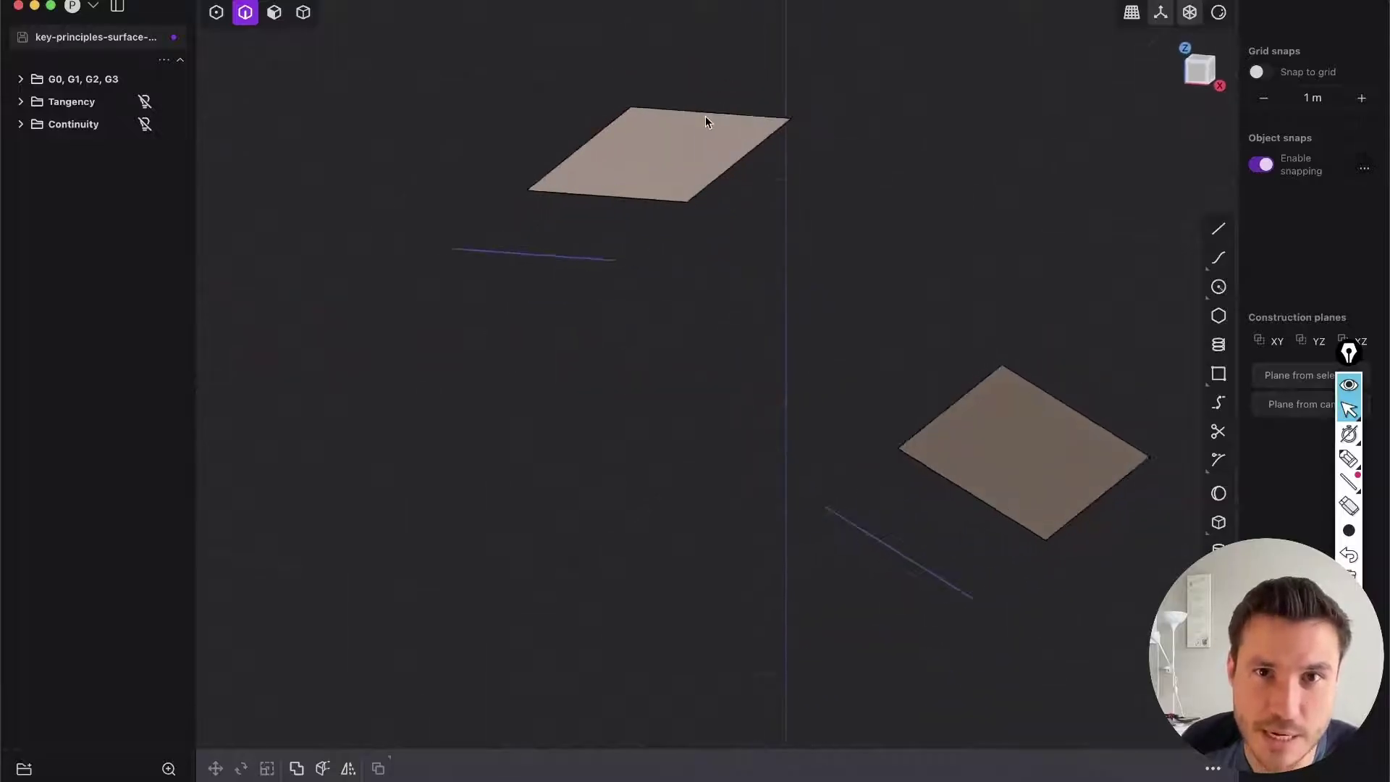
{"action": "left_click", "coordinate": [144, 102]}
{"action": "left_click", "coordinate": [144, 102]}
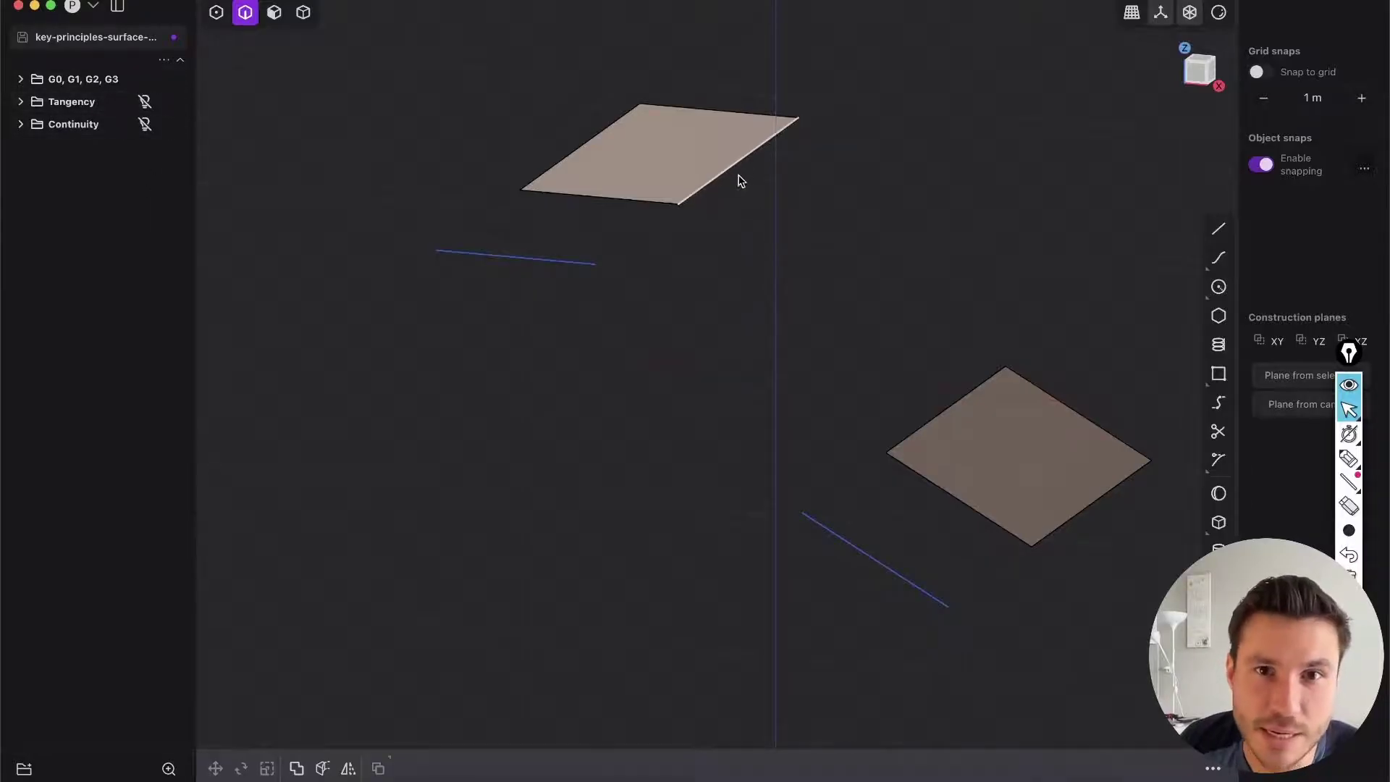
Loft between the facing edges of the two flat sheets and set the continuity to G0
{"action": "middle_click_drag", "start_coordinate": [741, 180], "coordinate": [741, 217]}
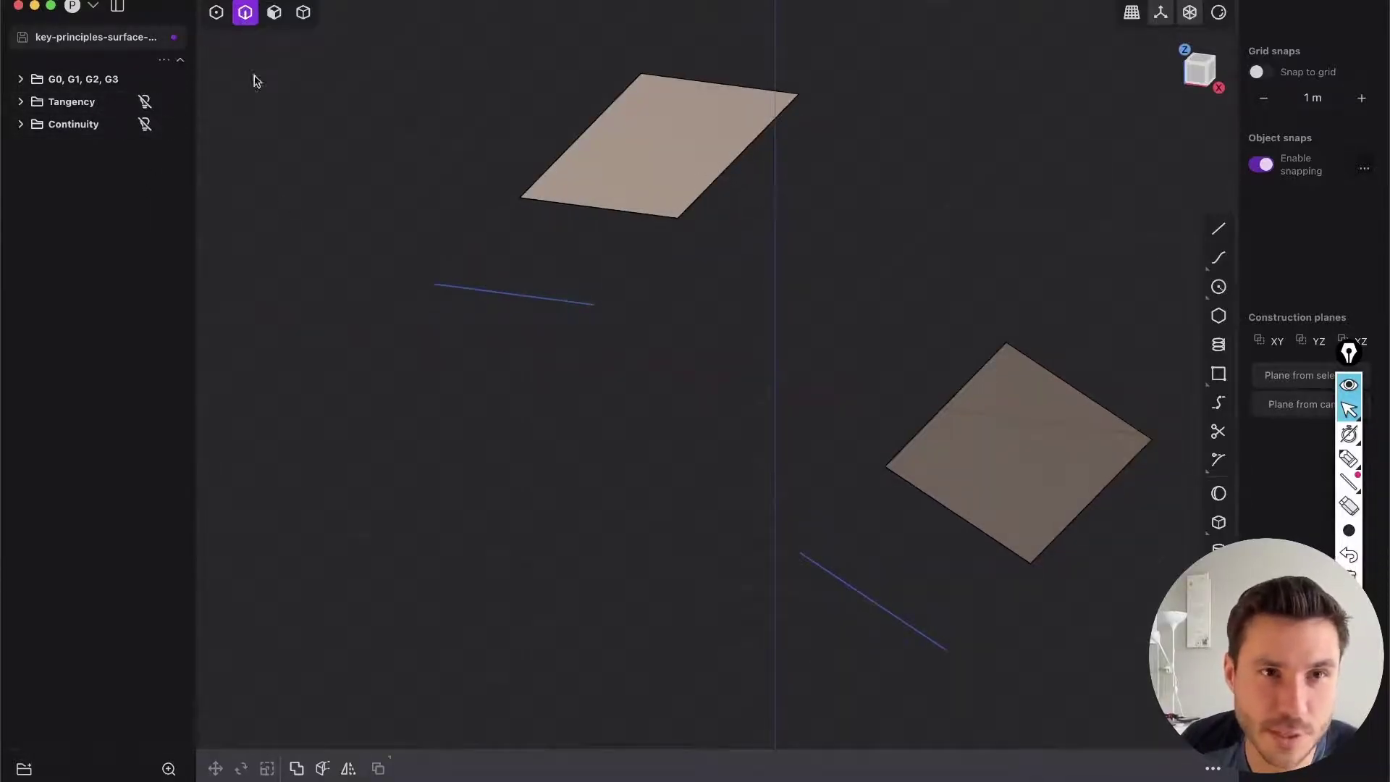
{"action": "left_click", "coordinate": [734, 160]}
{"action": "key", "text": "e"}
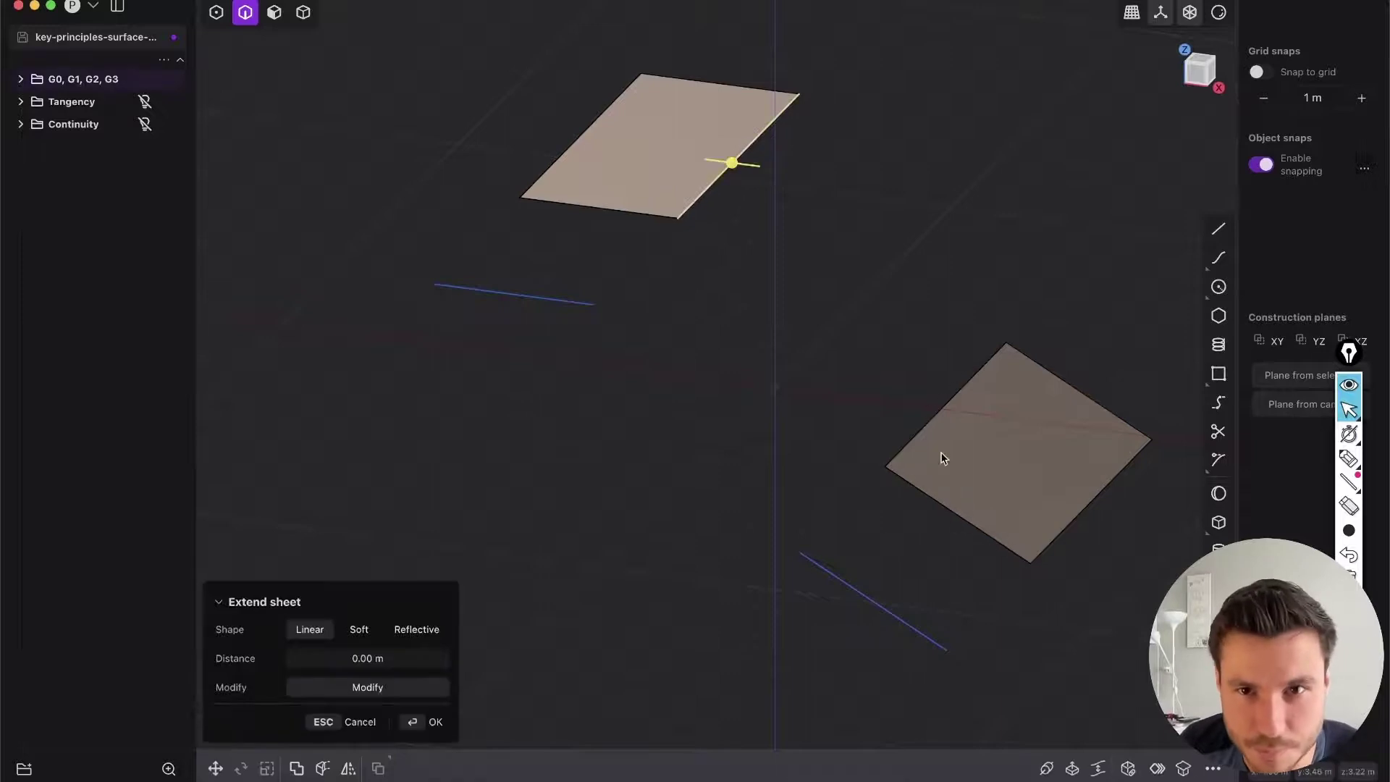
{"action": "middle_click_drag", "start_coordinate": [981, 467], "coordinate": [879, 434]}
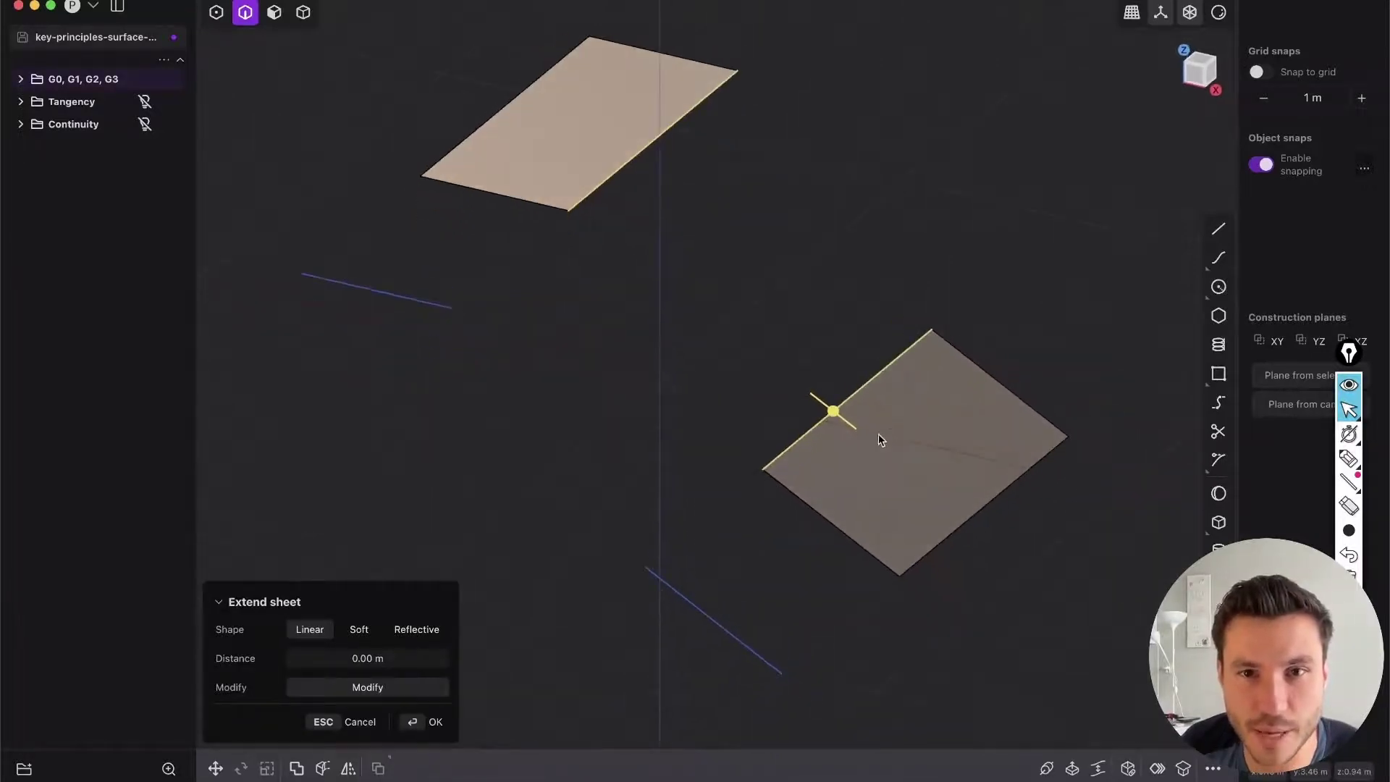
{"action": "left_click", "coordinate": [770, 443], "text": "shift"}
{"action": "key", "text": "l"}
{"action": "middle_click_drag", "start_coordinate": [589, 161], "coordinate": [651, 236]}
{"action": "scroll", "coordinate": [664, 209], "scroll_direction": "up", "scroll_amount": 3}
{"action": "middle_click_drag", "start_coordinate": [685, 183], "coordinate": [603, 165]}
{"action": "scroll", "coordinate": [603, 165], "scroll_direction": "down", "scroll_amount": 3}
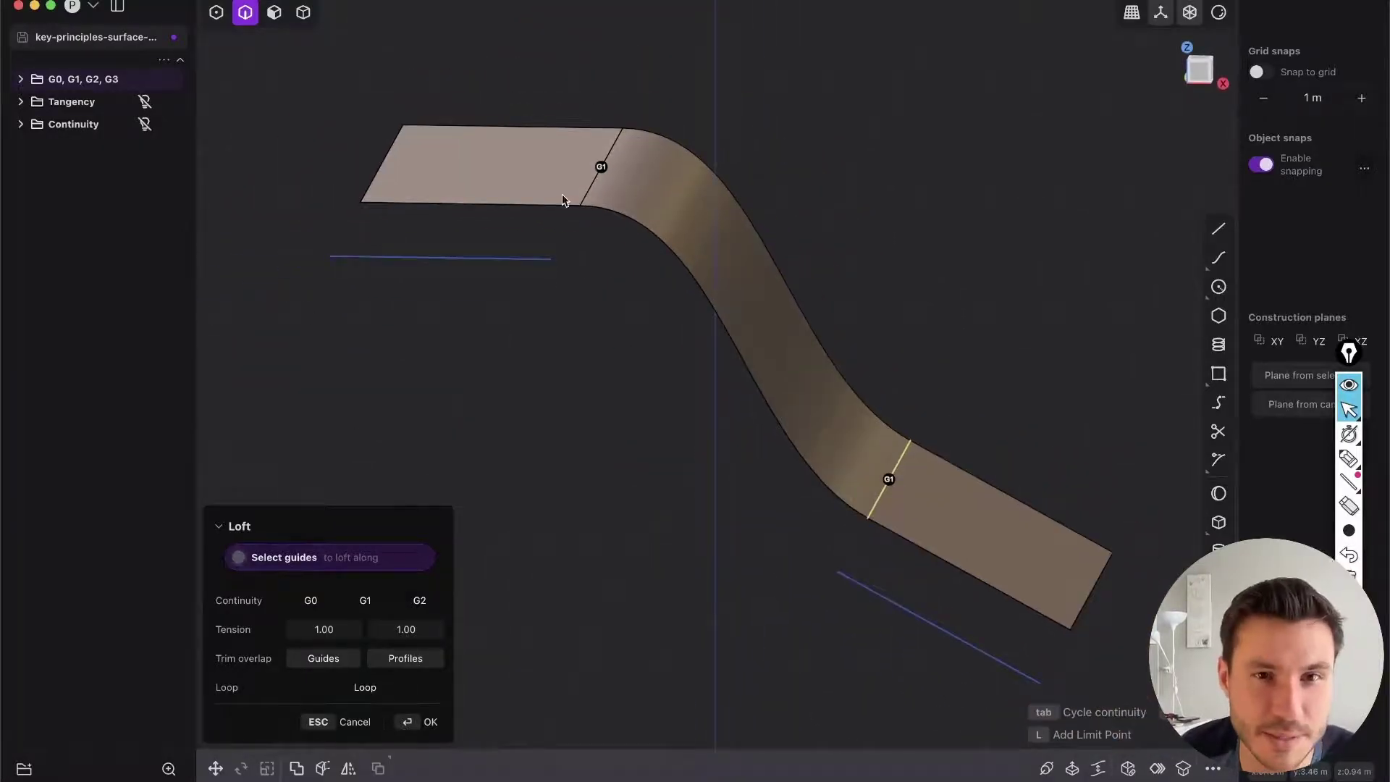
{"action": "left_click", "coordinate": [311, 605]}
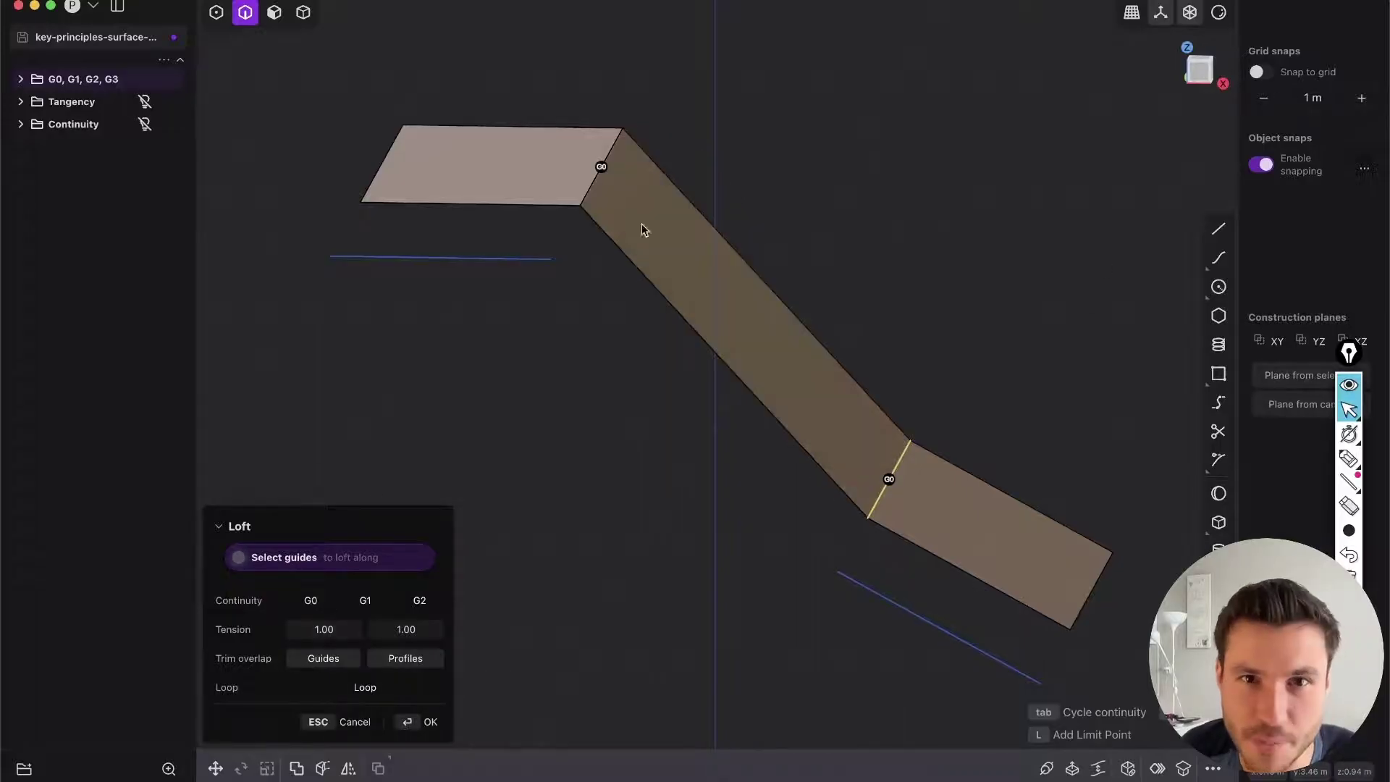
{"action": "middle_click_drag", "start_coordinate": [642, 226], "coordinate": [534, 192]}
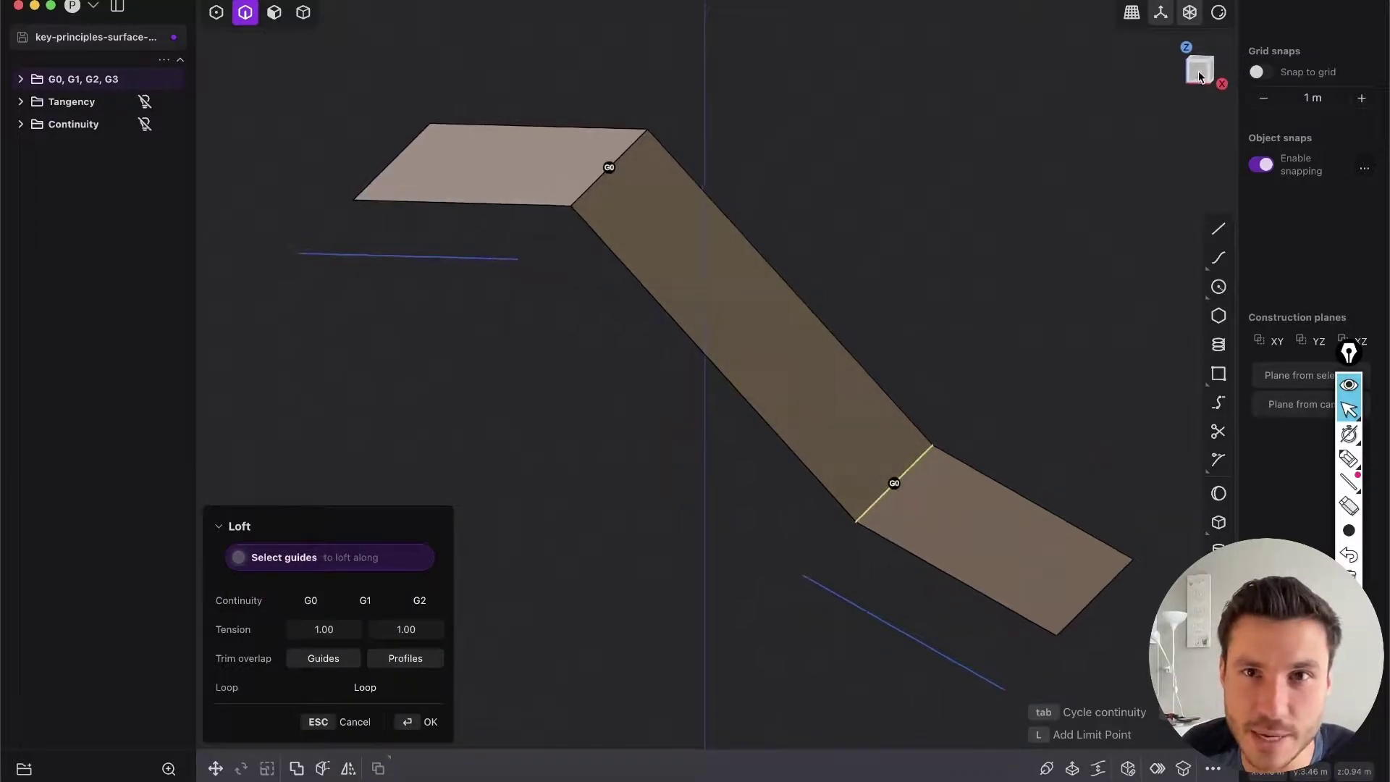
In front view, mark both flat sheets with yellow strokes and the loft between them with a blue stroke
{"action": "left_click", "coordinate": [1199, 77]}
{"action": "left_click", "coordinate": [1348, 458]}
{"action": "left_click_drag", "start_coordinate": [427, 212], "coordinate": [624, 212]}
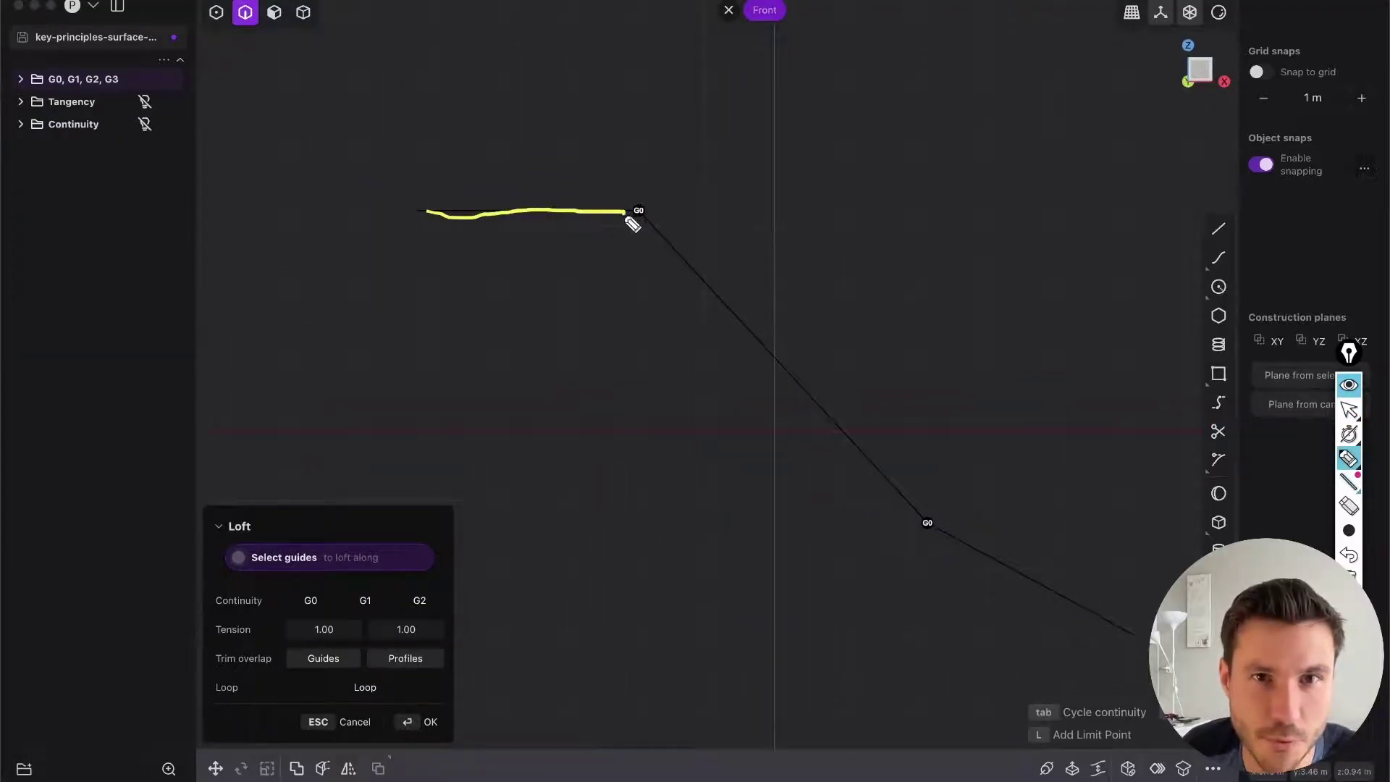
{"action": "left_click_drag", "start_coordinate": [934, 530], "coordinate": [1119, 623]}
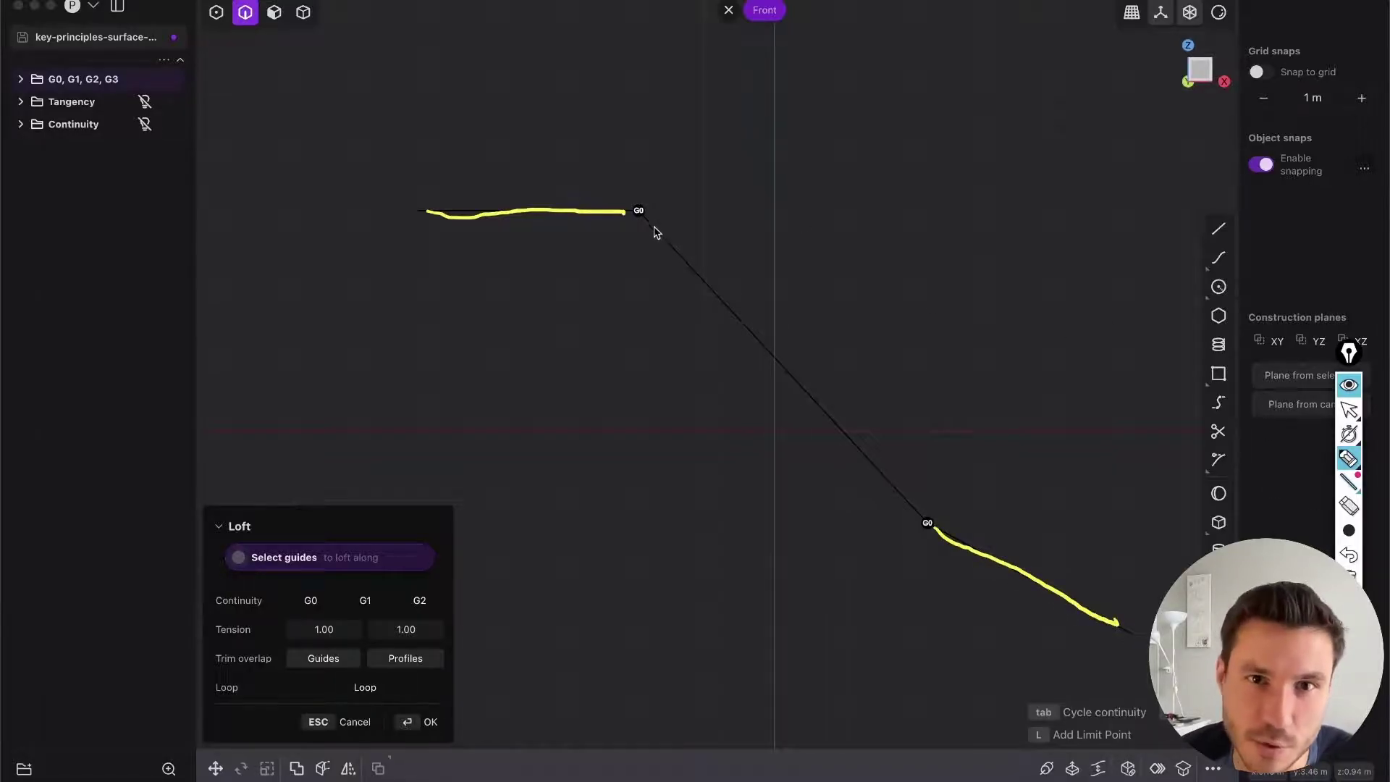
{"action": "left_click_drag", "start_coordinate": [644, 215], "coordinate": [925, 515]}
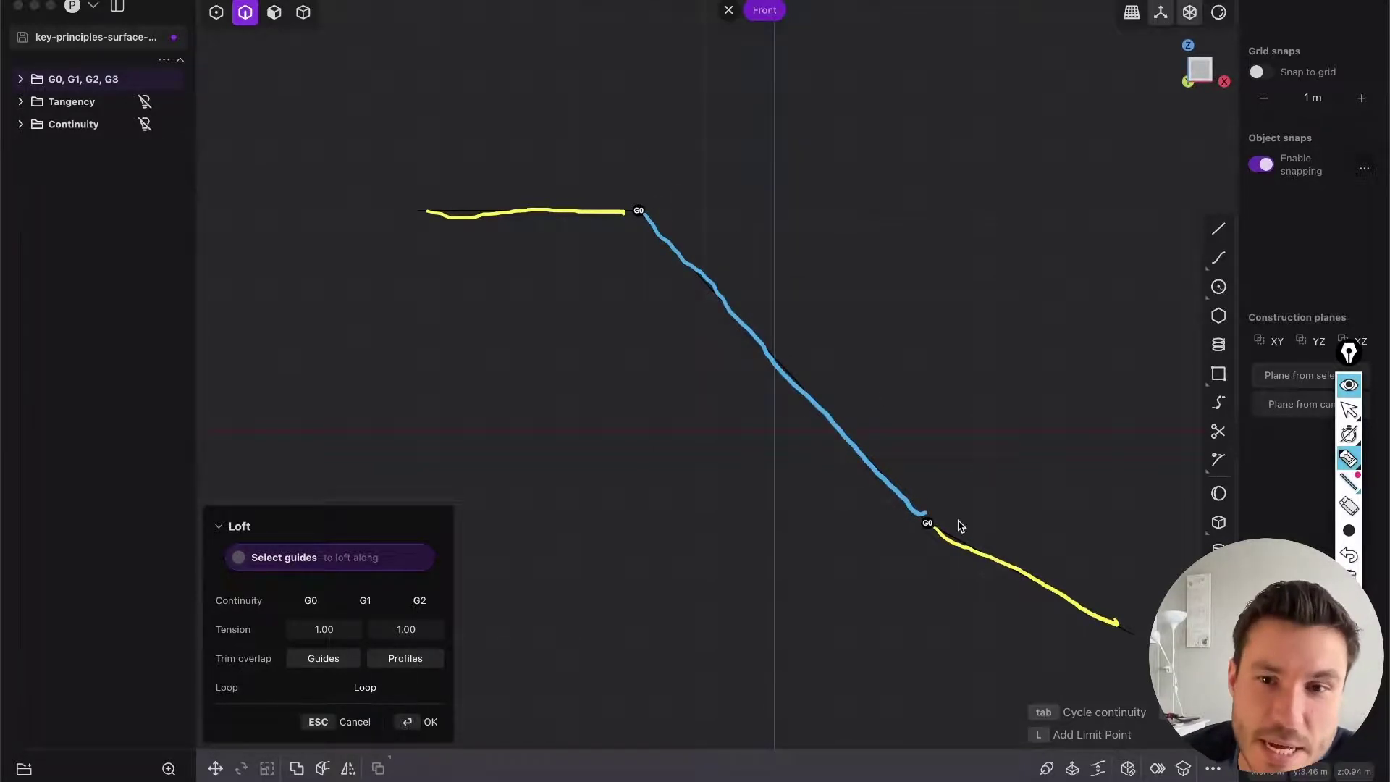
Outline both G0 corners and add a short tick off the slope in blue, and clear all annotations
{"action": "mouse_move", "coordinate": [601, 227]}
{"action": "left_mouse_down"}
{"action": "mouse_move", "coordinate": [645, 236]}
{"action": "mouse_move", "coordinate": [659, 265]}
{"action": "left_mouse_up"}
{"action": "mouse_move", "coordinate": [895, 509]}
{"action": "left_mouse_down"}
{"action": "mouse_move", "coordinate": [915, 545]}
{"action": "mouse_move", "coordinate": [956, 556]}
{"action": "left_mouse_up"}
{"action": "left_click_drag", "start_coordinate": [858, 449], "coordinate": [827, 478]}
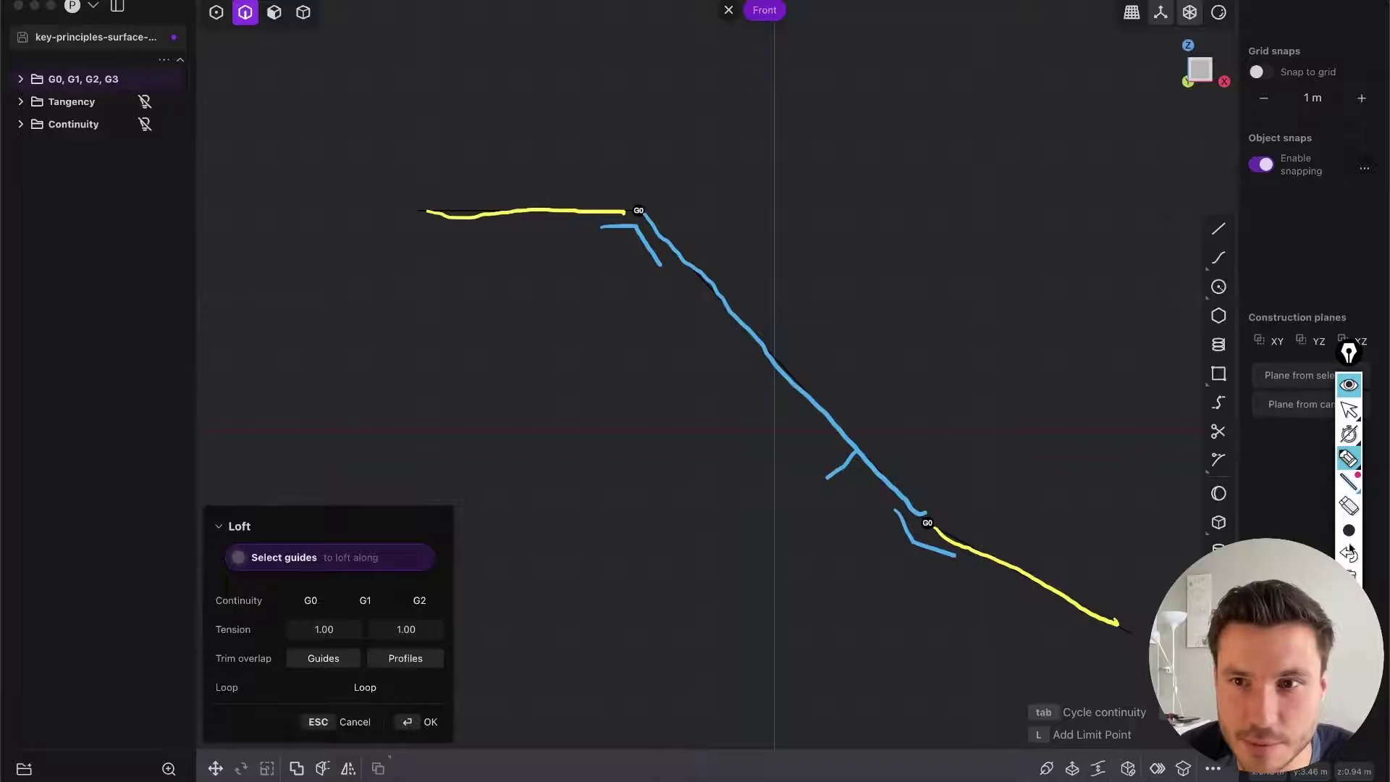
{"action": "left_click", "coordinate": [1348, 410]}
{"action": "left_click", "coordinate": [1348, 577]}
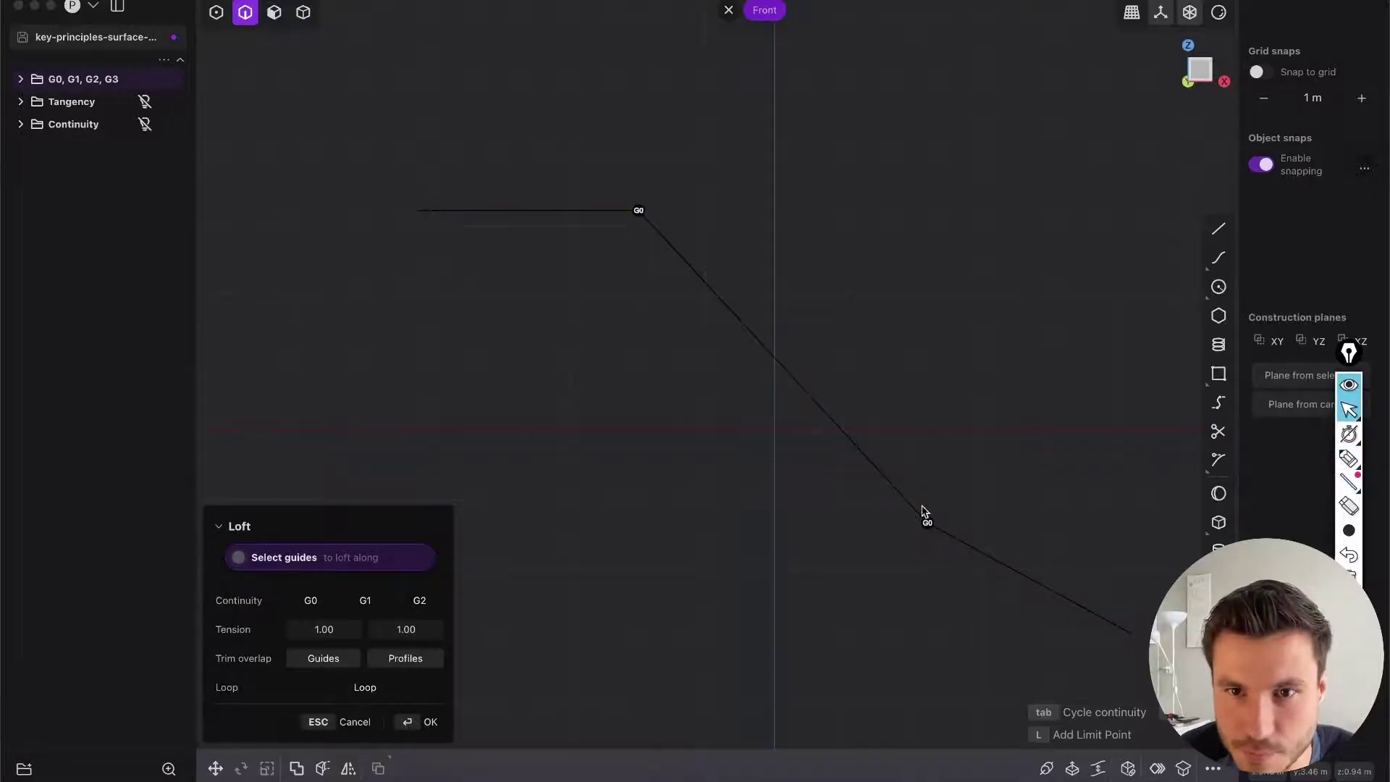
Examine the G0 joints where the loft preview meets the upper and lower sheets
{"action": "middle_click_drag", "start_coordinate": [913, 508], "coordinate": [894, 545]}
{"action": "scroll", "coordinate": [942, 500], "scroll_direction": "up", "scroll_amount": 4}
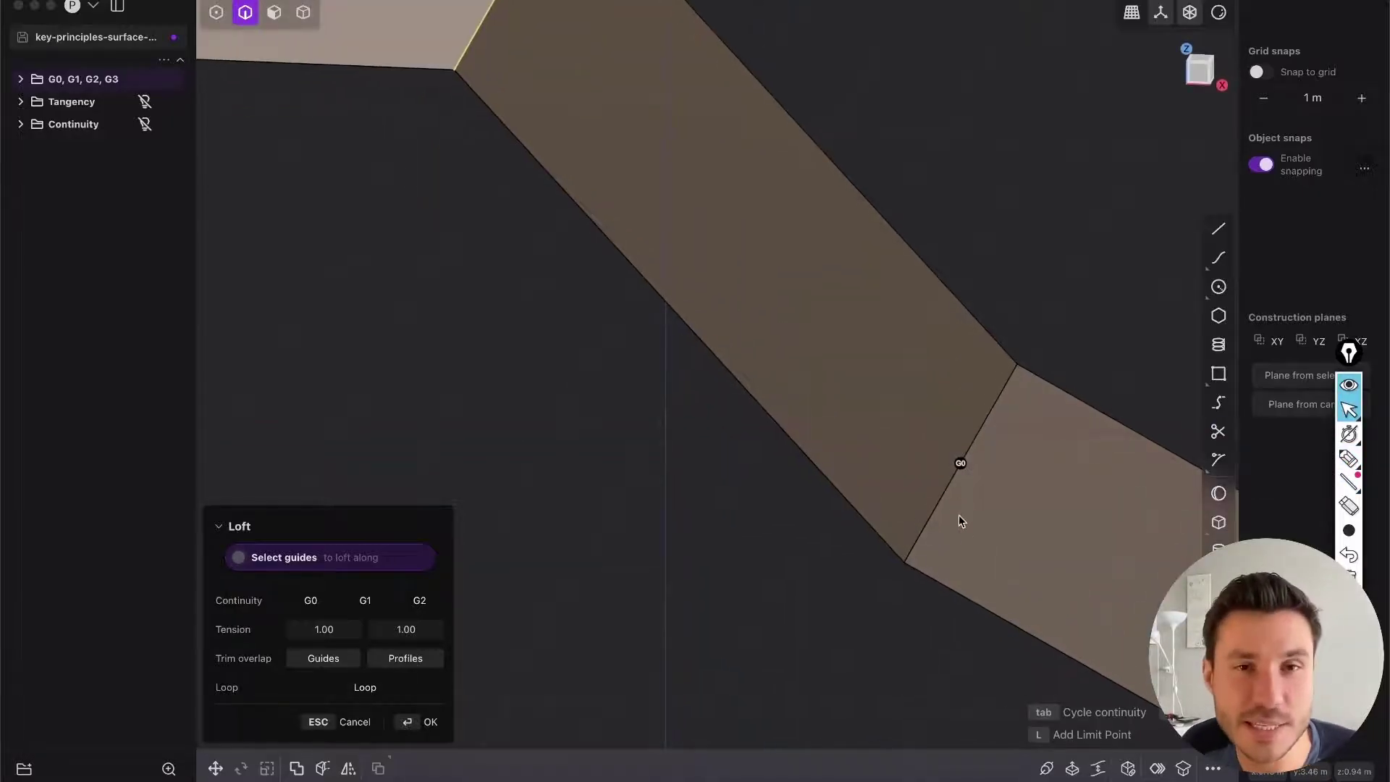
{"action": "scroll", "coordinate": [833, 347], "scroll_direction": "down", "scroll_amount": 2}
{"action": "scroll", "coordinate": [586, 188], "scroll_direction": "down", "scroll_amount": 3}
{"action": "mouse_move", "coordinate": [670, 102]}
{"action": "middle_mouse_down"}
{"action": "mouse_move", "coordinate": [613, 191]}
{"action": "mouse_move", "coordinate": [633, 189]}
{"action": "mouse_move", "coordinate": [627, 209]}
{"action": "middle_mouse_up"}
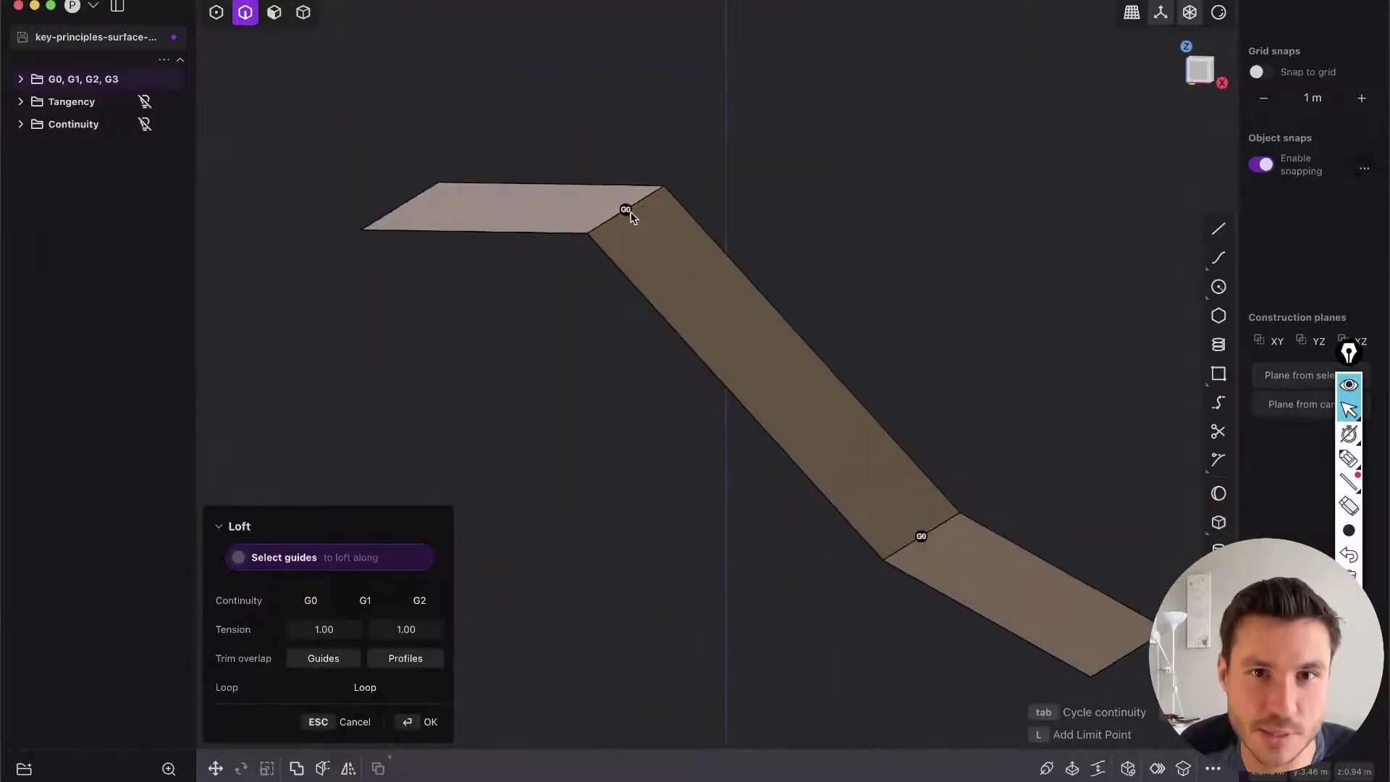
{"action": "mouse_move", "coordinate": [617, 236]}
{"action": "middle_mouse_down"}
{"action": "mouse_move", "coordinate": [637, 227]}
{"action": "mouse_move", "coordinate": [622, 215]}
{"action": "middle_mouse_up"}
{"action": "key", "text": "2"}
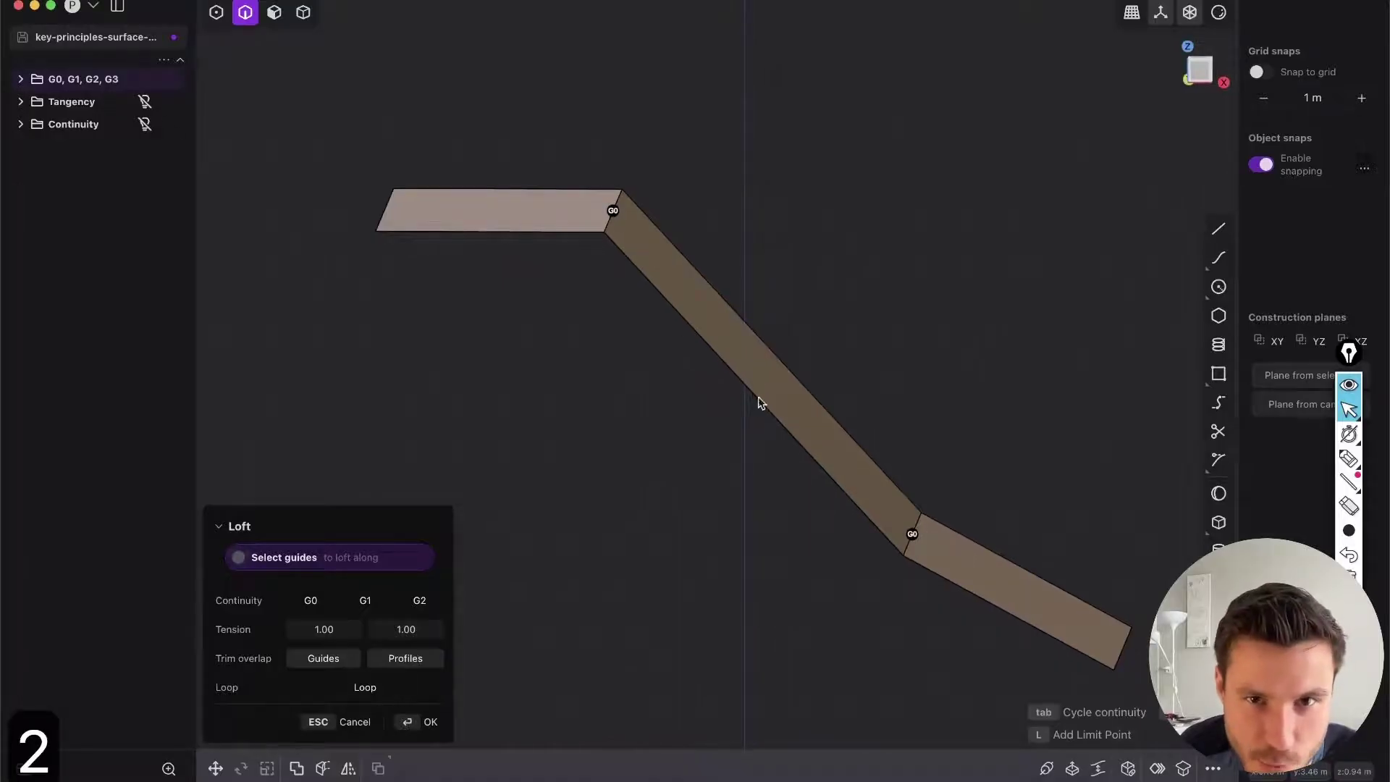
{"action": "middle_click_drag", "start_coordinate": [619, 268], "coordinate": [900, 577]}
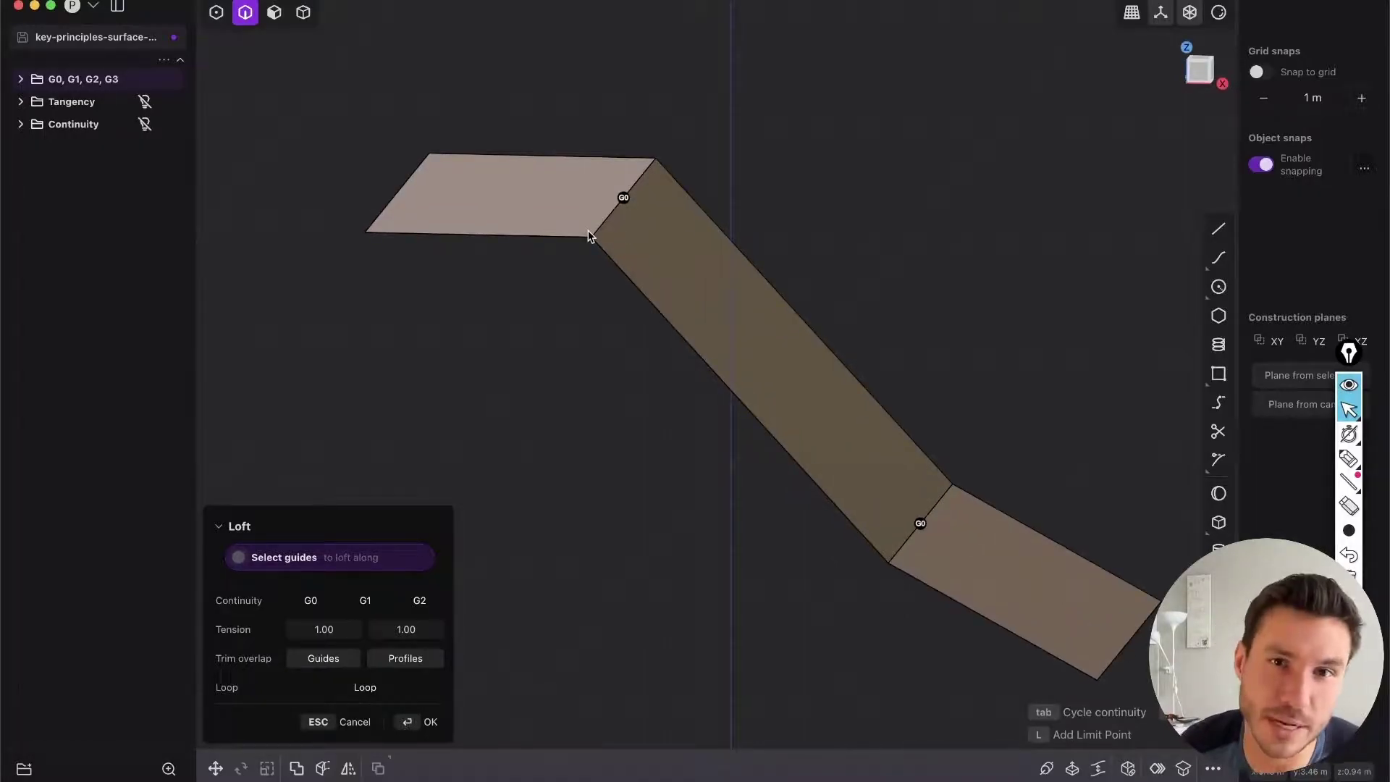
{"action": "middle_click_drag", "start_coordinate": [647, 279], "coordinate": [580, 283]}
Confirm the G0 loft and delete the resulting lofted sheet between the two flat sheets
{"action": "left_click", "coordinate": [427, 721]}
{"action": "left_click", "coordinate": [675, 238]}
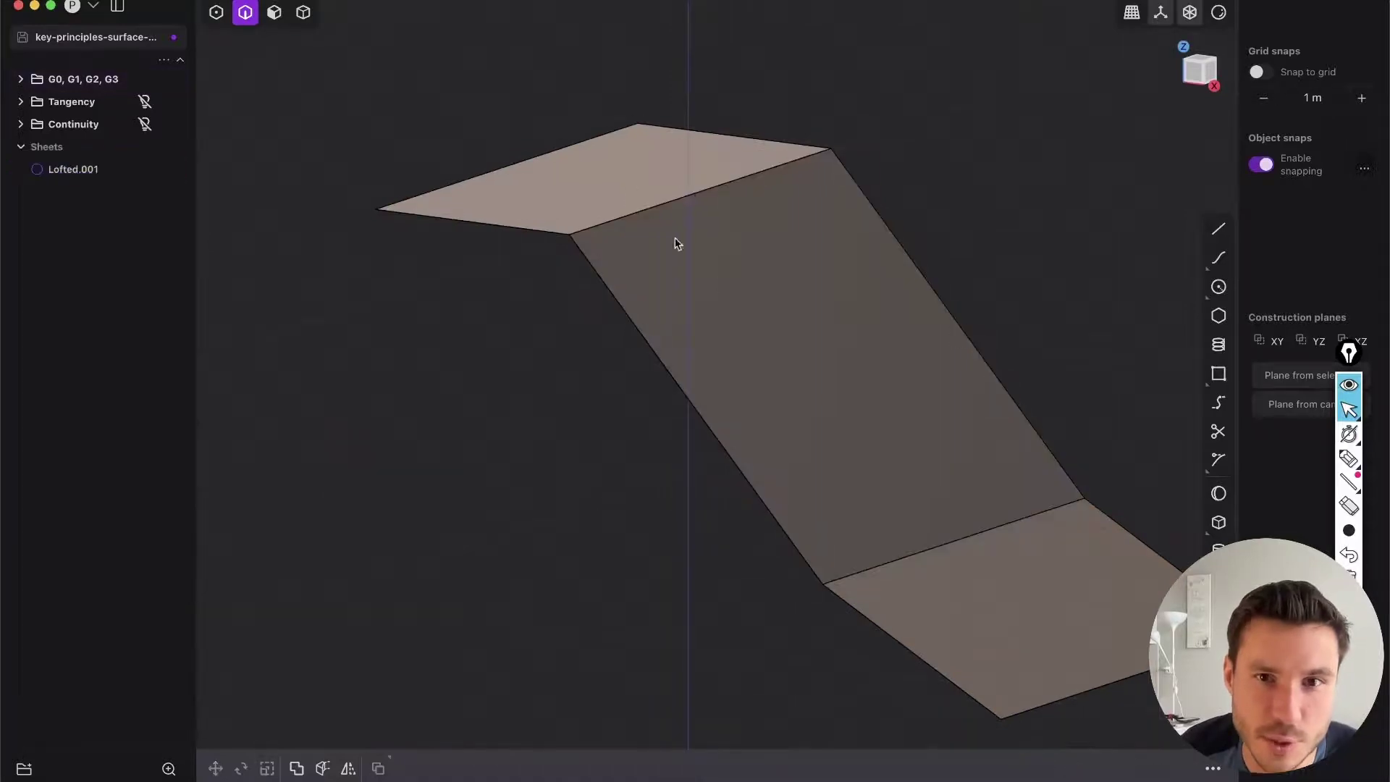
{"action": "key", "text": "Tab"}
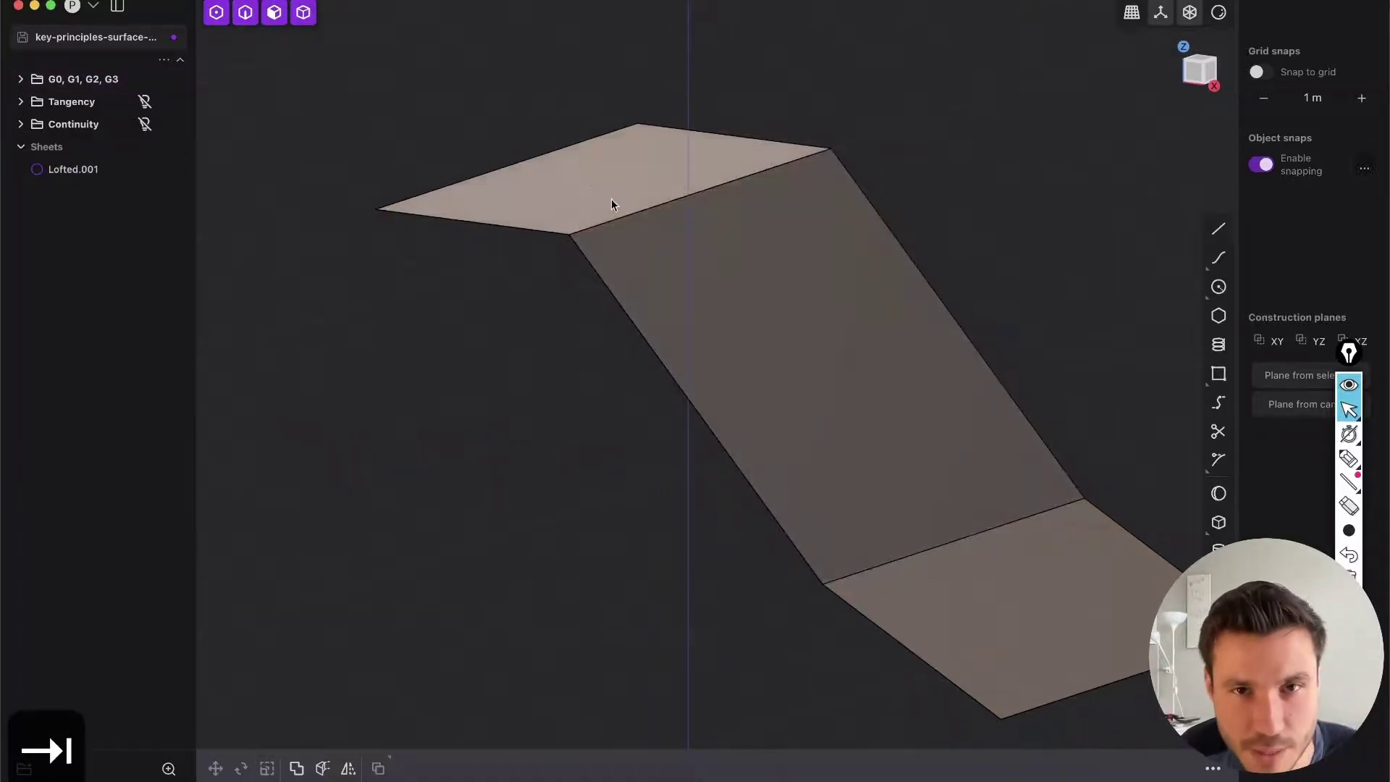
{"action": "middle_click_drag", "start_coordinate": [611, 201], "coordinate": [671, 230]}
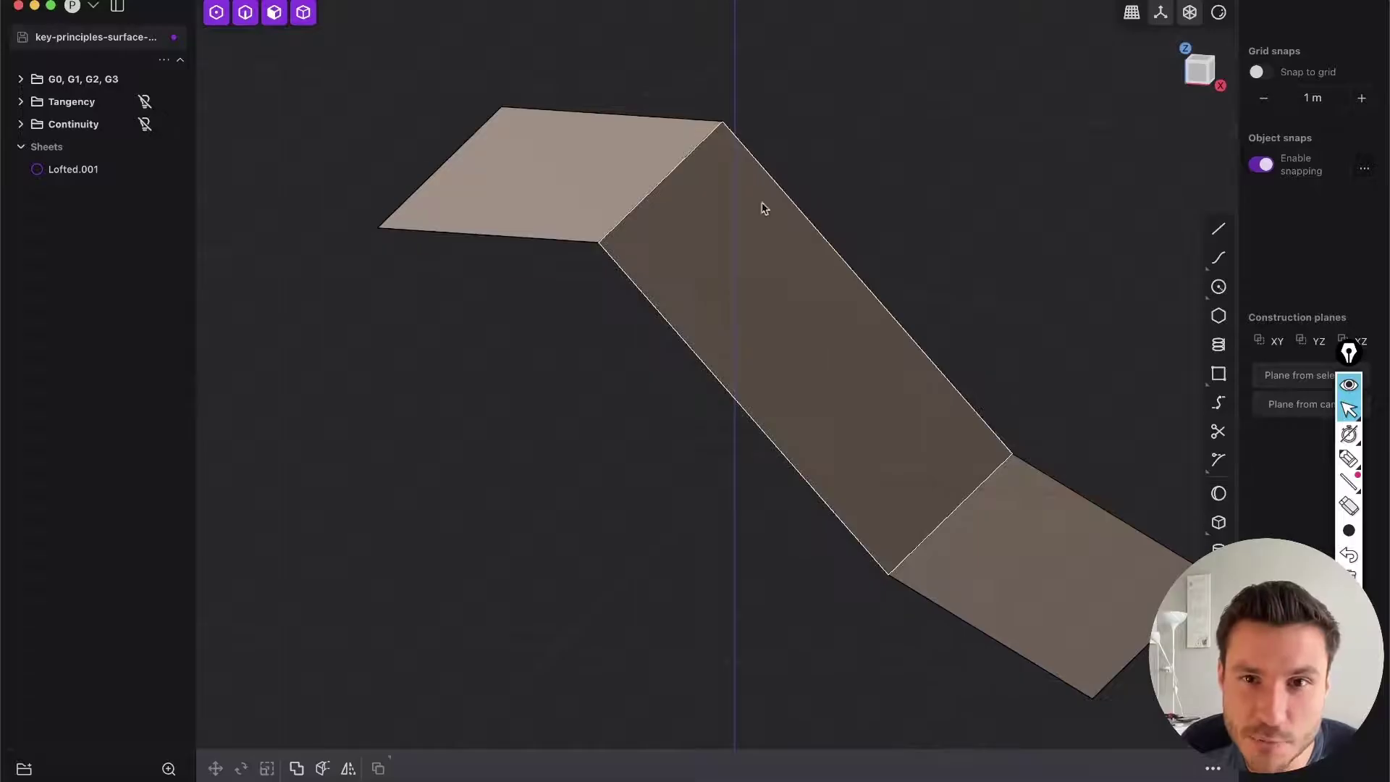
{"action": "left_click", "coordinate": [826, 368]}
{"action": "key", "text": "x"}
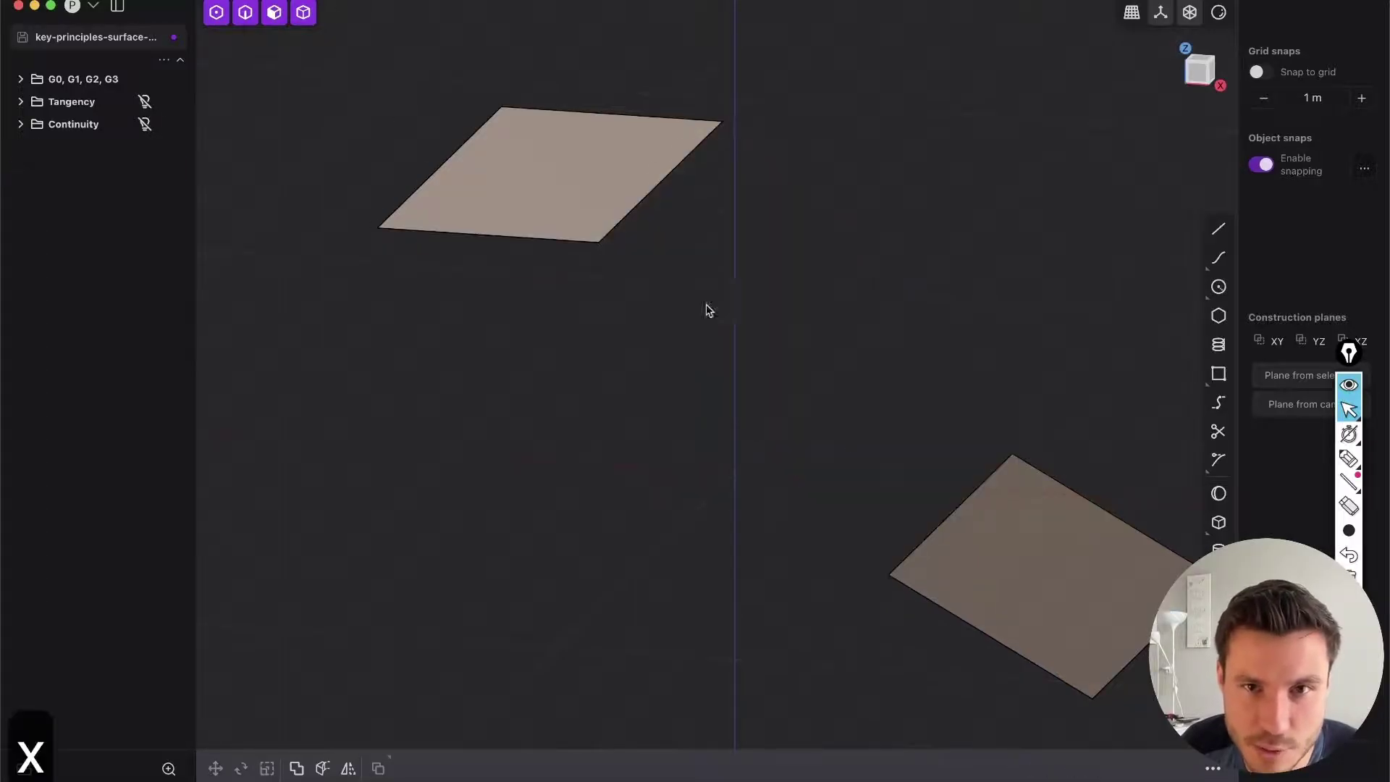
Loft between the facing edges of the upper and lower flat sheets with G1 continuity at both ends
{"action": "right_click_drag", "start_coordinate": [707, 307], "coordinate": [689, 111]}
{"action": "key", "text": "2"}
{"action": "left_click", "coordinate": [665, 173]}
{"action": "left_click", "coordinate": [930, 535], "text": "shift"}
{"action": "middle_click_drag", "start_coordinate": [1049, 575], "coordinate": [974, 532]}
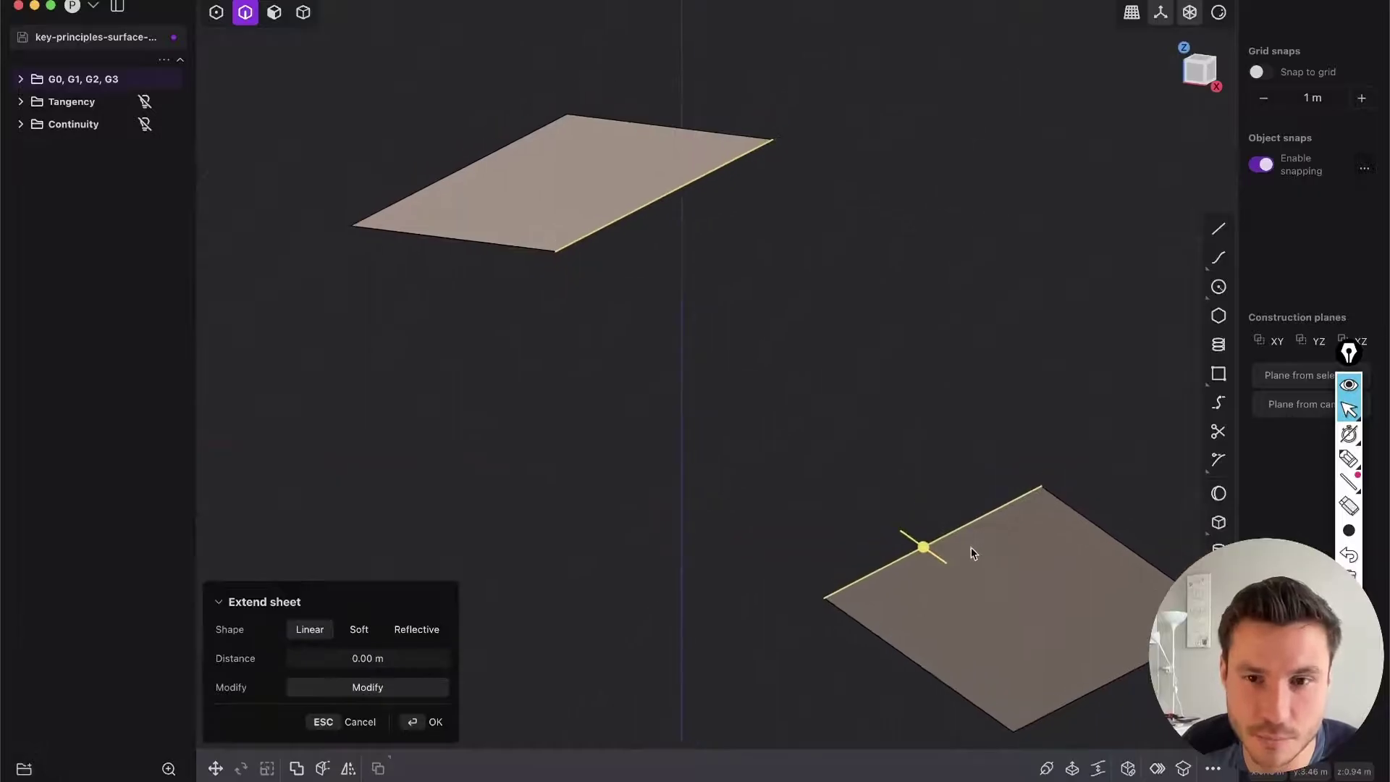
{"action": "key", "text": "l"}
{"action": "middle_click_drag", "start_coordinate": [616, 262], "coordinate": [650, 281]}
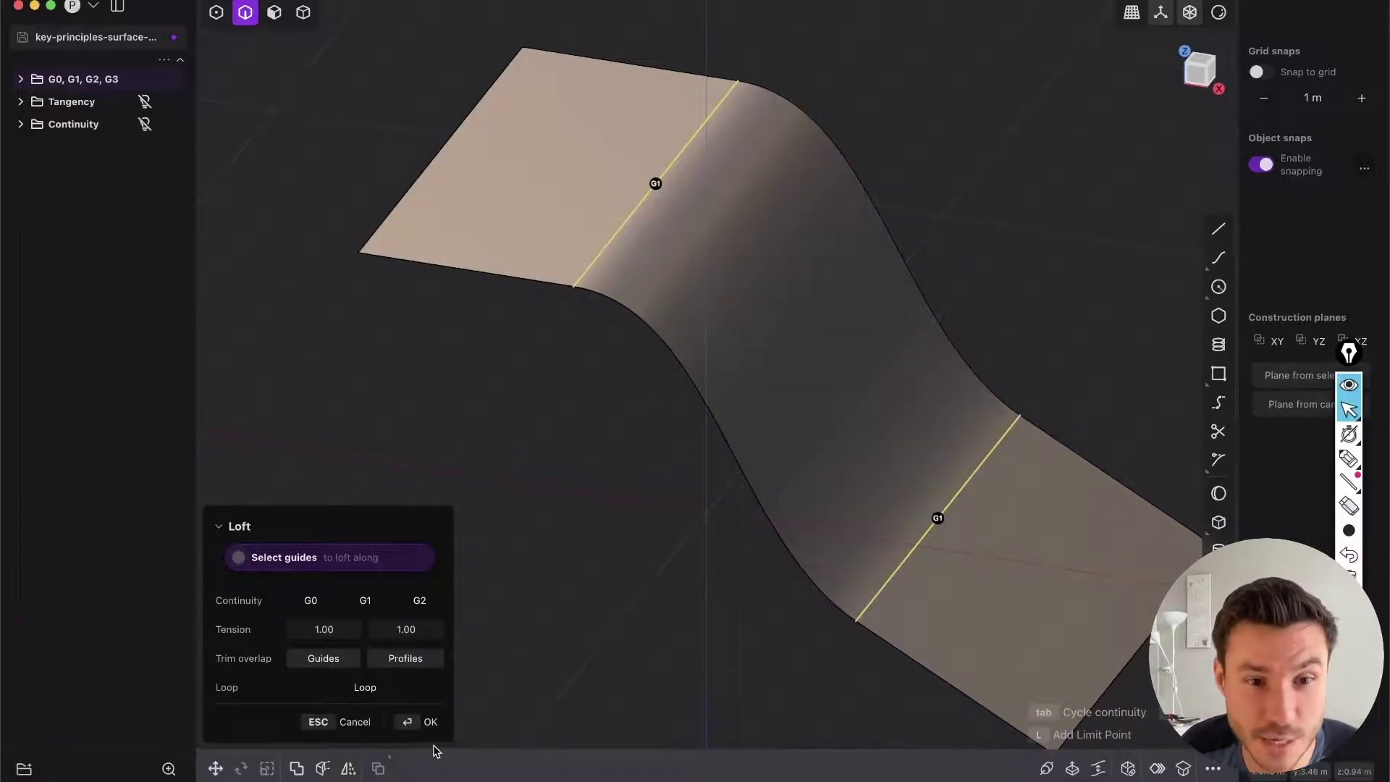
{"action": "left_click", "coordinate": [430, 721]}
Turn off edge display and examine the shading where the G1 loft meets the upper sheet
{"action": "right_click_drag", "start_coordinate": [640, 337], "coordinate": [674, 313]}
{"action": "middle_click_drag", "start_coordinate": [672, 307], "coordinate": [692, 394]}
{"action": "scroll", "coordinate": [665, 289], "scroll_direction": "up", "scroll_amount": 3}
{"action": "left_click", "coordinate": [1218, 22]}
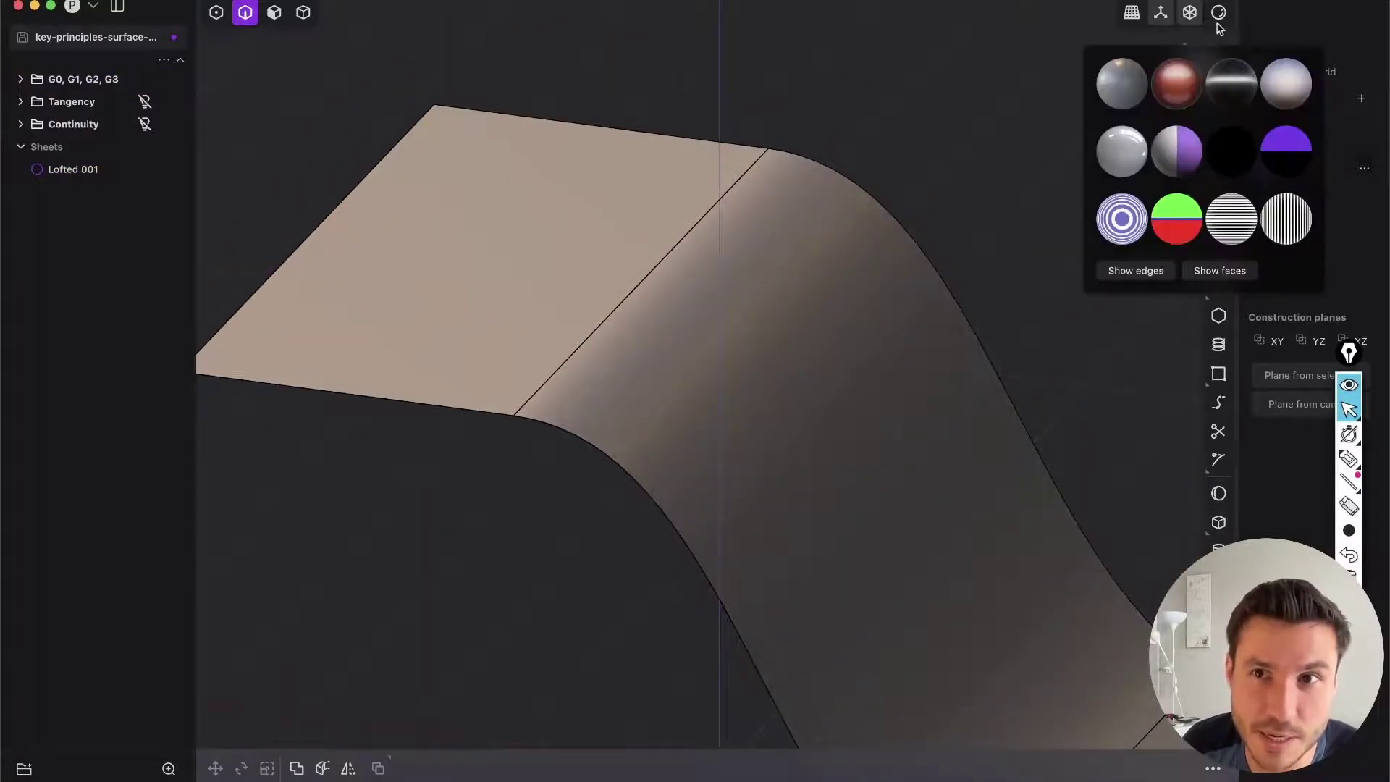
{"action": "left_click", "coordinate": [1136, 271]}
{"action": "right_click_drag", "start_coordinate": [936, 234], "coordinate": [547, 298]}
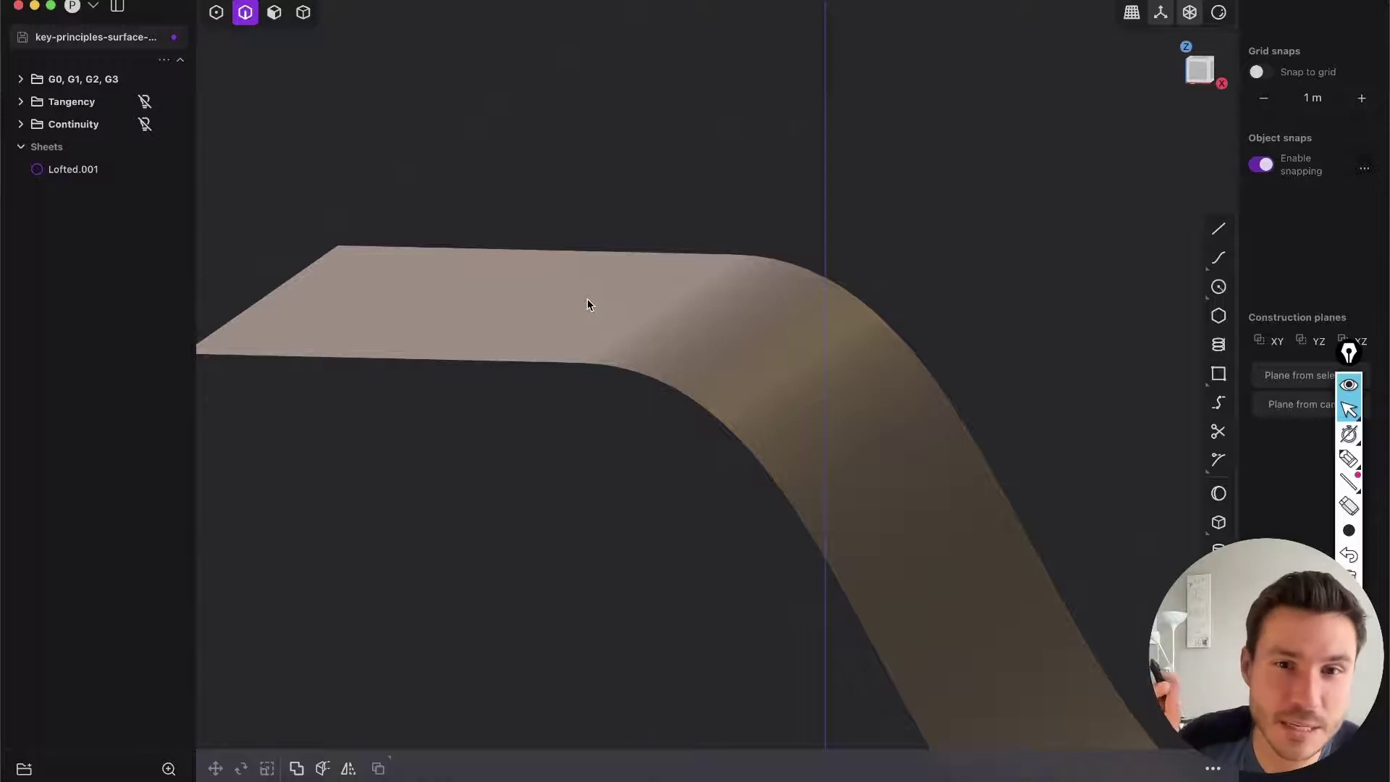
{"action": "key", "text": "Tab"}
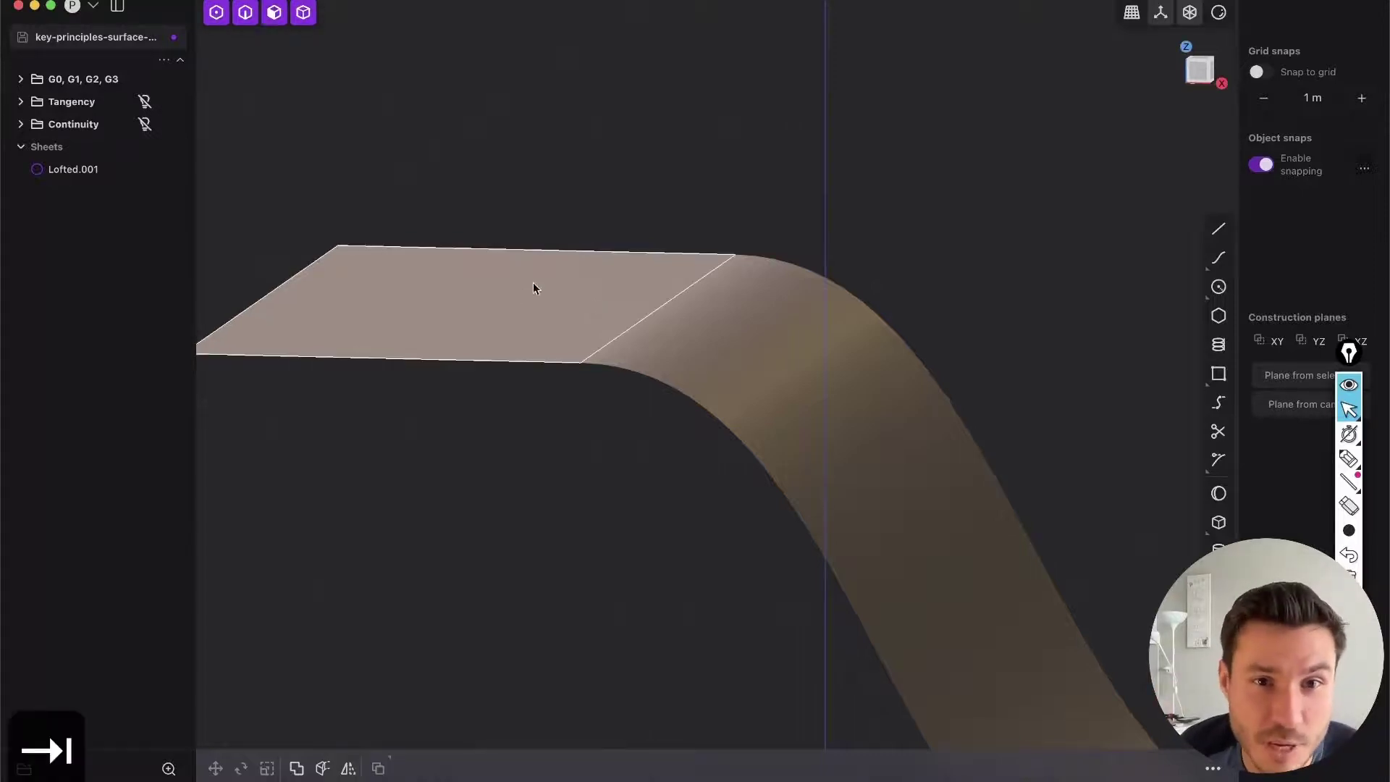
Annotate the upper G1 joint with blue strokes along the seam, over the bend, and an arrow pointing down the slope
{"action": "left_click", "coordinate": [1348, 459]}
{"action": "left_click_drag", "start_coordinate": [755, 307], "coordinate": [799, 297]}
{"action": "mouse_move", "coordinate": [604, 366]}
{"action": "left_mouse_down"}
{"action": "mouse_move", "coordinate": [743, 577]}
{"action": "mouse_move", "coordinate": [772, 579]}
{"action": "left_mouse_up"}
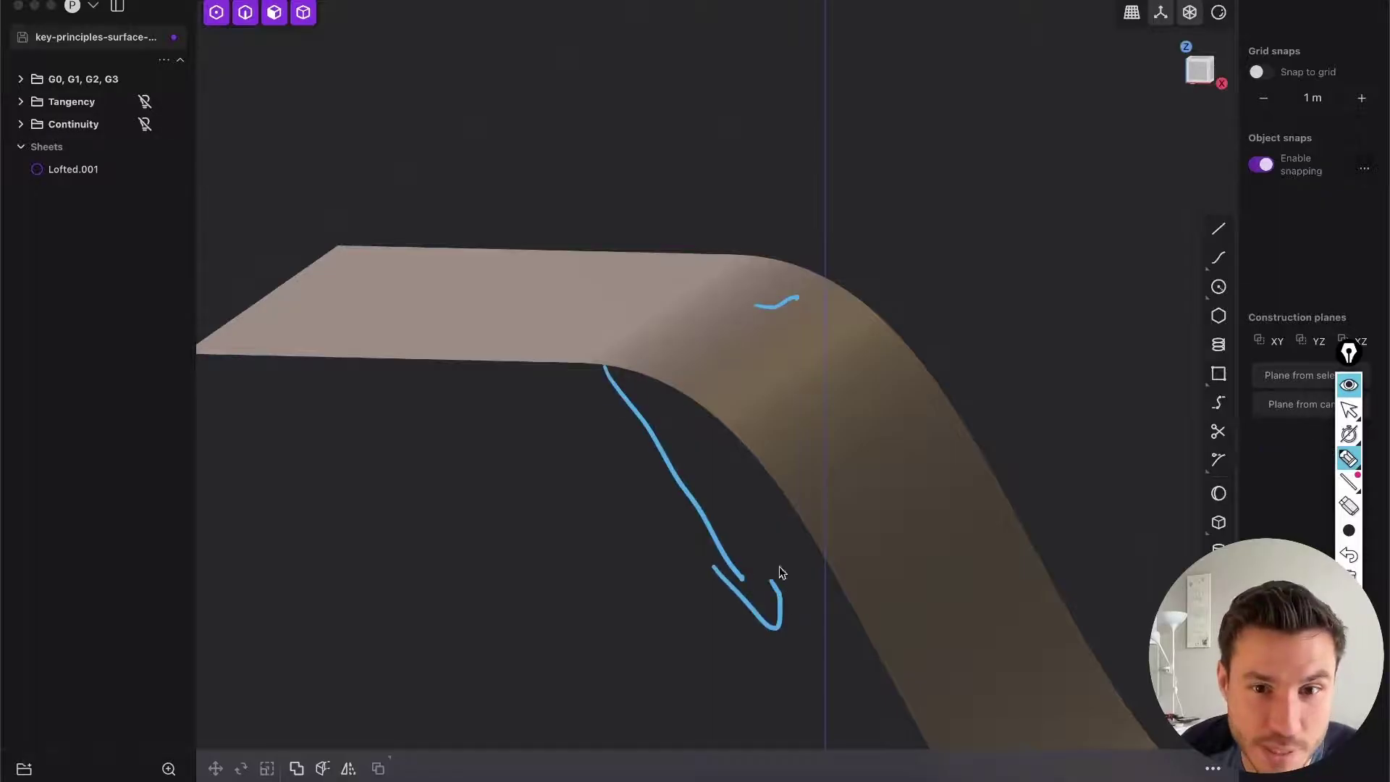
{"action": "left_click_drag", "start_coordinate": [649, 304], "coordinate": [575, 350]}
{"action": "mouse_move", "coordinate": [669, 232]}
{"action": "left_mouse_down"}
{"action": "mouse_move", "coordinate": [775, 270]}
{"action": "mouse_move", "coordinate": [818, 342]}
{"action": "left_mouse_up"}
{"action": "mouse_move", "coordinate": [740, 235]}
{"action": "left_mouse_down"}
{"action": "mouse_move", "coordinate": [724, 246]}
{"action": "mouse_move", "coordinate": [749, 229]}
{"action": "left_mouse_up"}
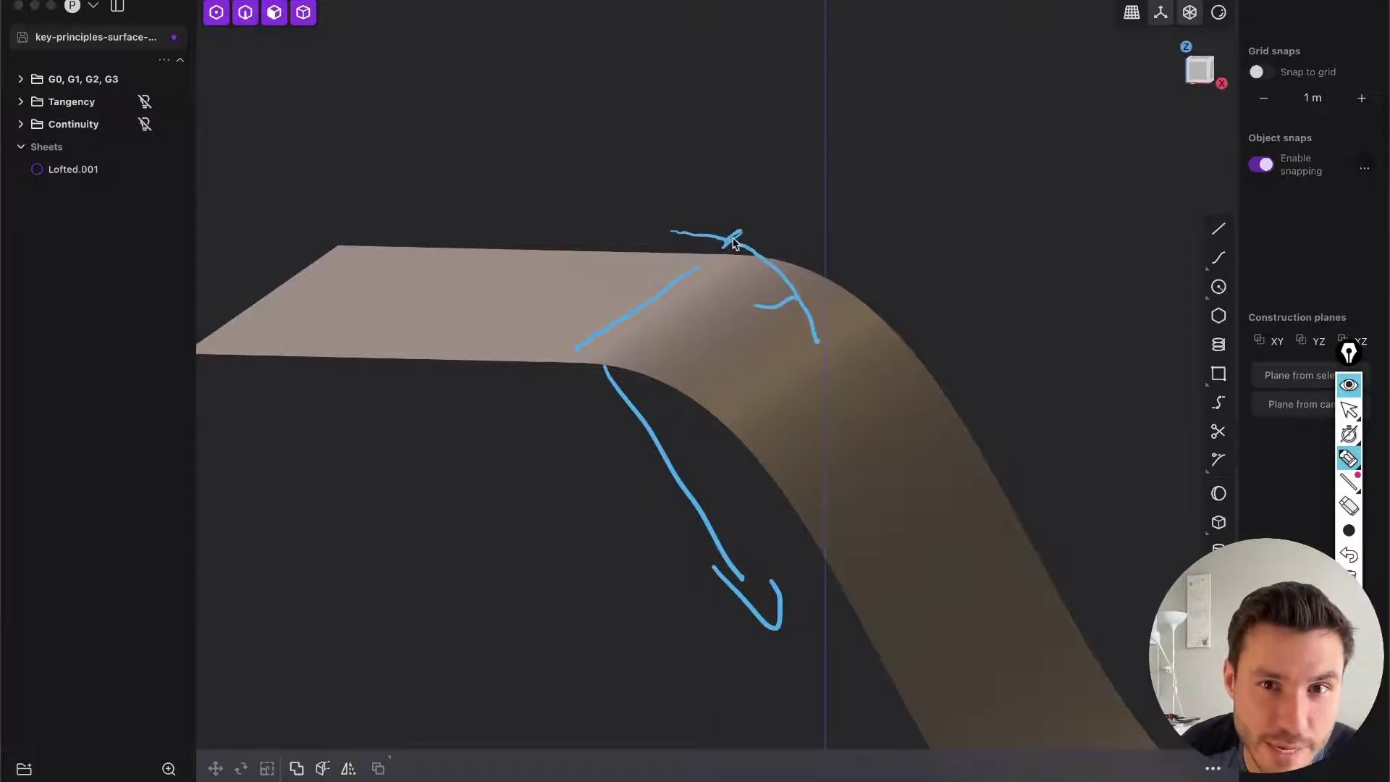
{"action": "left_click_drag", "start_coordinate": [729, 239], "coordinate": [482, 212]}
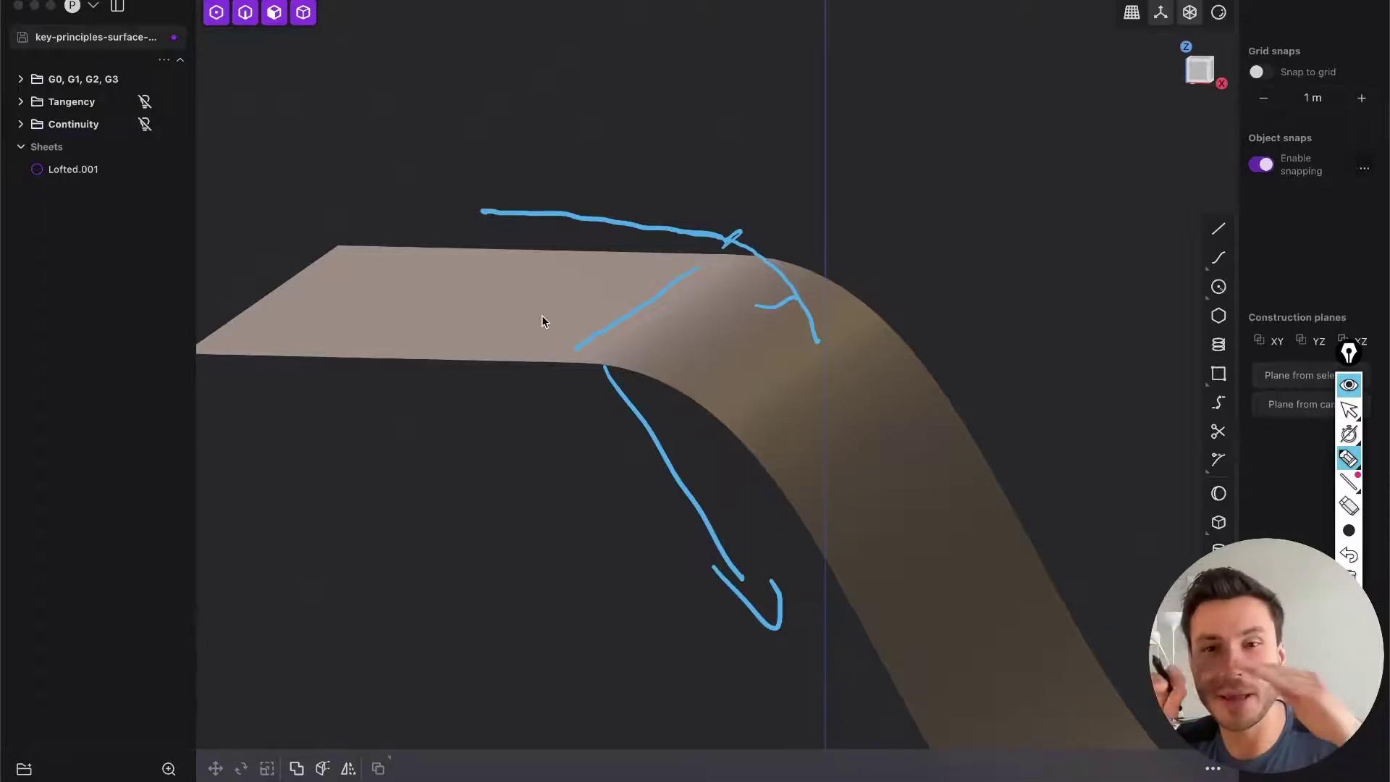
Outline and hatch the upper sheet in blue, draw an arrow down the loft's curve, and clear all annotations
{"action": "mouse_move", "coordinate": [555, 364]}
{"action": "left_mouse_down"}
{"action": "mouse_move", "coordinate": [295, 314]}
{"action": "mouse_move", "coordinate": [574, 239]}
{"action": "left_mouse_up"}
{"action": "left_click_drag", "start_coordinate": [425, 282], "coordinate": [380, 300]}
{"action": "left_click_drag", "start_coordinate": [521, 265], "coordinate": [464, 315]}
{"action": "mouse_move", "coordinate": [627, 328]}
{"action": "left_mouse_down"}
{"action": "mouse_move", "coordinate": [701, 326]}
{"action": "mouse_move", "coordinate": [797, 398]}
{"action": "mouse_move", "coordinate": [878, 564]}
{"action": "left_mouse_up"}
{"action": "mouse_move", "coordinate": [829, 514]}
{"action": "left_mouse_down"}
{"action": "mouse_move", "coordinate": [854, 552]}
{"action": "mouse_move", "coordinate": [883, 500]}
{"action": "left_mouse_up"}
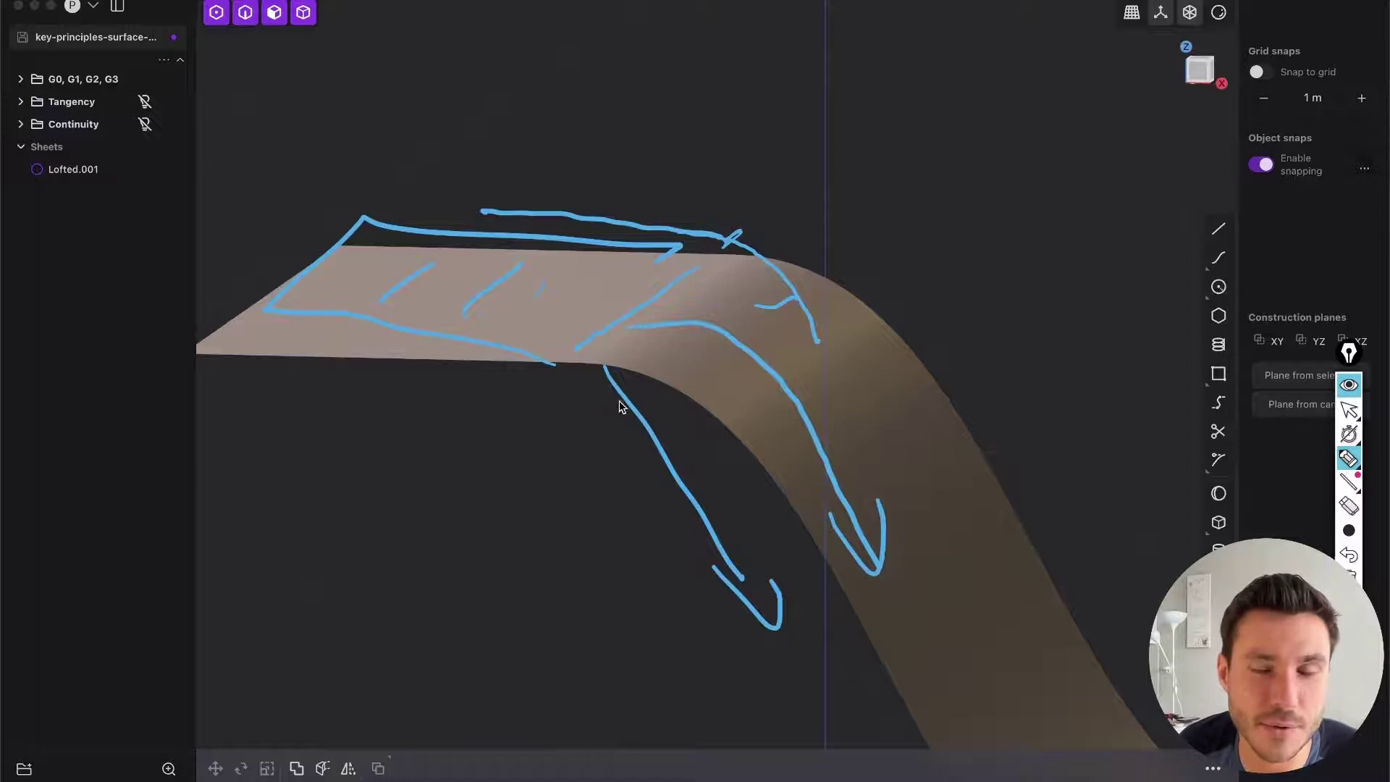
{"action": "left_click", "coordinate": [1348, 577]}
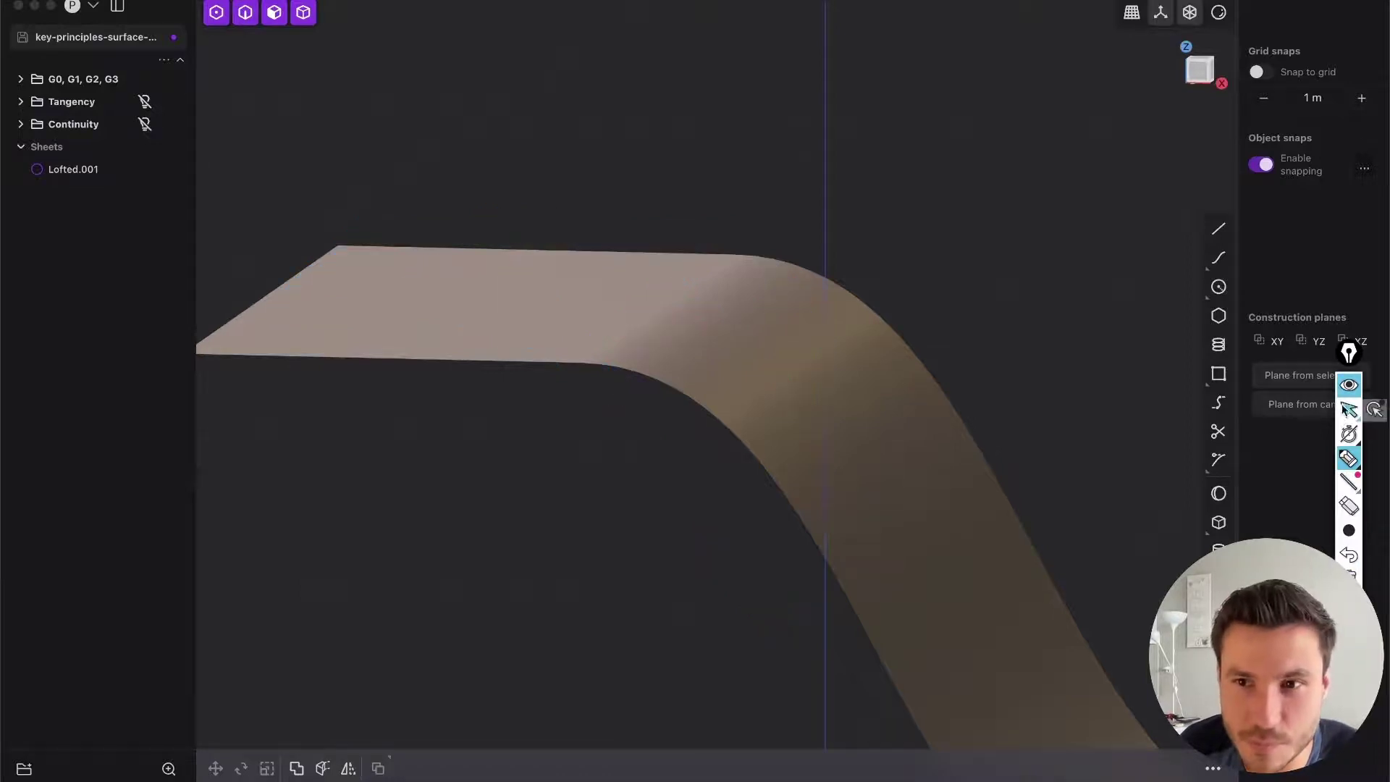
Leave annotation mode and examine the G1 loft's shading transition from above and from the side
{"action": "left_click", "coordinate": [1349, 409]}
{"action": "middle_click_drag", "start_coordinate": [695, 323], "coordinate": [637, 257]}
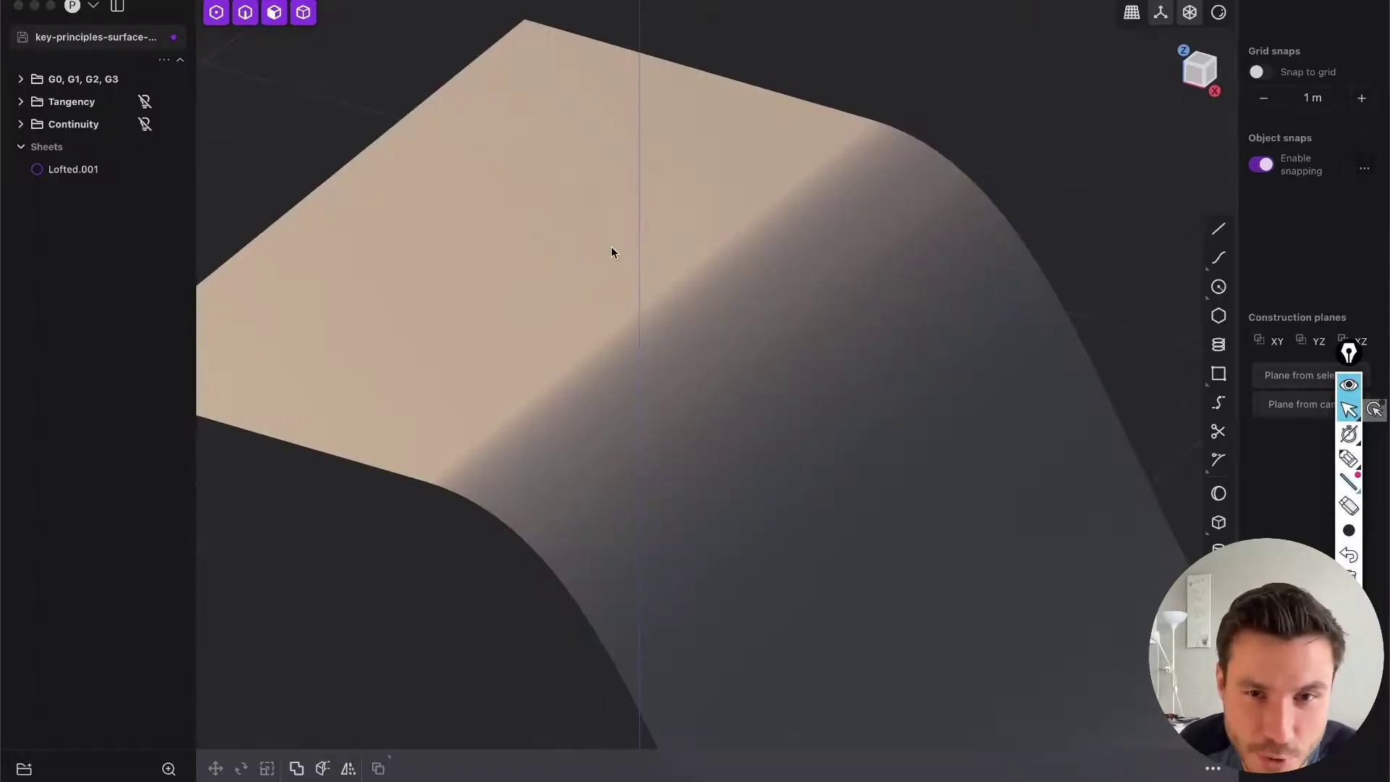
{"action": "middle_click_drag", "start_coordinate": [671, 288], "coordinate": [657, 254]}
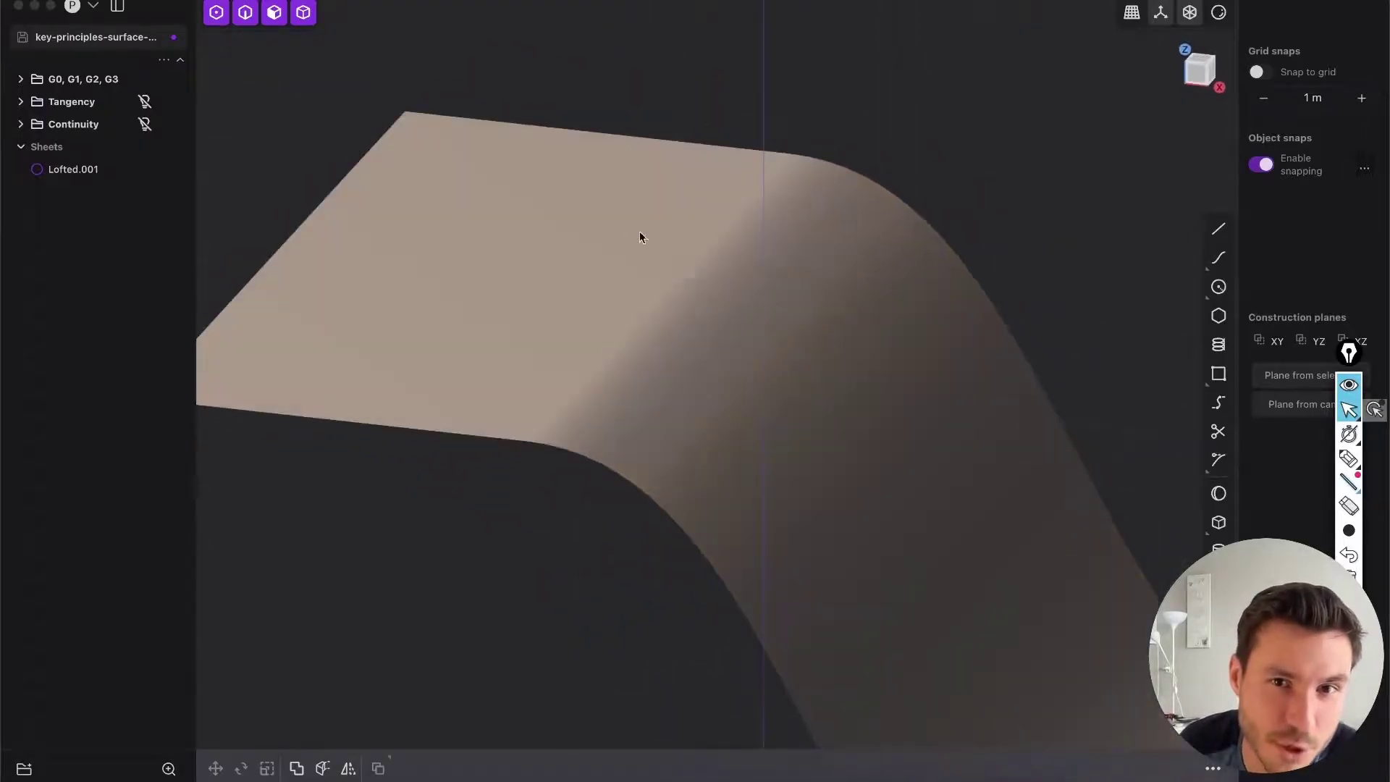
{"action": "mouse_move", "coordinate": [874, 465]}
{"action": "middle_mouse_down"}
{"action": "mouse_move", "coordinate": [845, 307]}
{"action": "mouse_move", "coordinate": [671, 130]}
{"action": "mouse_move", "coordinate": [847, 475]}
{"action": "mouse_move", "coordinate": [903, 440]}
{"action": "mouse_move", "coordinate": [881, 375]}
{"action": "mouse_move", "coordinate": [850, 463]}
{"action": "mouse_move", "coordinate": [860, 500]}
{"action": "mouse_move", "coordinate": [895, 505]}
{"action": "mouse_move", "coordinate": [989, 420]}
{"action": "mouse_move", "coordinate": [999, 434]}
{"action": "mouse_move", "coordinate": [924, 417]}
{"action": "mouse_move", "coordinate": [989, 377]}
{"action": "mouse_move", "coordinate": [944, 407]}
{"action": "mouse_move", "coordinate": [829, 386]}
{"action": "mouse_move", "coordinate": [878, 330]}
{"action": "middle_mouse_up"}
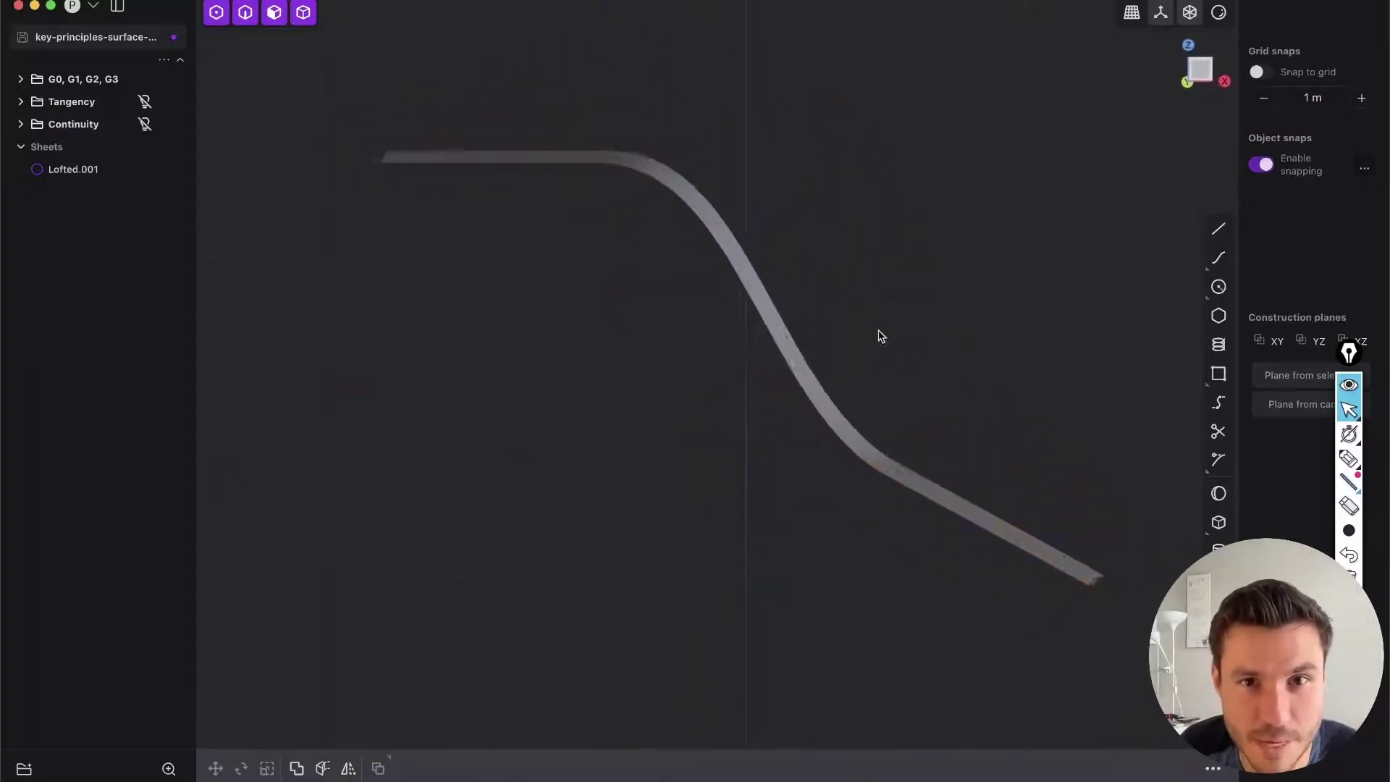
Show object edges in front view and examine the G1 loft's profile and its joint with the lower sheet
{"action": "left_click", "coordinate": [1201, 82]}
{"action": "key", "text": "1"}
{"action": "key", "text": "2"}
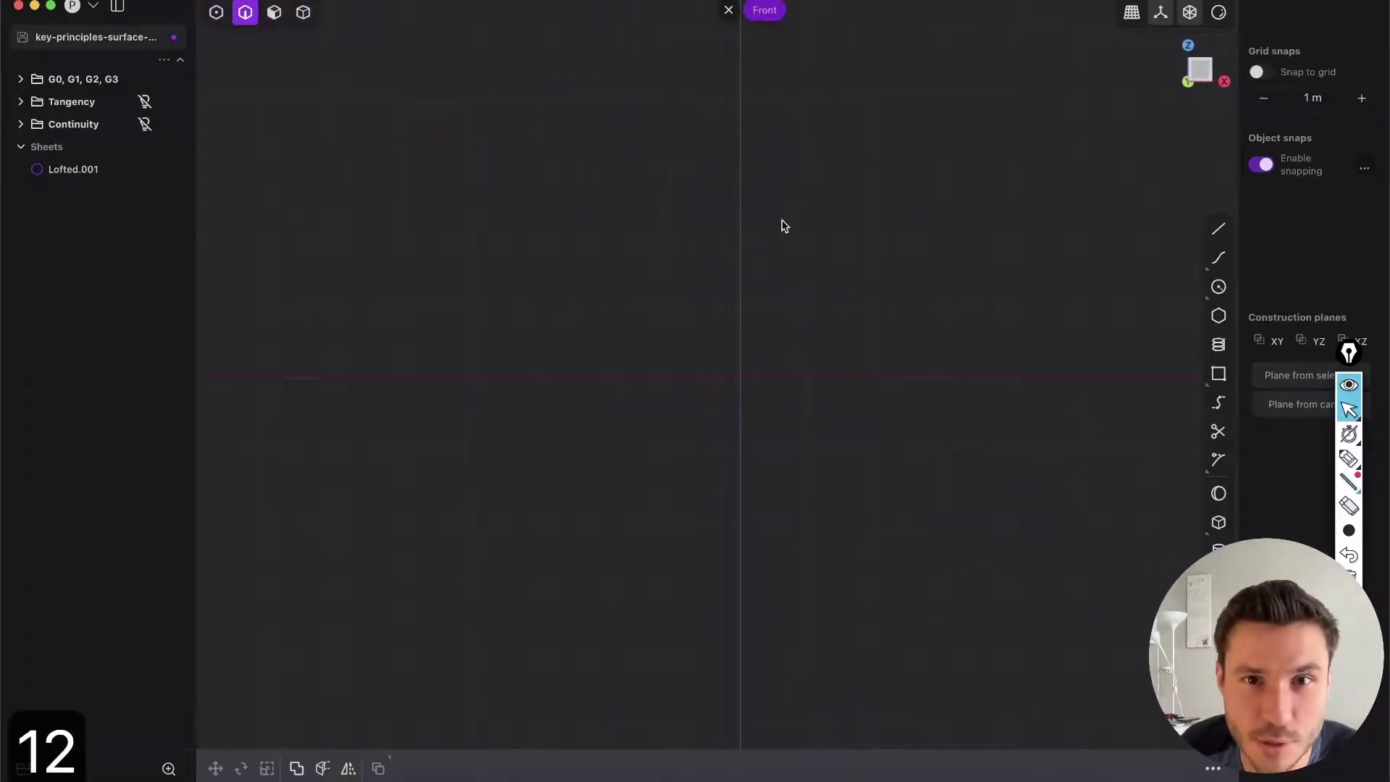
{"action": "key", "text": "shift+e"}
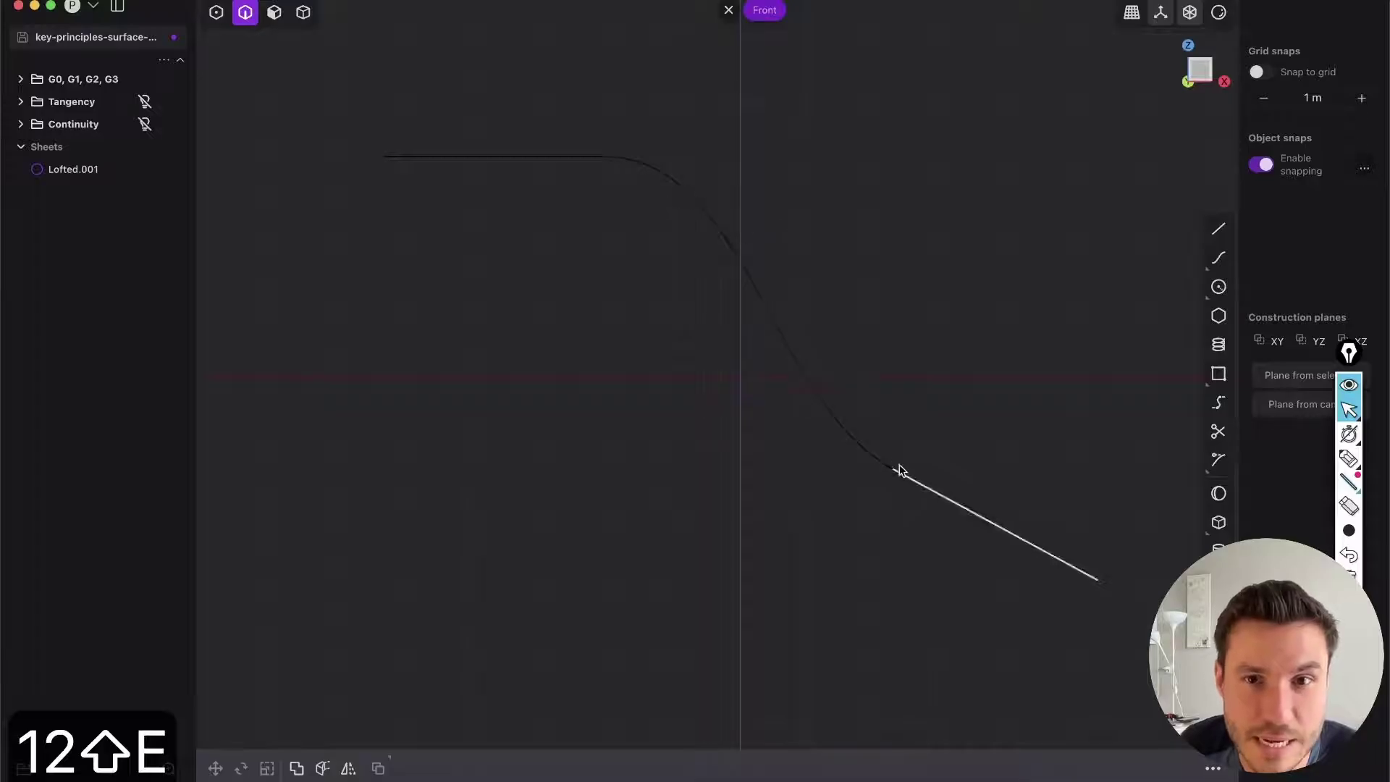
{"action": "scroll", "coordinate": [838, 370], "scroll_direction": "up", "scroll_amount": 2}
{"action": "middle_click_drag", "start_coordinate": [866, 438], "coordinate": [881, 266]}
{"action": "key", "text": "Escape"}
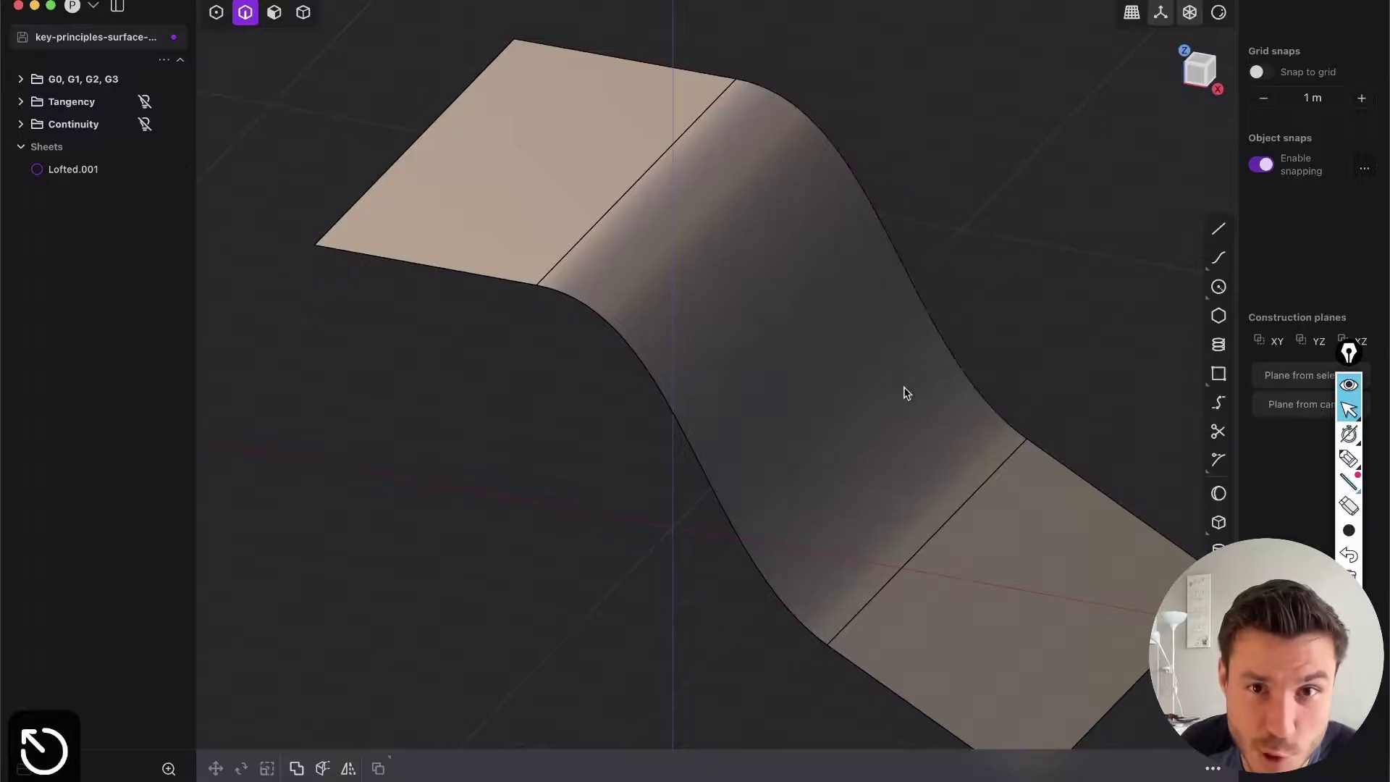
Delete the G1 lofted sheet between the two flat sheets
{"action": "key", "text": "Tab"}
{"action": "left_click", "coordinate": [724, 326]}
{"action": "key", "text": "x"}
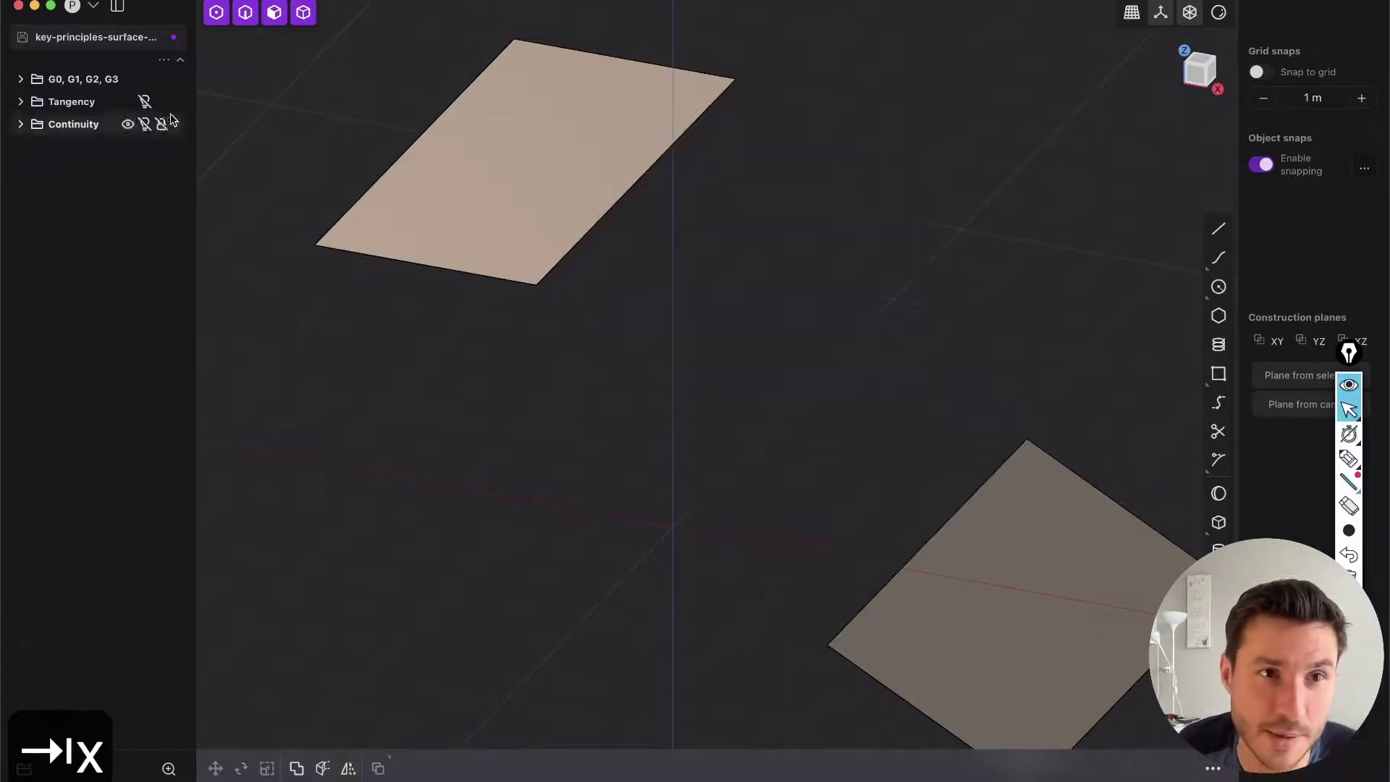
Loft between the facing edges of the two flat sheets with G2 continuity at both ends
{"action": "key", "text": "2"}
{"action": "left_click", "coordinate": [622, 195]}
{"action": "left_click", "coordinate": [889, 579]}
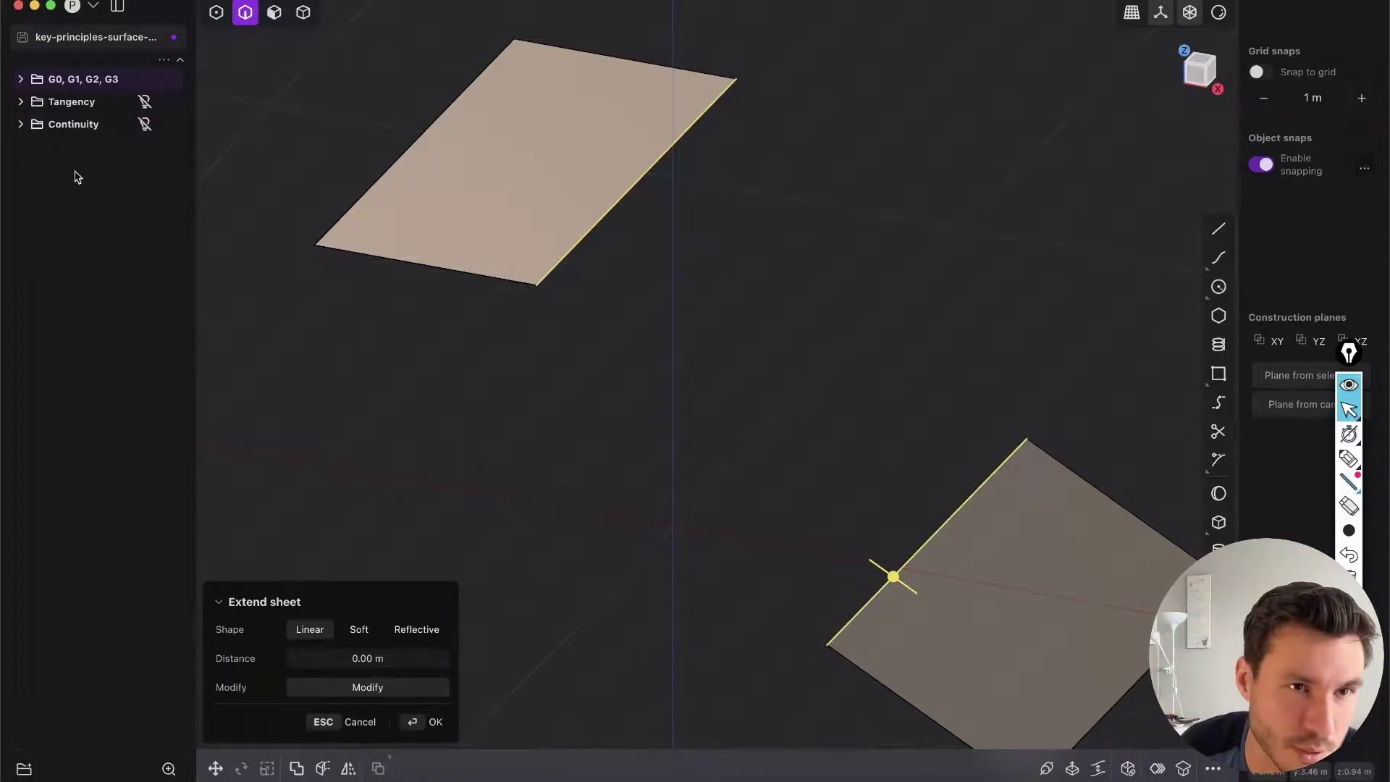
{"action": "key", "text": "l"}
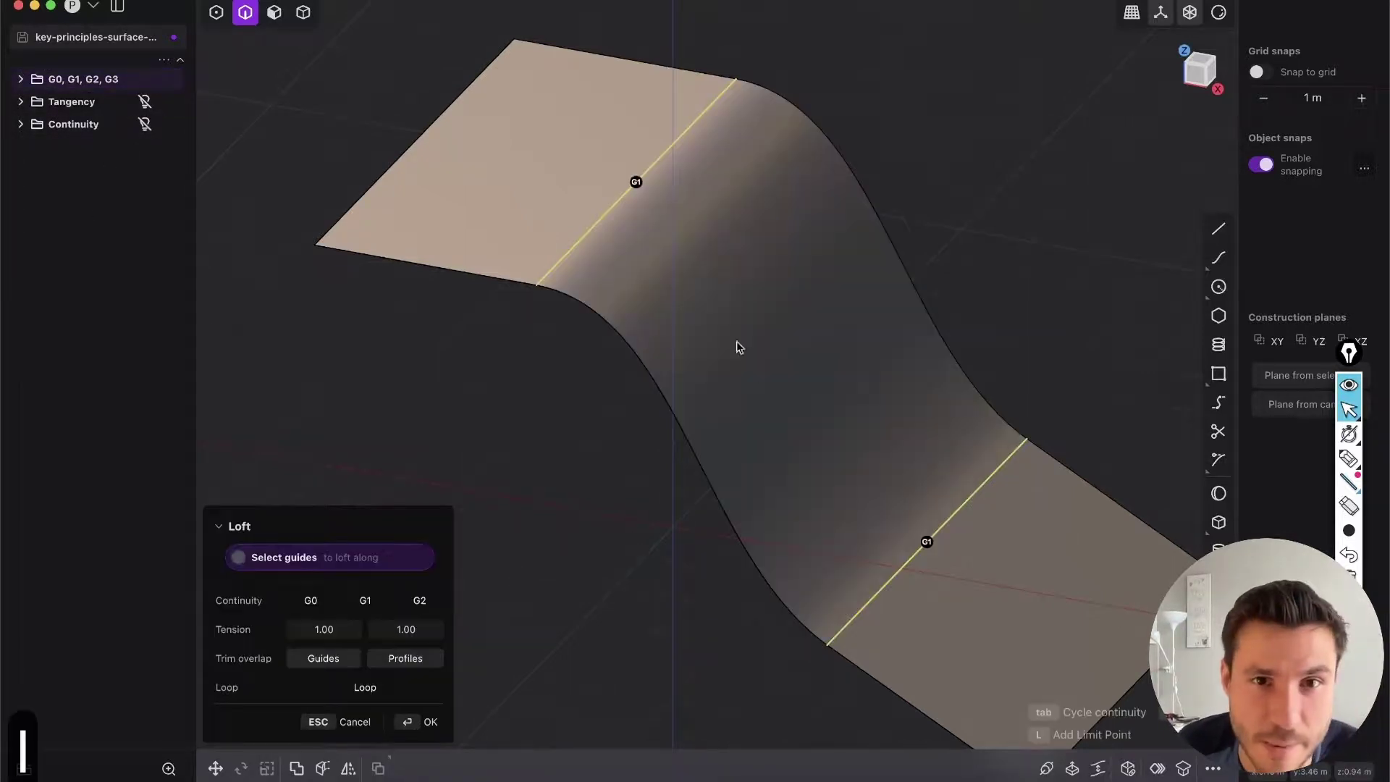
{"action": "left_click", "coordinate": [636, 183]}
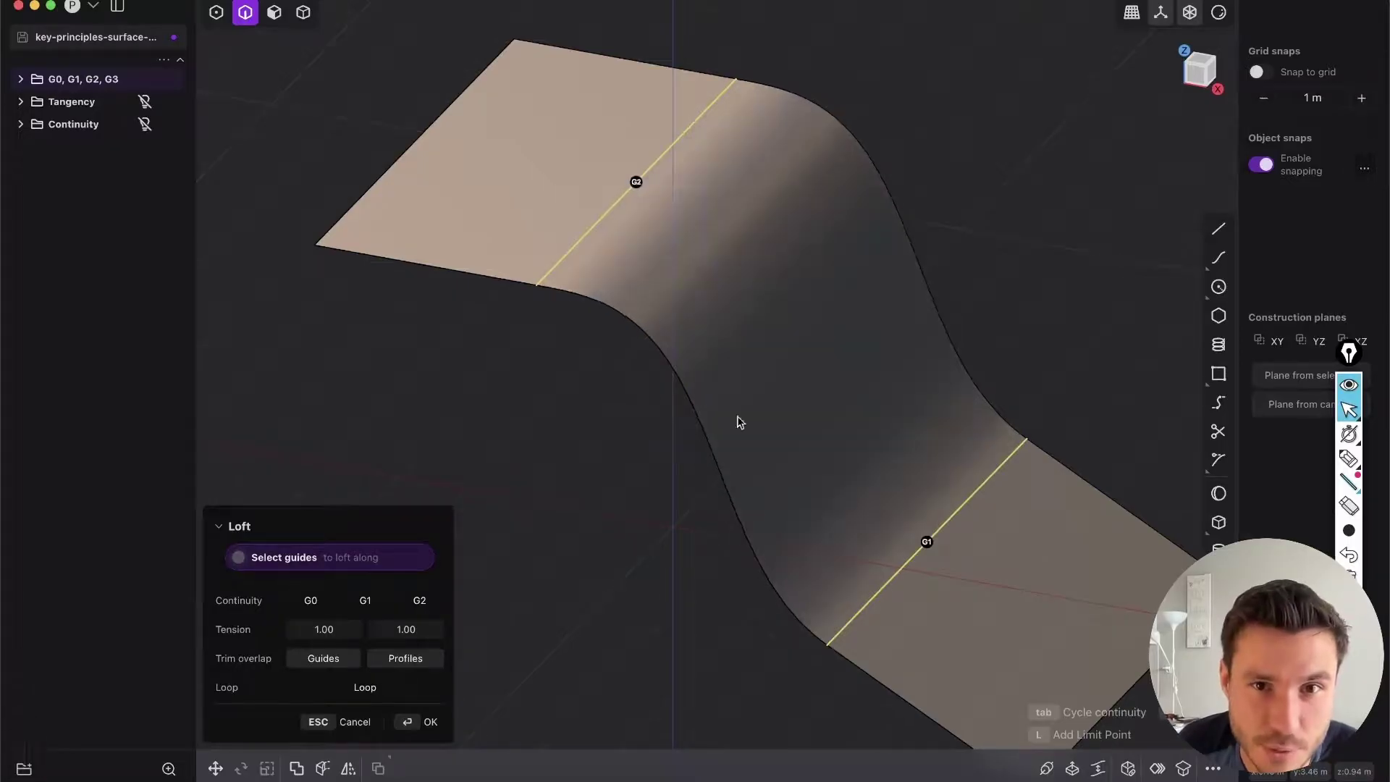
{"action": "left_click", "coordinate": [927, 543]}
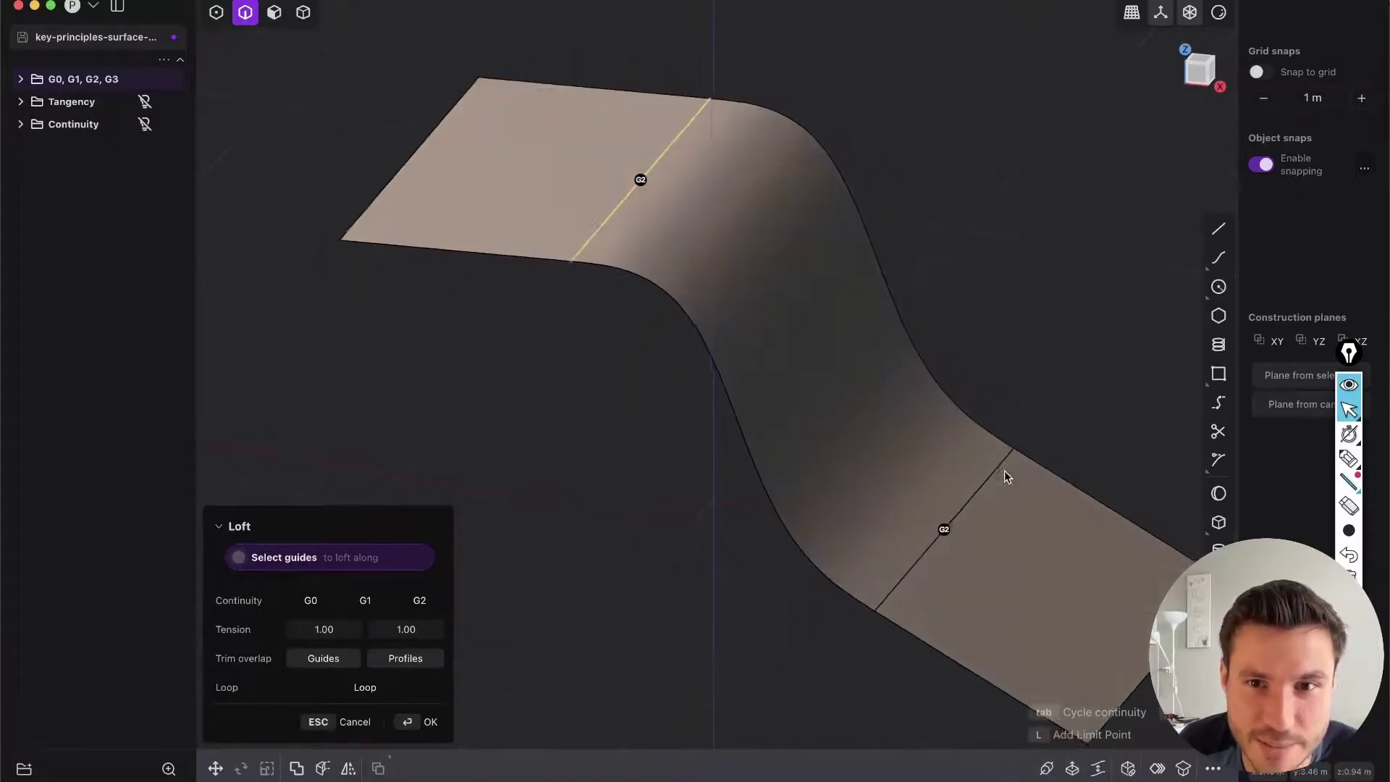
{"action": "scroll", "coordinate": [701, 369], "scroll_direction": "up", "scroll_amount": 6}
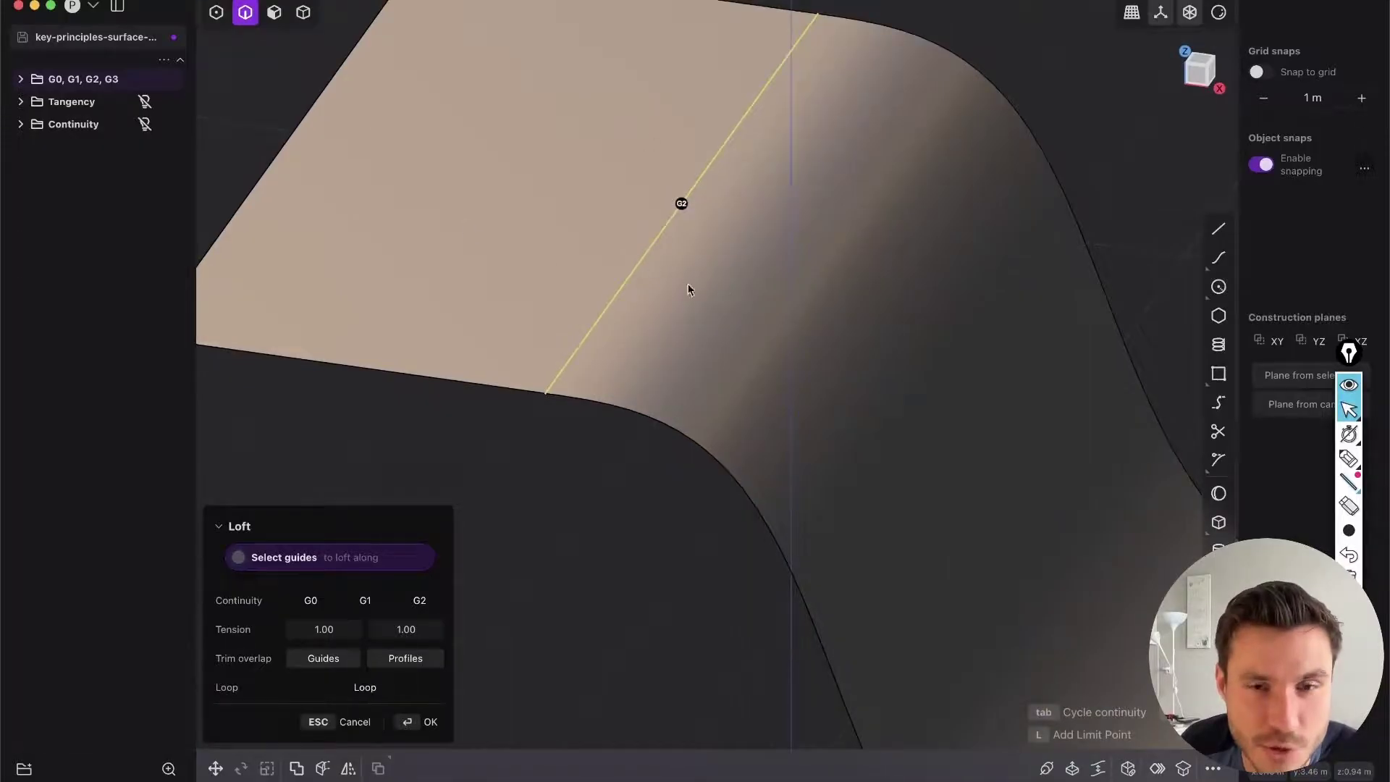
{"action": "middle_click_drag", "start_coordinate": [676, 276], "coordinate": [671, 284], "text": "shift"}
{"action": "left_click", "coordinate": [427, 722]}
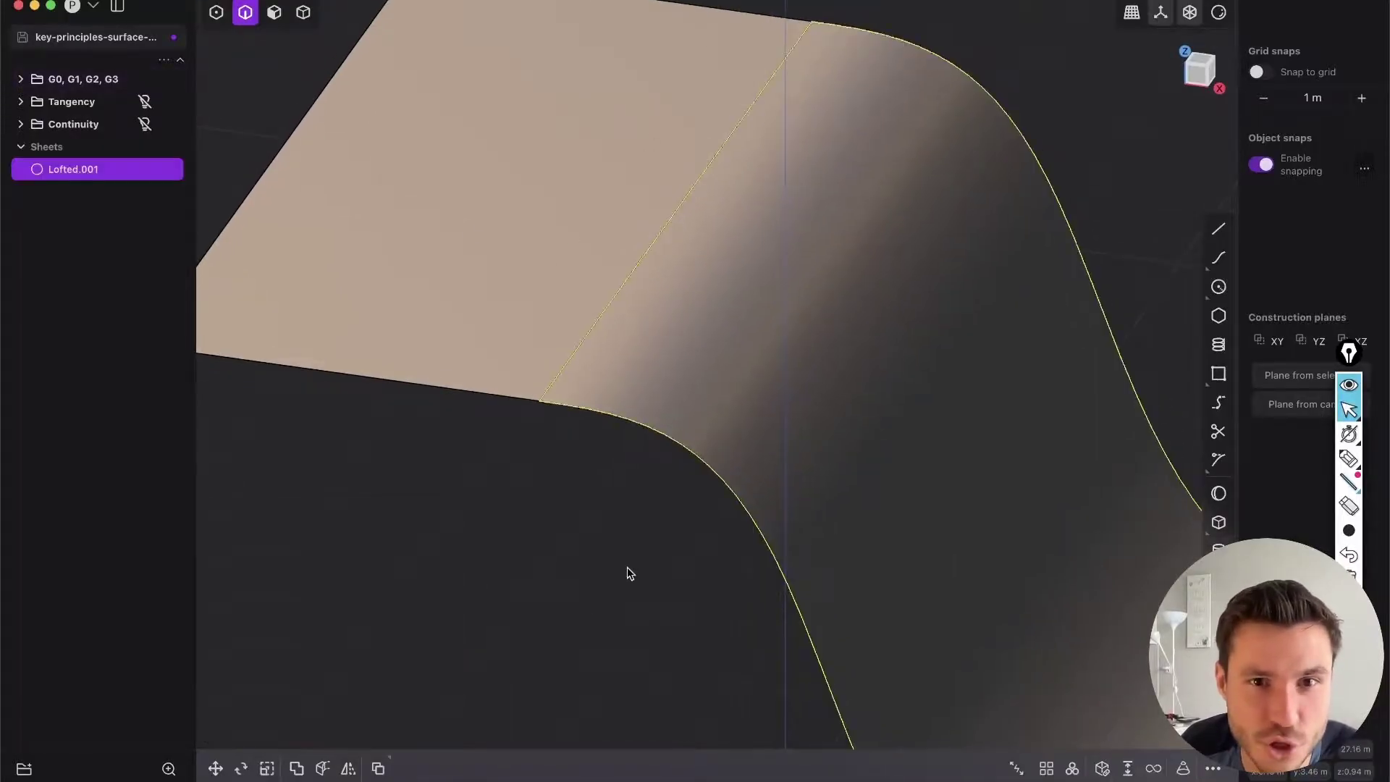
Deselect the G2 loft, hide object edges, and examine the shading at its upper joint
{"action": "left_click", "coordinate": [652, 552]}
{"action": "key", "text": "shift+e"}
{"action": "middle_click_drag", "start_coordinate": [689, 320], "coordinate": [663, 261]}
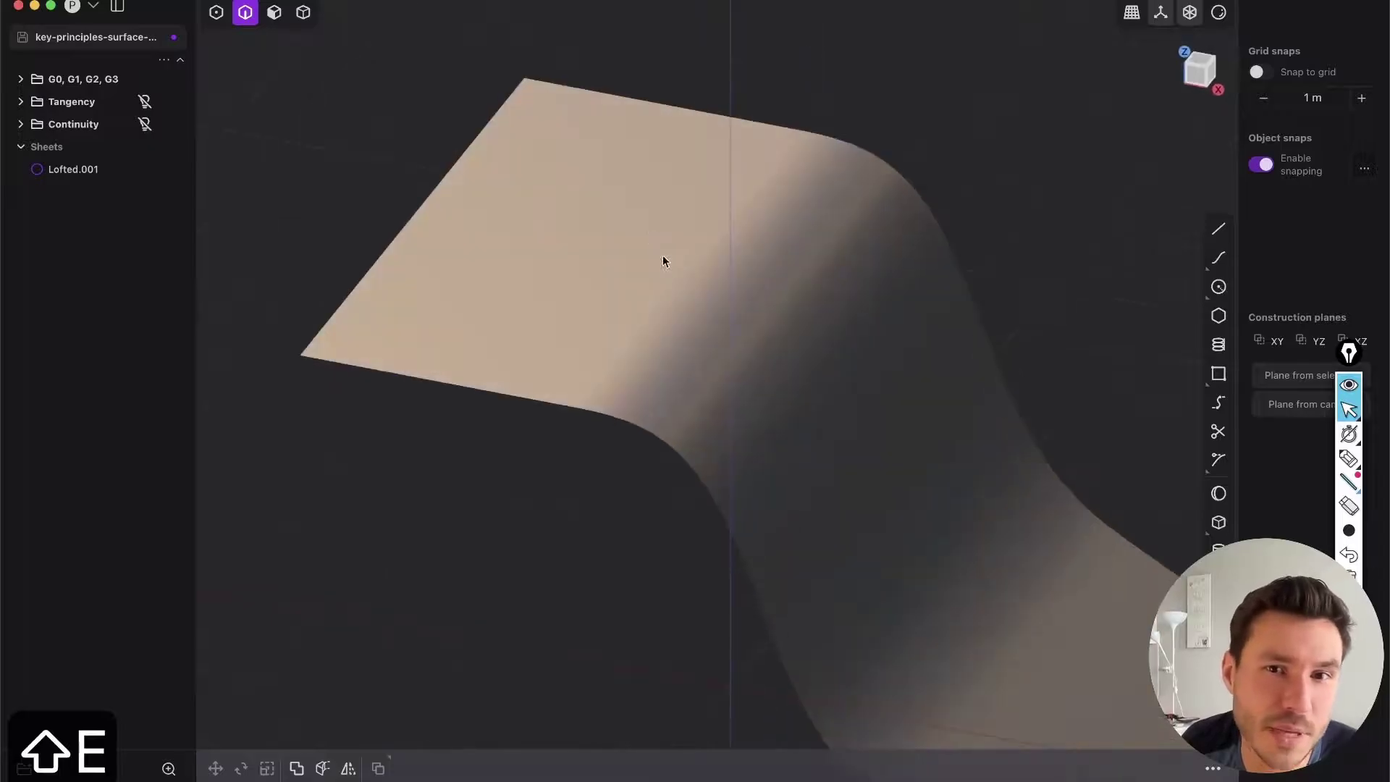
{"action": "mouse_move", "coordinate": [732, 307]}
{"action": "middle_mouse_down"}
{"action": "mouse_move", "coordinate": [773, 261]}
{"action": "mouse_move", "coordinate": [749, 287]}
{"action": "middle_mouse_up"}
{"action": "middle_click_drag", "start_coordinate": [645, 353], "coordinate": [658, 403]}
{"action": "scroll", "coordinate": [658, 391], "scroll_direction": "up", "scroll_amount": 3}
Show object edges in front view and examine the G2 curve where it leaves the upper sheet
{"action": "key", "text": "Tab"}
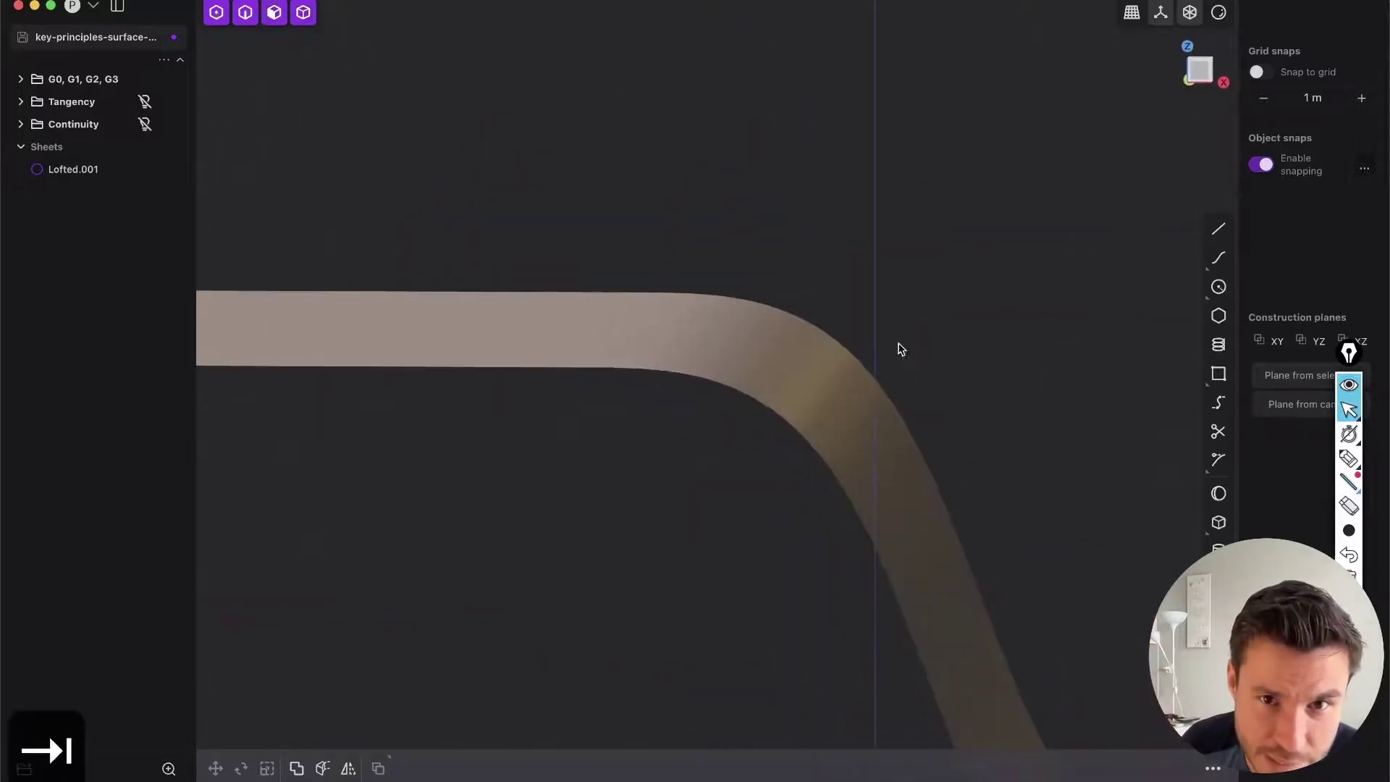
{"action": "key", "text": "shift+e"}
{"action": "left_click", "coordinate": [1199, 71]}
{"action": "key", "text": "2"}
{"action": "left_click", "coordinate": [651, 374]}
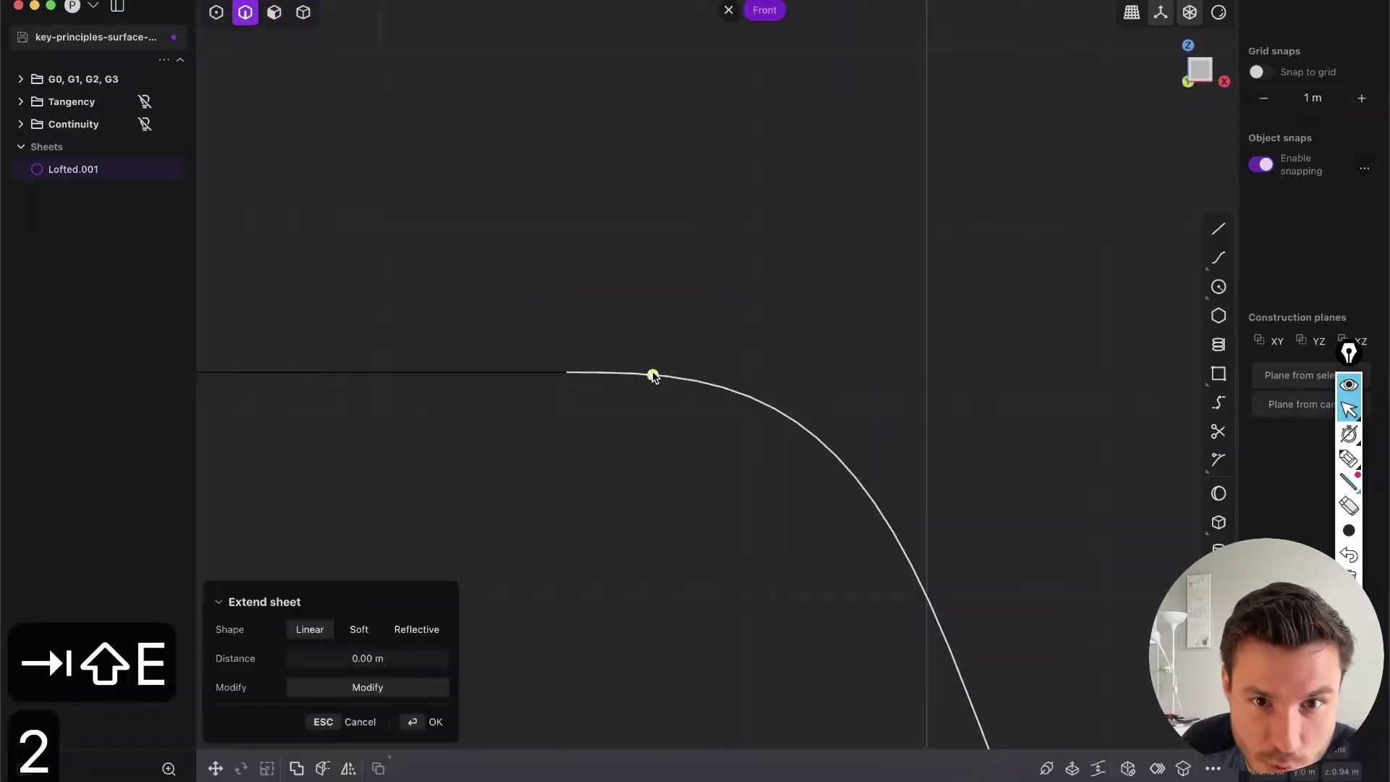
{"action": "scroll", "coordinate": [631, 373], "scroll_direction": "down", "scroll_amount": 2}
{"action": "scroll", "coordinate": [603, 380], "scroll_direction": "up", "scroll_amount": 4}
{"action": "middle_click_drag", "start_coordinate": [586, 457], "coordinate": [701, 320], "text": "shift"}
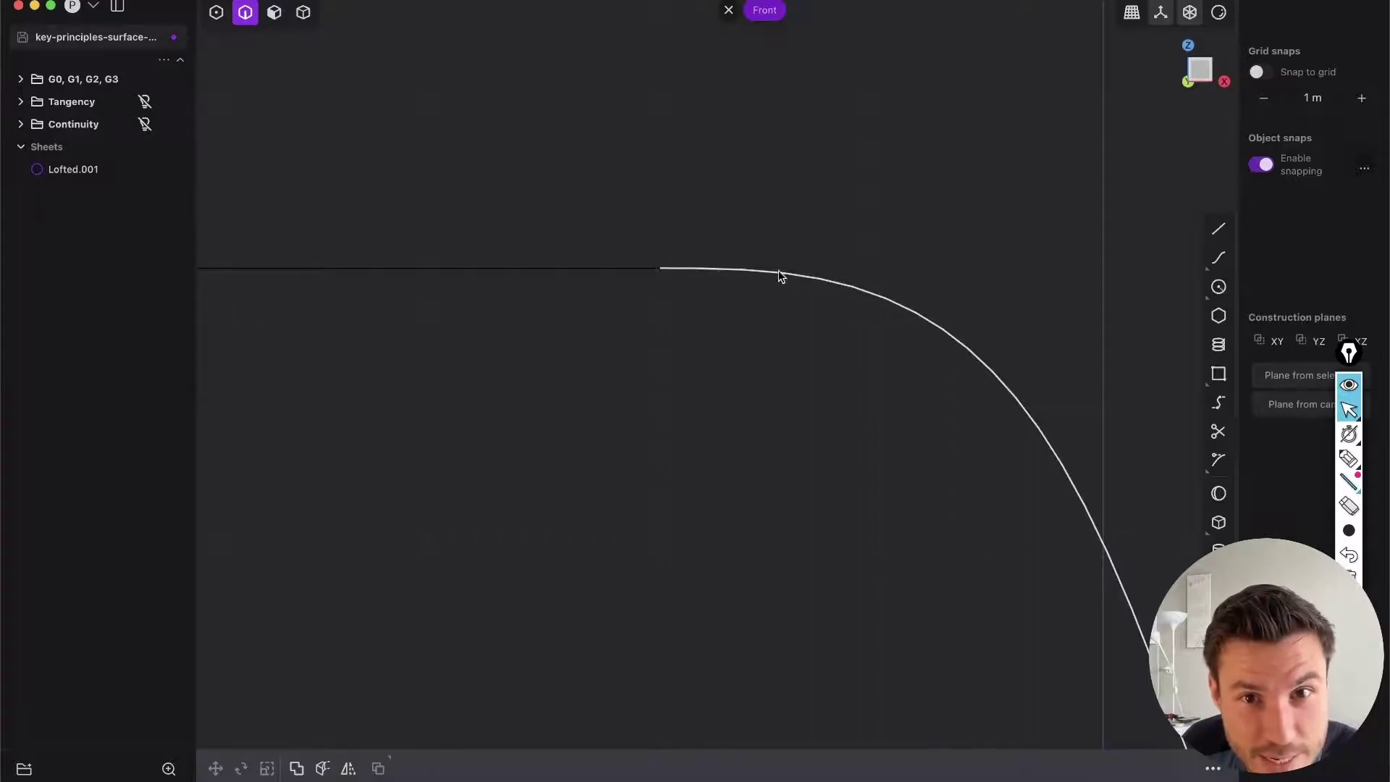
Hide object edges again and examine the whole G2 loft in perspective
{"action": "middle_click_drag", "start_coordinate": [700, 283], "coordinate": [671, 315]}
{"action": "key", "text": "shift+e"}
{"action": "scroll", "coordinate": [671, 308], "scroll_direction": "down", "scroll_amount": 3}
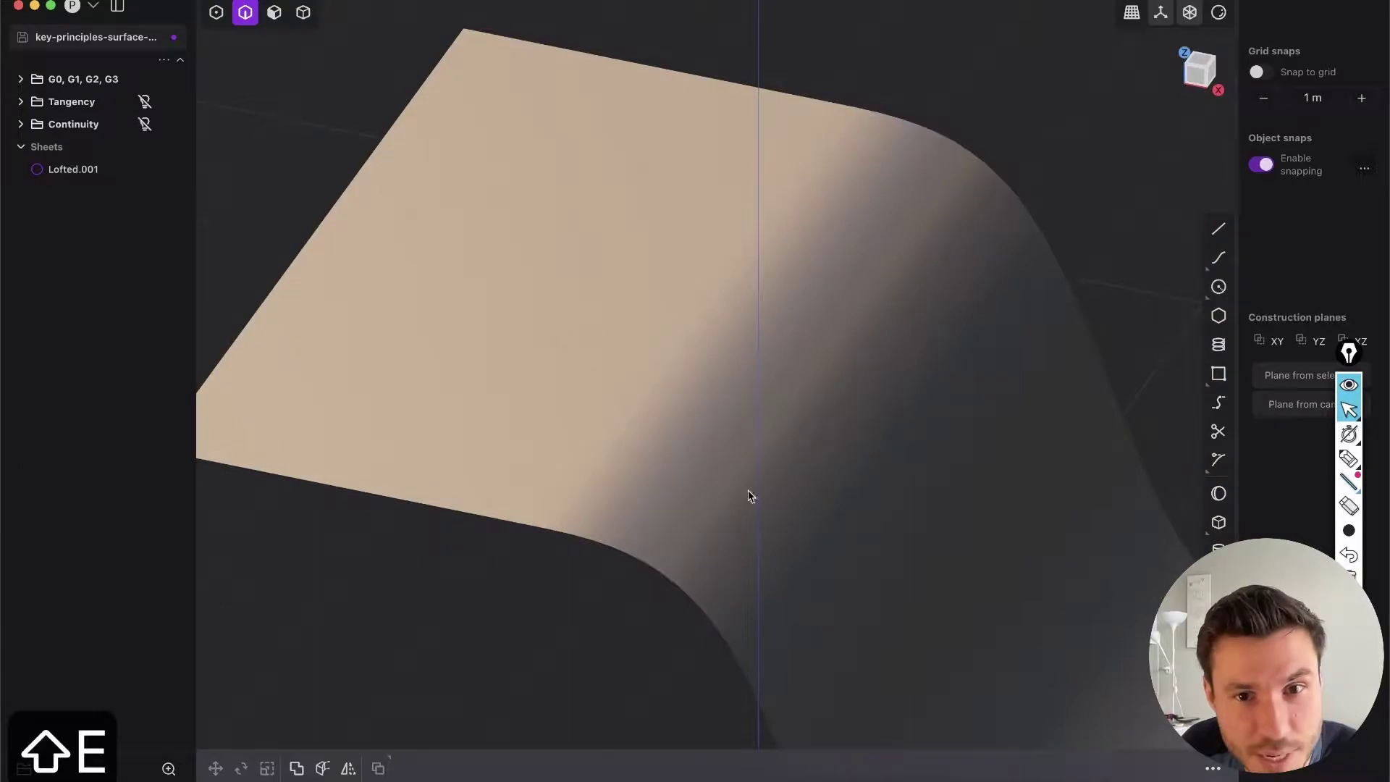
{"action": "scroll", "coordinate": [779, 427], "scroll_direction": "down", "scroll_amount": 1}
{"action": "scroll", "coordinate": [589, 263], "scroll_direction": "down", "scroll_amount": 5}
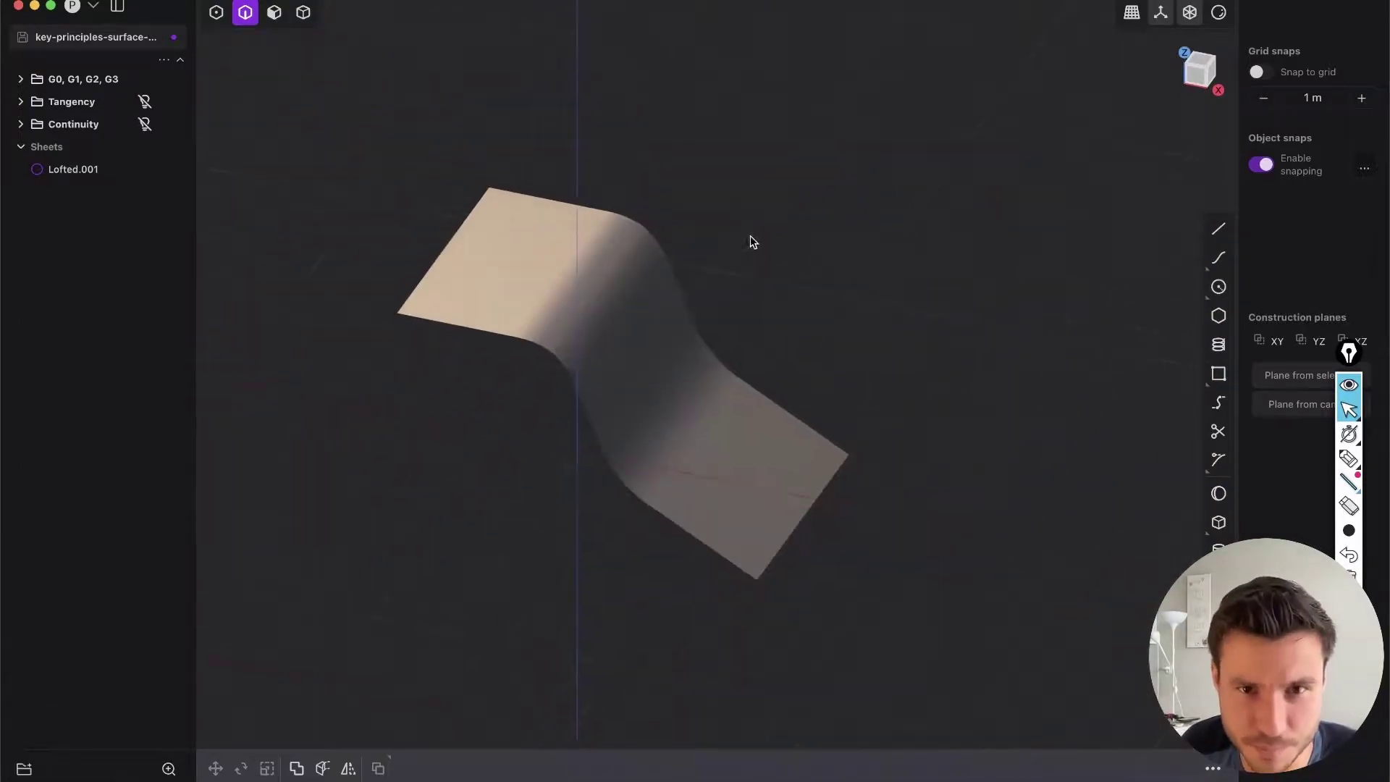
Delete the G2 lofted sheet, and unhide the two lines and all object edges
{"action": "key", "text": "Tab"}
{"action": "left_click", "coordinate": [611, 366]}
{"action": "key", "text": "x"}
{"action": "key", "text": "alt+h"}
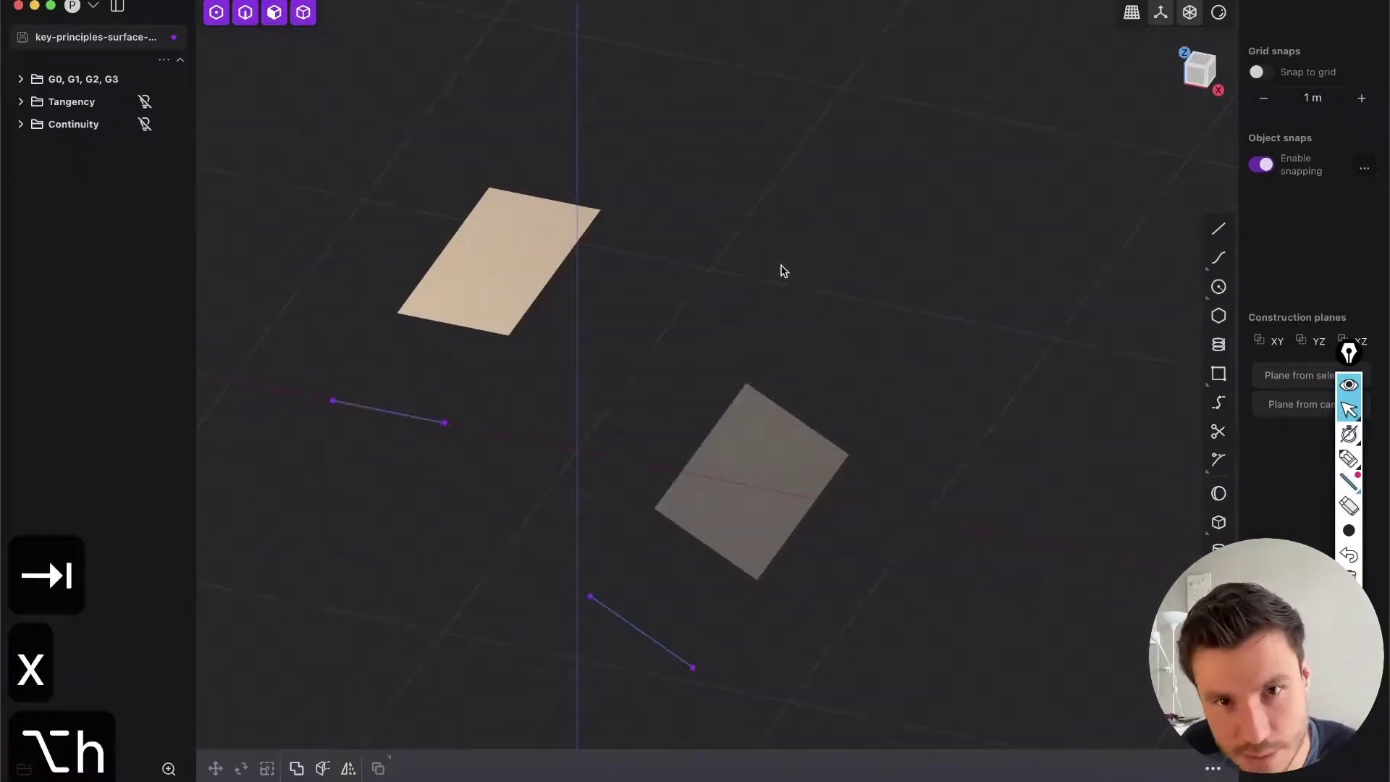
{"action": "middle_click_drag", "start_coordinate": [710, 403], "coordinate": [866, 528]}
{"action": "key", "text": "shift+e"}
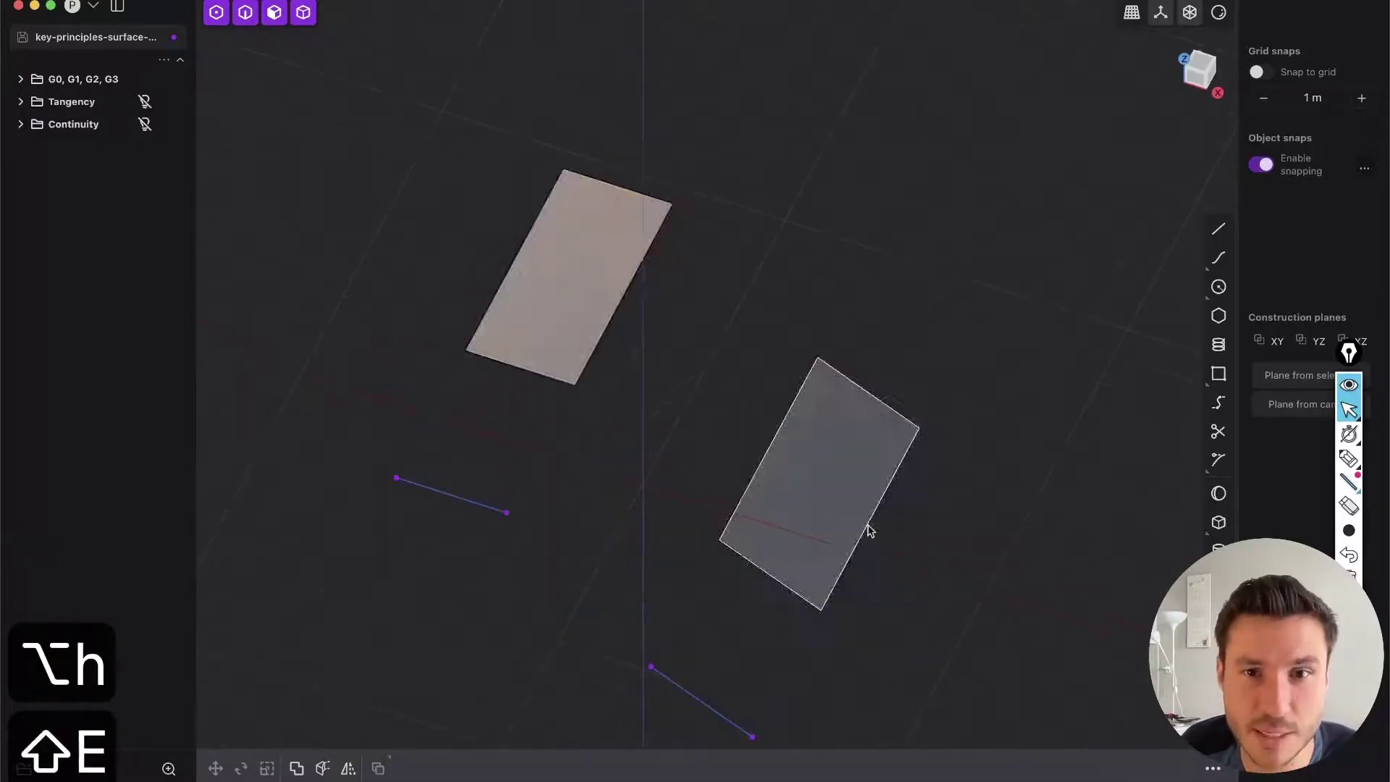
Rotate the lower flat sheet about the Z axis so it is turned relative to the upper sheet
{"action": "key", "text": "Tab"}
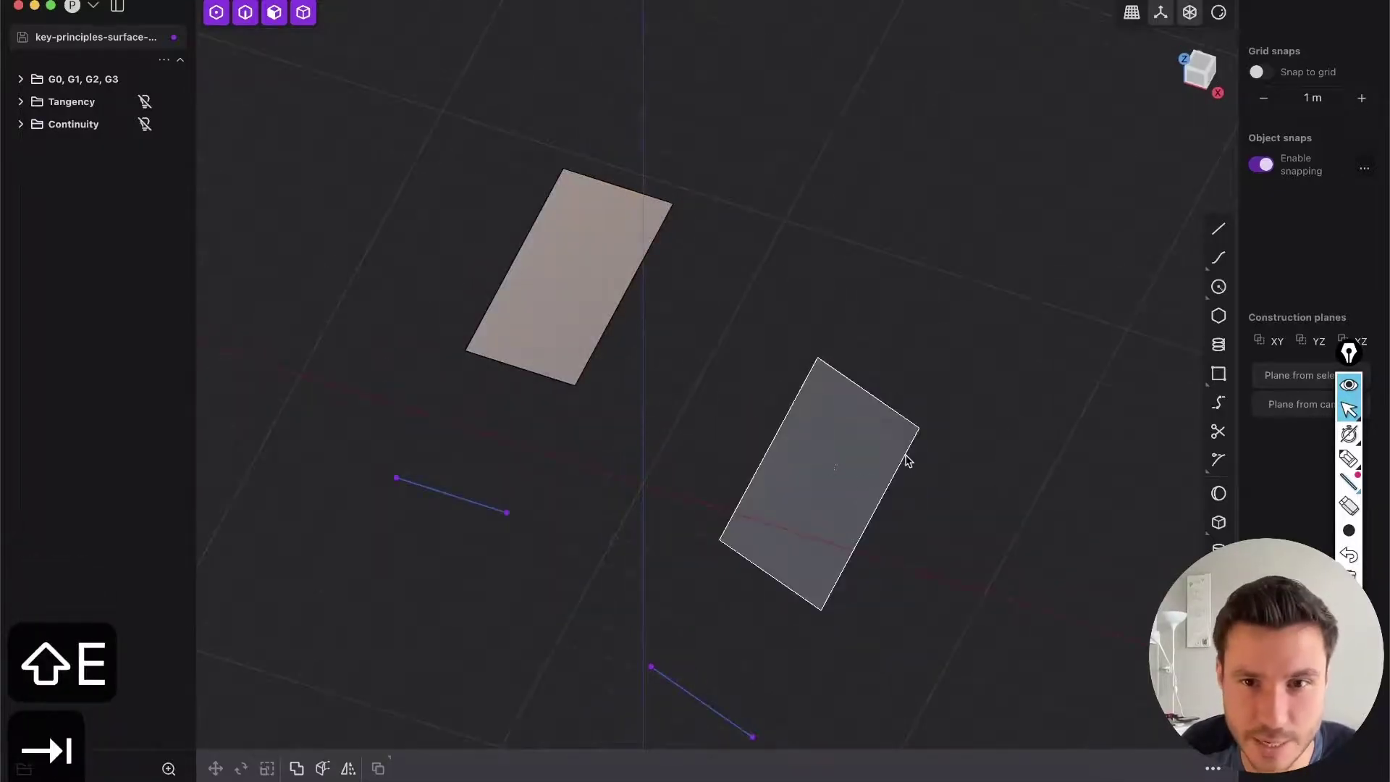
{"action": "left_click", "coordinate": [825, 524]}
{"action": "key", "text": "r"}
{"action": "middle_click_drag", "start_coordinate": [814, 569], "coordinate": [767, 558]}
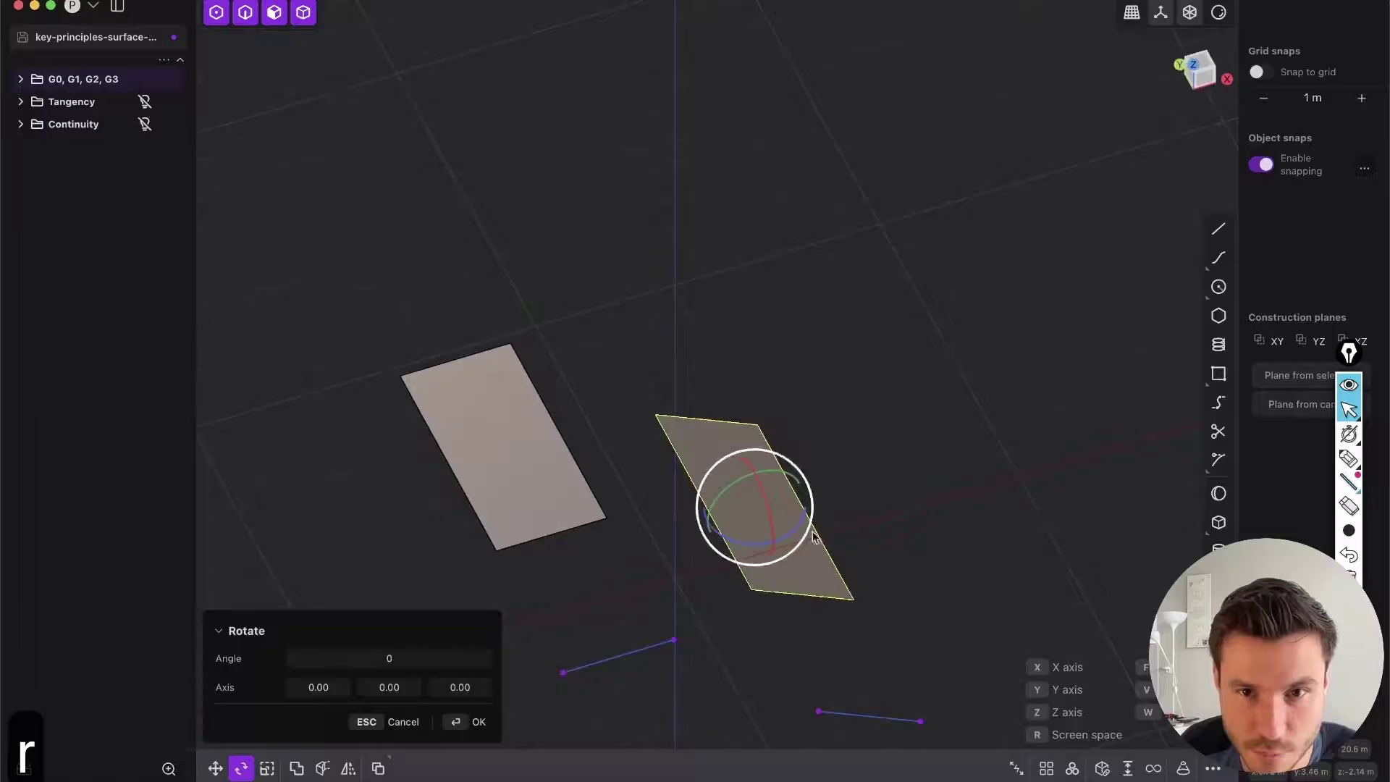
{"action": "key", "text": "z"}
{"action": "left_click_drag", "start_coordinate": [766, 549], "coordinate": [717, 546]}
{"action": "key", "text": "Return"}
Preview a G0 loft between the facing edges of the upper sheet and the rotated lower sheet
{"action": "middle_click_drag", "start_coordinate": [900, 404], "coordinate": [668, 327]}
{"action": "key", "text": "2"}
{"action": "left_click", "coordinate": [666, 313]}
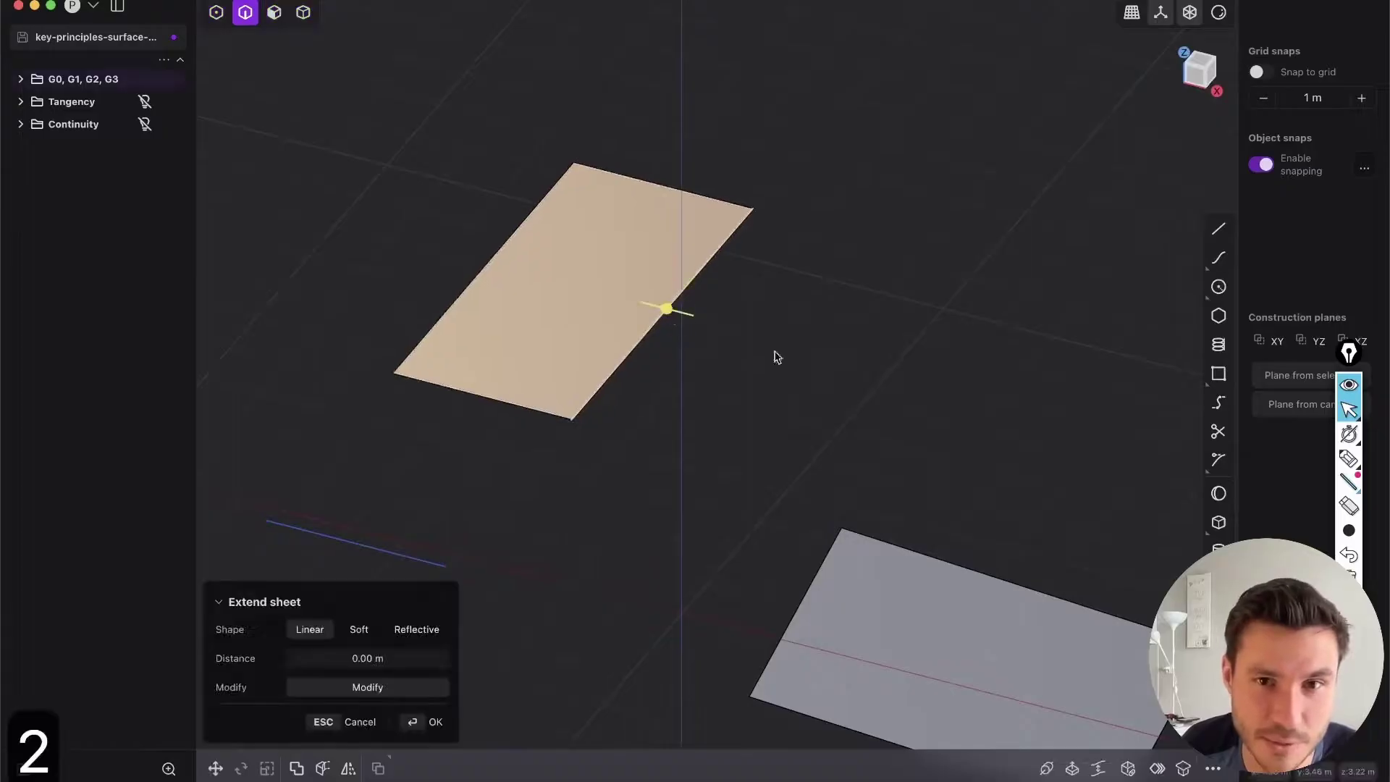
{"action": "left_click", "coordinate": [972, 576], "text": "shift"}
{"action": "middle_click_drag", "start_coordinate": [934, 648], "coordinate": [796, 507]}
{"action": "key", "text": "l"}
{"action": "key", "text": "Tab"}
{"action": "key", "text": "Tab"}
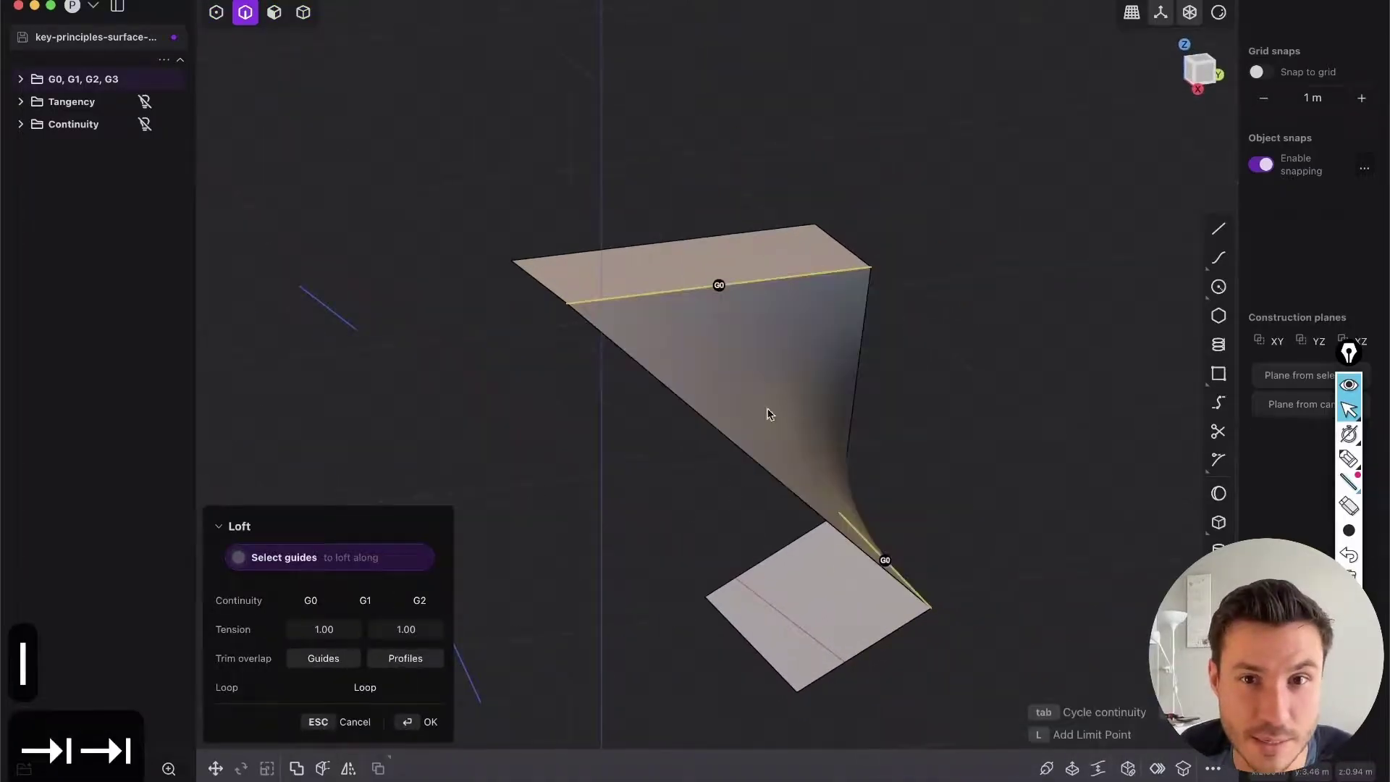
Examine the twisted G0 loft from several angles, including where it meets each sheet
{"action": "middle_click_drag", "start_coordinate": [761, 535], "coordinate": [677, 359]}
{"action": "scroll", "coordinate": [677, 360], "scroll_direction": "up", "scroll_amount": 2}
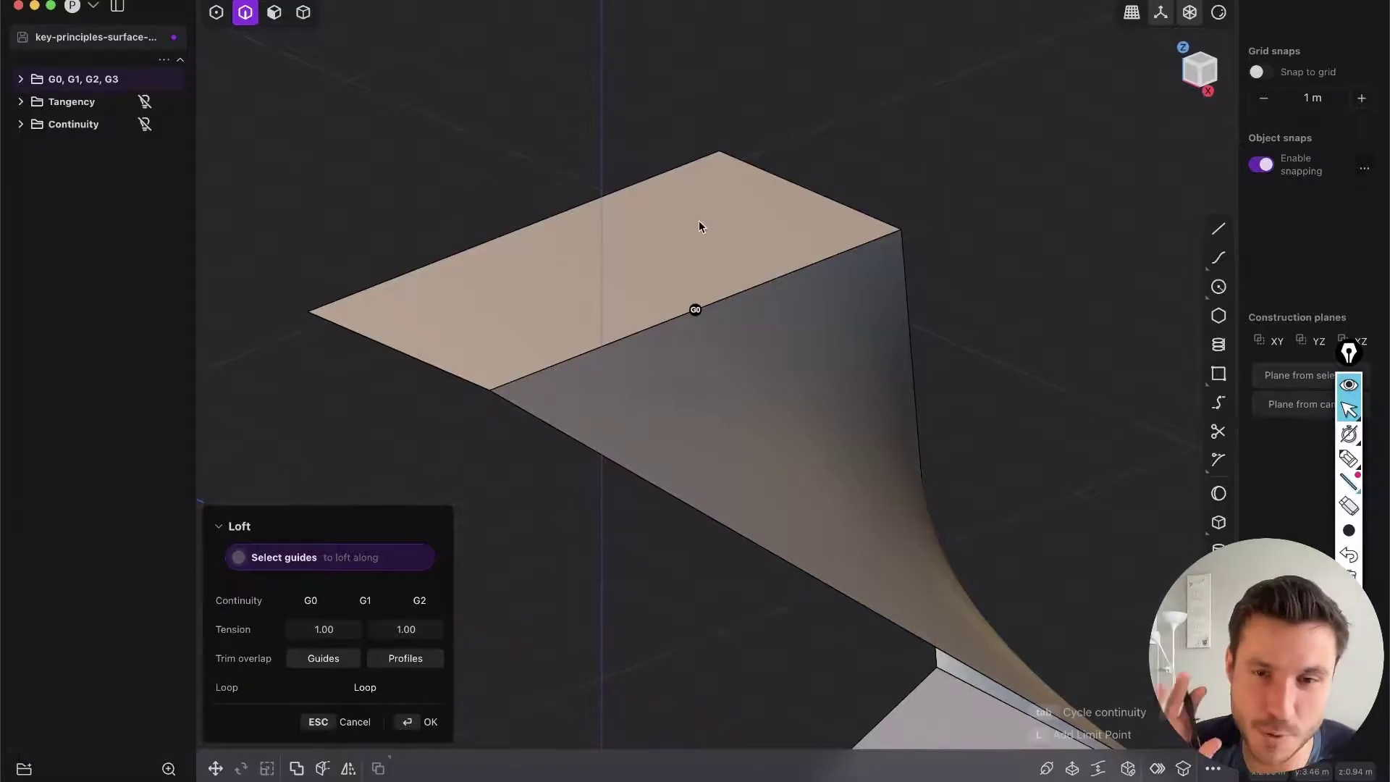
{"action": "middle_click_drag", "start_coordinate": [582, 410], "coordinate": [748, 493]}
{"action": "middle_click_drag", "start_coordinate": [641, 257], "coordinate": [602, 260]}
{"action": "scroll", "coordinate": [601, 260], "scroll_direction": "up", "scroll_amount": 3}
{"action": "scroll", "coordinate": [601, 246], "scroll_direction": "down", "scroll_amount": 1}
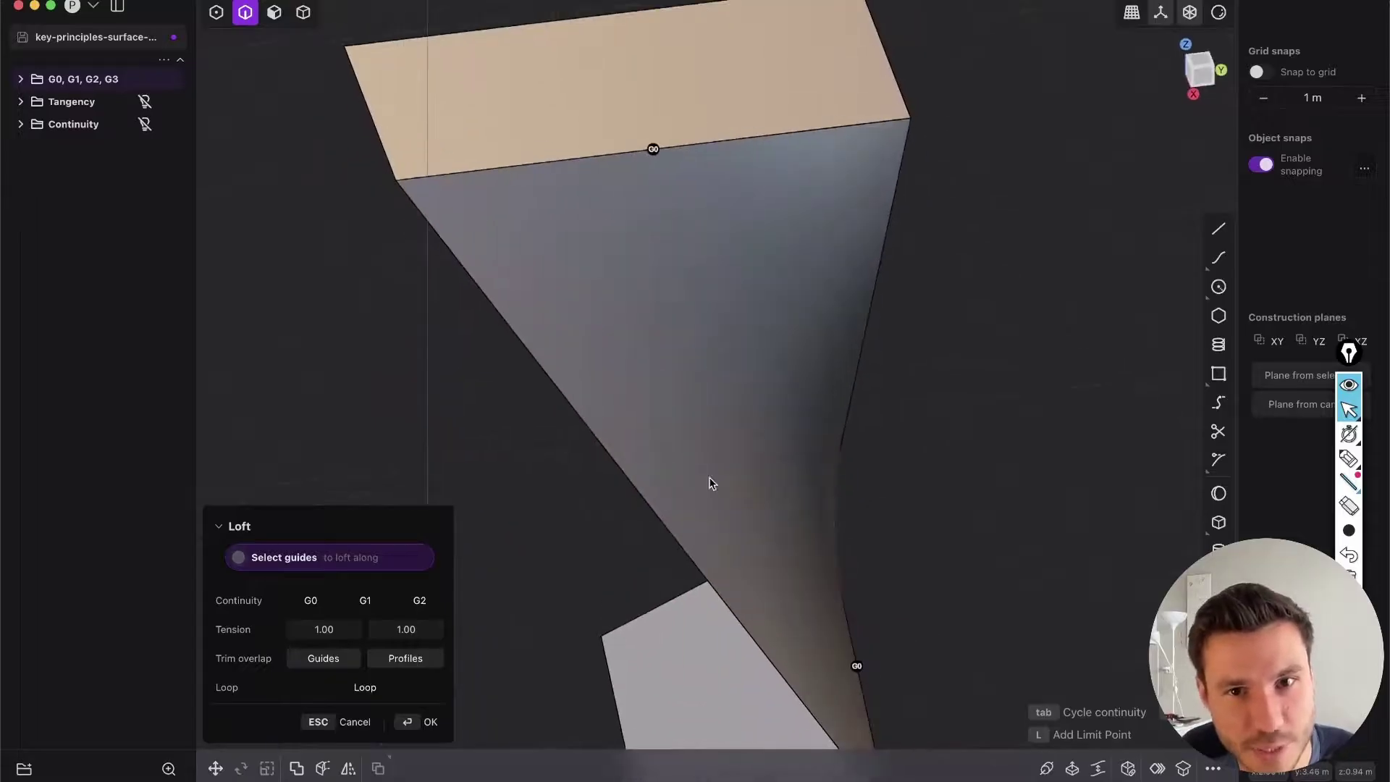
{"action": "scroll", "coordinate": [753, 482], "scroll_direction": "down", "scroll_amount": 5}
{"action": "middle_click_drag", "start_coordinate": [450, 391], "coordinate": [691, 384]}
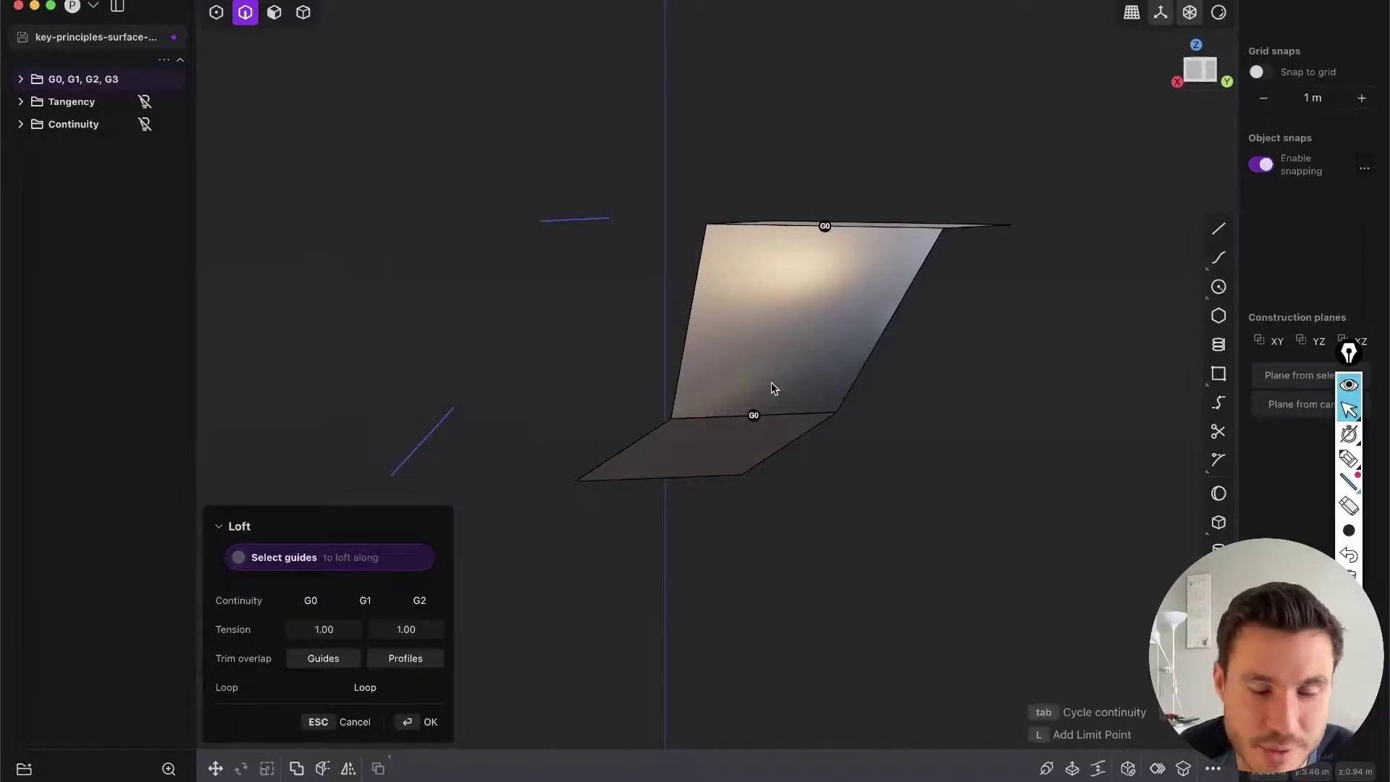
{"action": "middle_click_drag", "start_coordinate": [667, 308], "coordinate": [649, 404]}
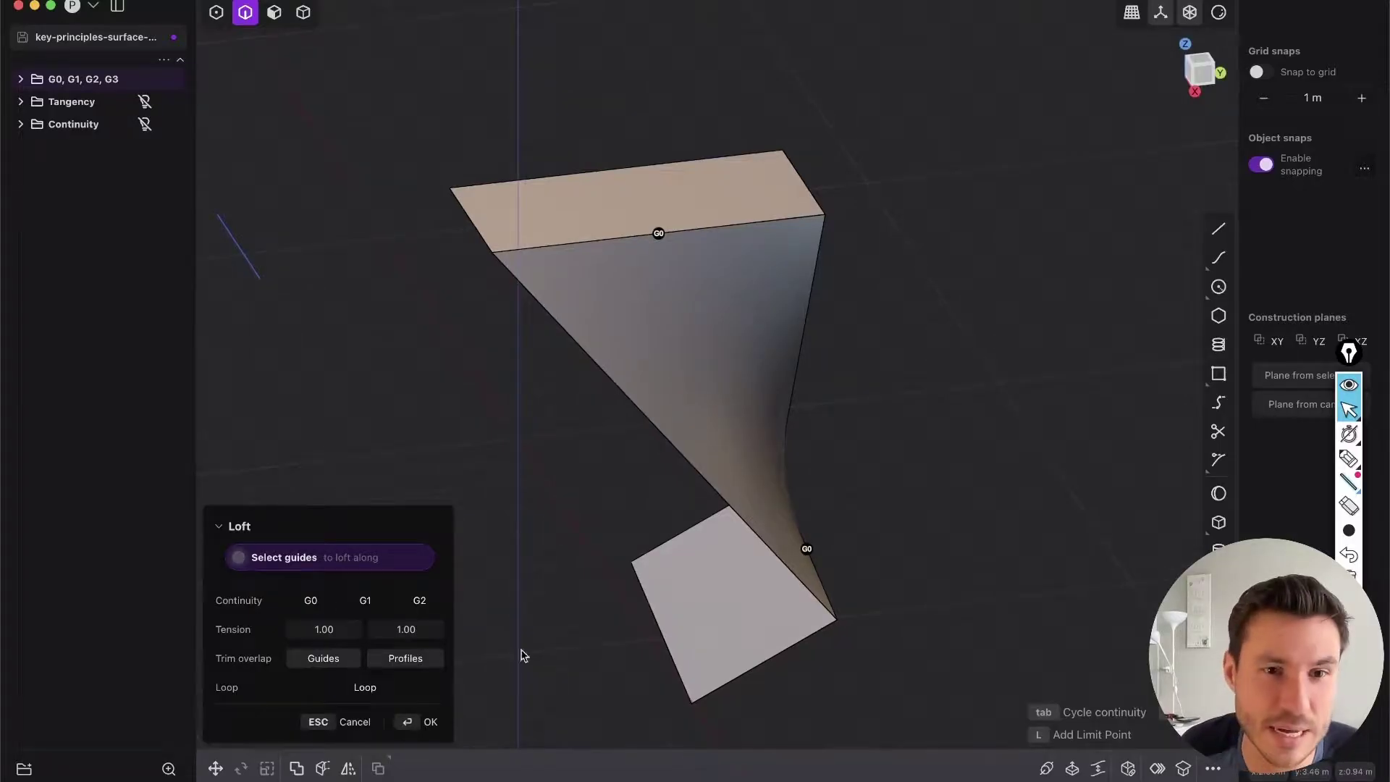
Set the loft preview's continuity to G1 and then G2, comparing the curved shapes
{"action": "left_click", "coordinate": [365, 600]}
{"action": "middle_click_drag", "start_coordinate": [762, 561], "coordinate": [834, 558]}
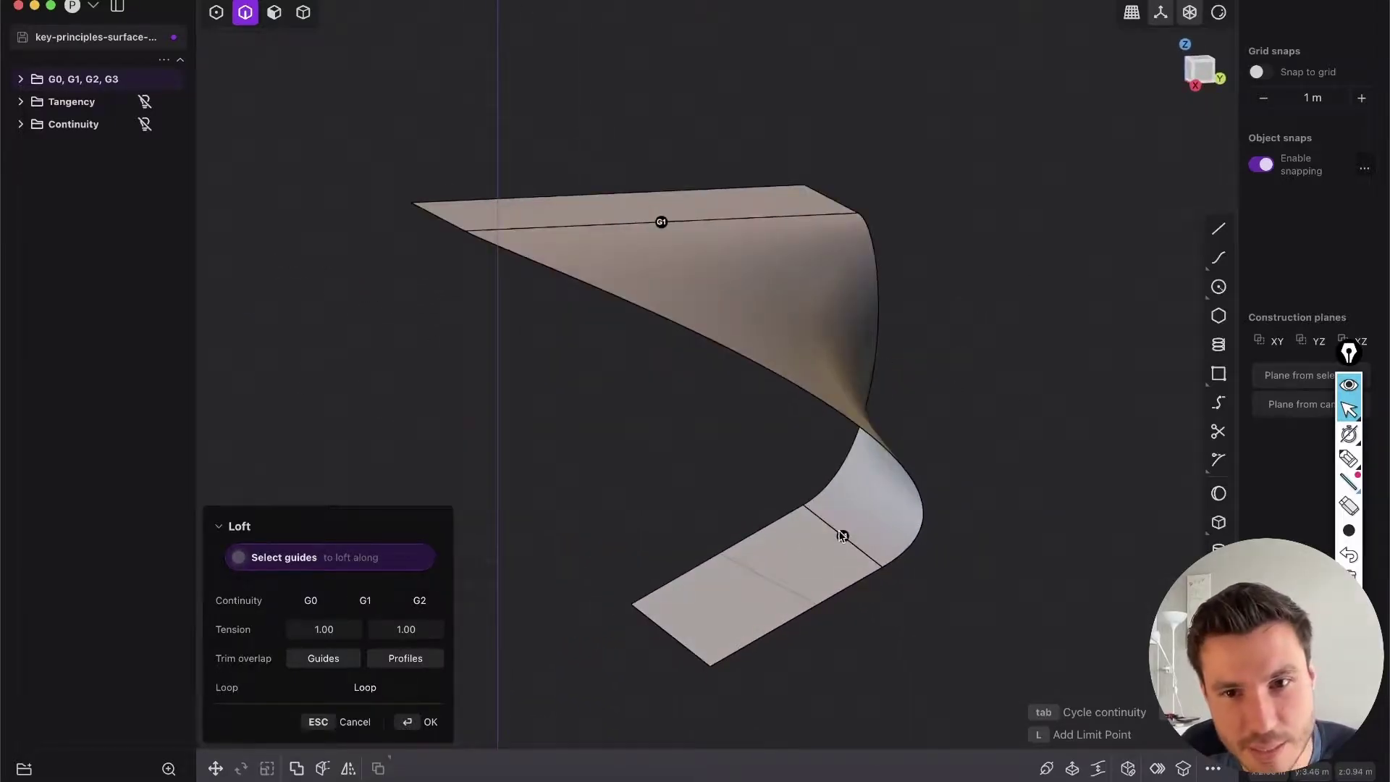
{"action": "middle_click_drag", "start_coordinate": [803, 558], "coordinate": [817, 544]}
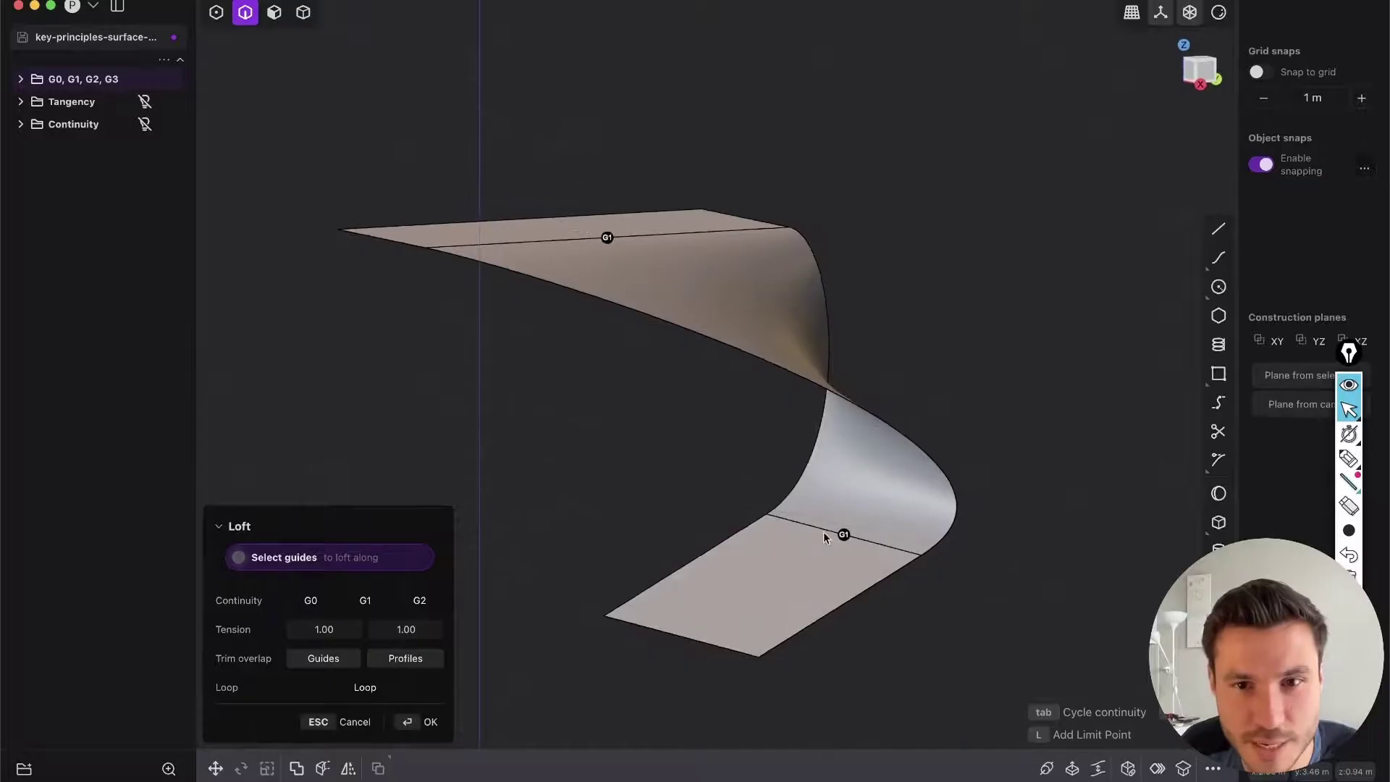
{"action": "middle_click_drag", "start_coordinate": [640, 279], "coordinate": [427, 410]}
{"action": "key", "text": "Tab"}
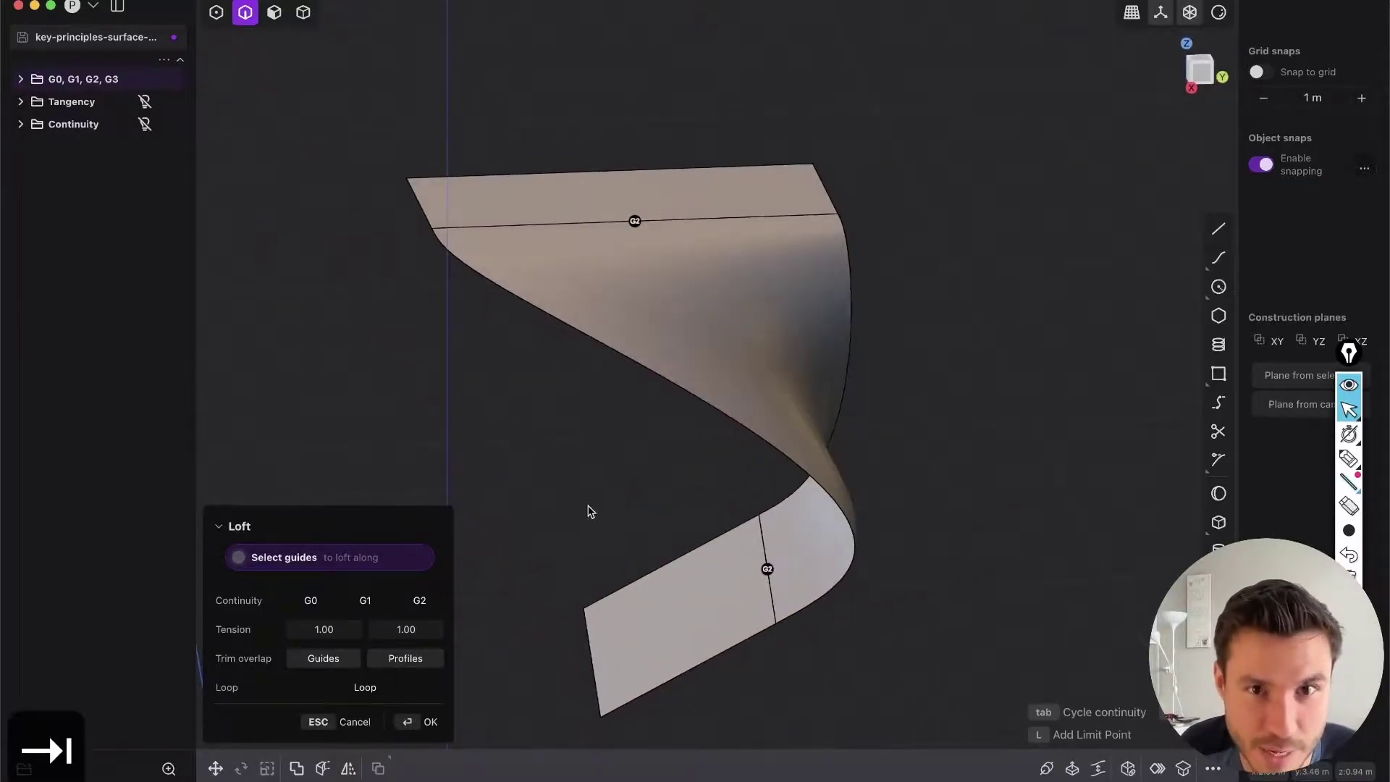
{"action": "middle_click_drag", "start_coordinate": [643, 435], "coordinate": [753, 342]}
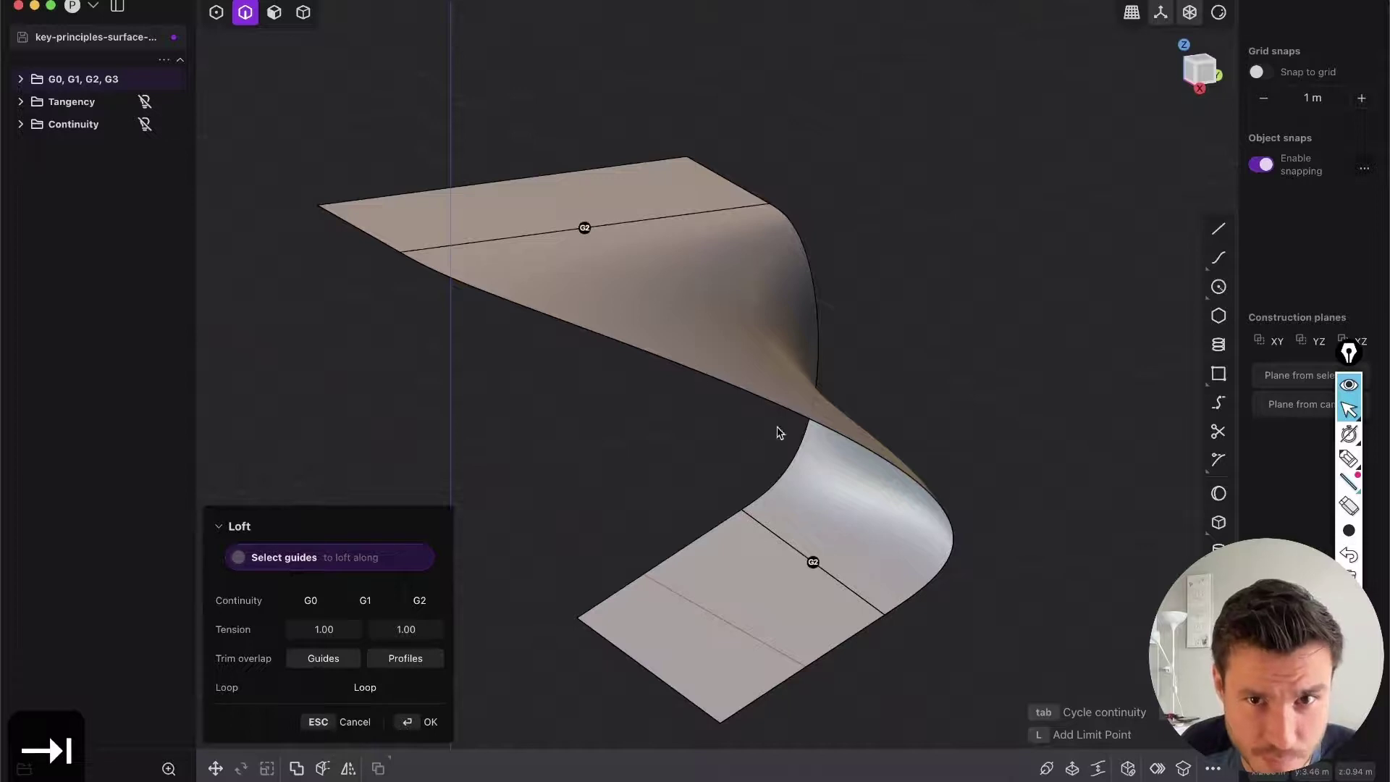
Return the loft preview to G1 to inspect its transition at the upper sheet, then cancel the loft
{"action": "key", "text": "Tab"}
{"action": "key", "text": "Tab"}
{"action": "middle_click_drag", "start_coordinate": [712, 264], "coordinate": [711, 362]}
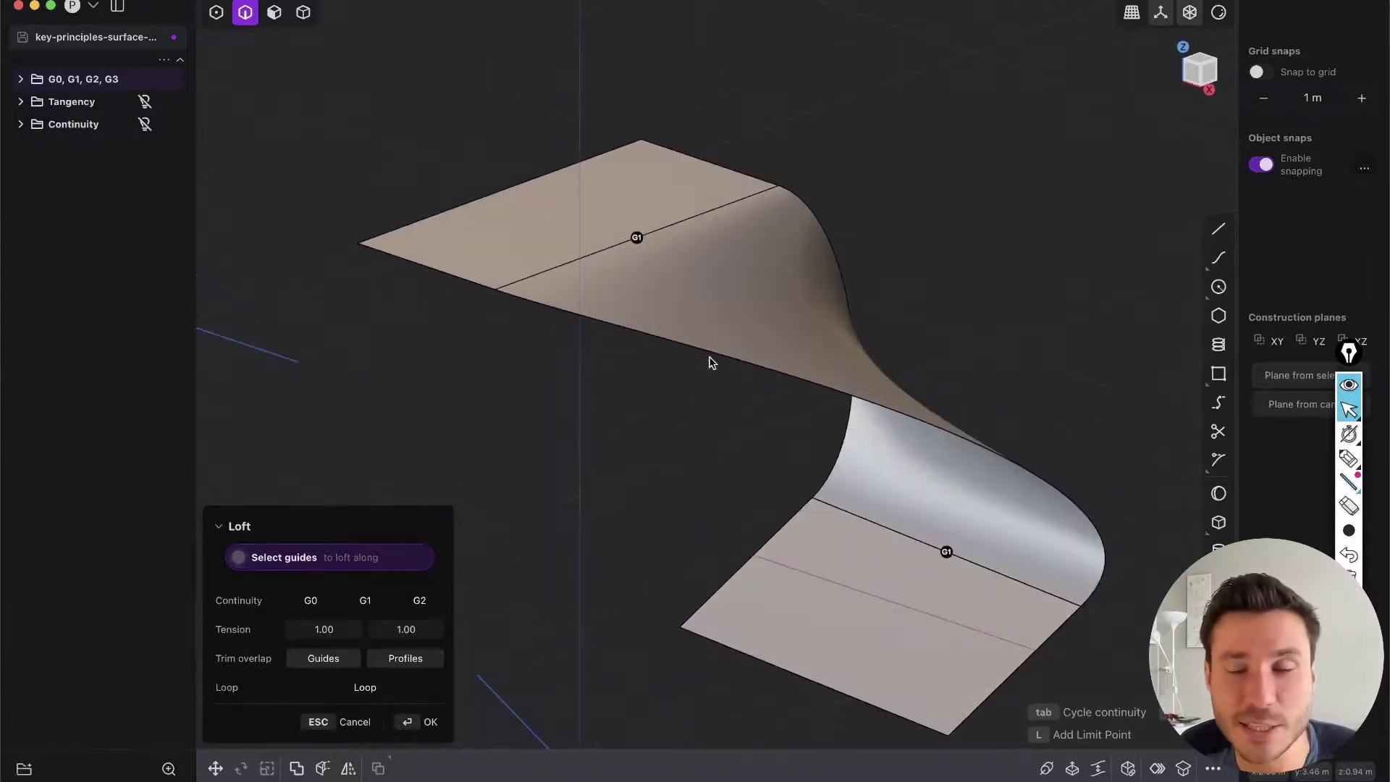
{"action": "middle_click_drag", "start_coordinate": [619, 225], "coordinate": [620, 294]}
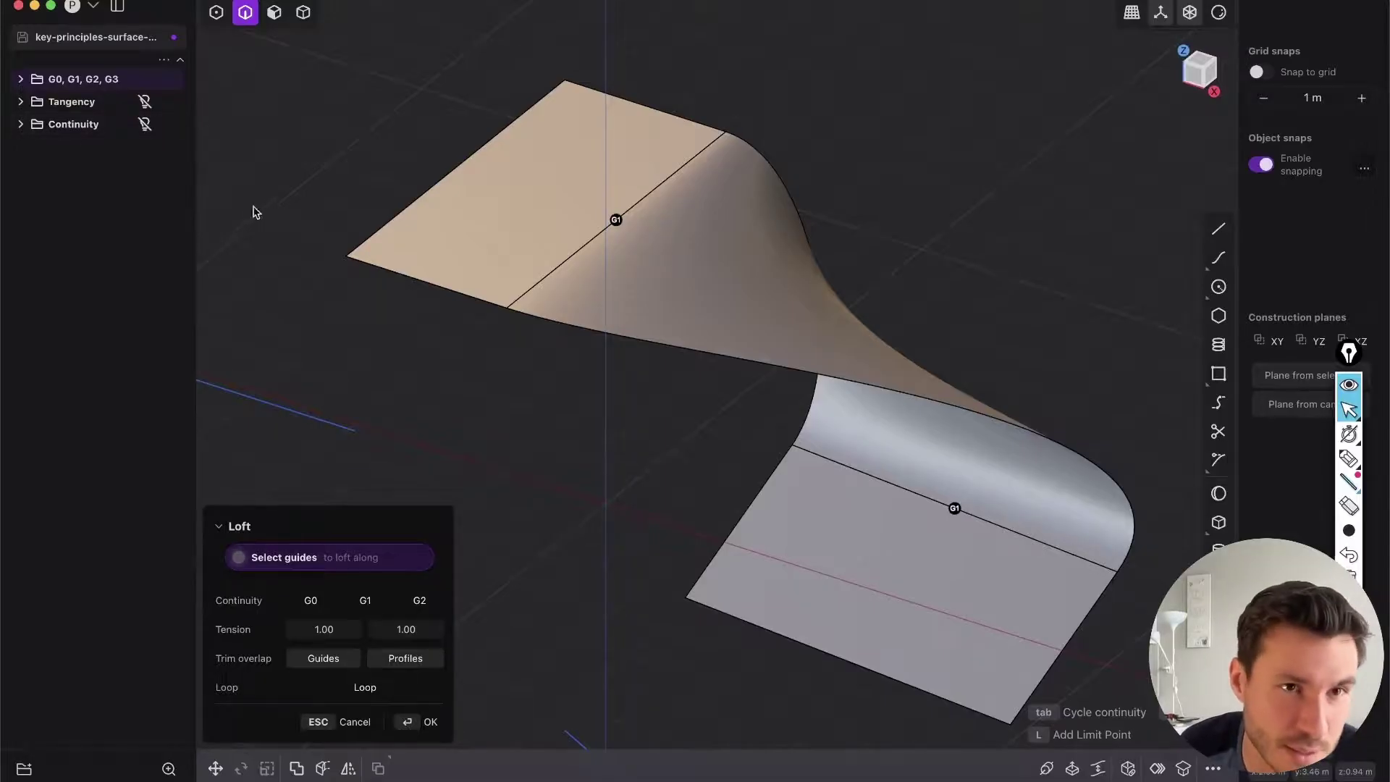
{"action": "scroll", "coordinate": [662, 275], "scroll_direction": "up", "scroll_amount": 3}
{"action": "middle_click_drag", "start_coordinate": [657, 286], "coordinate": [786, 296], "text": "shift"}
{"action": "right_click_drag", "start_coordinate": [788, 299], "coordinate": [656, 319]}
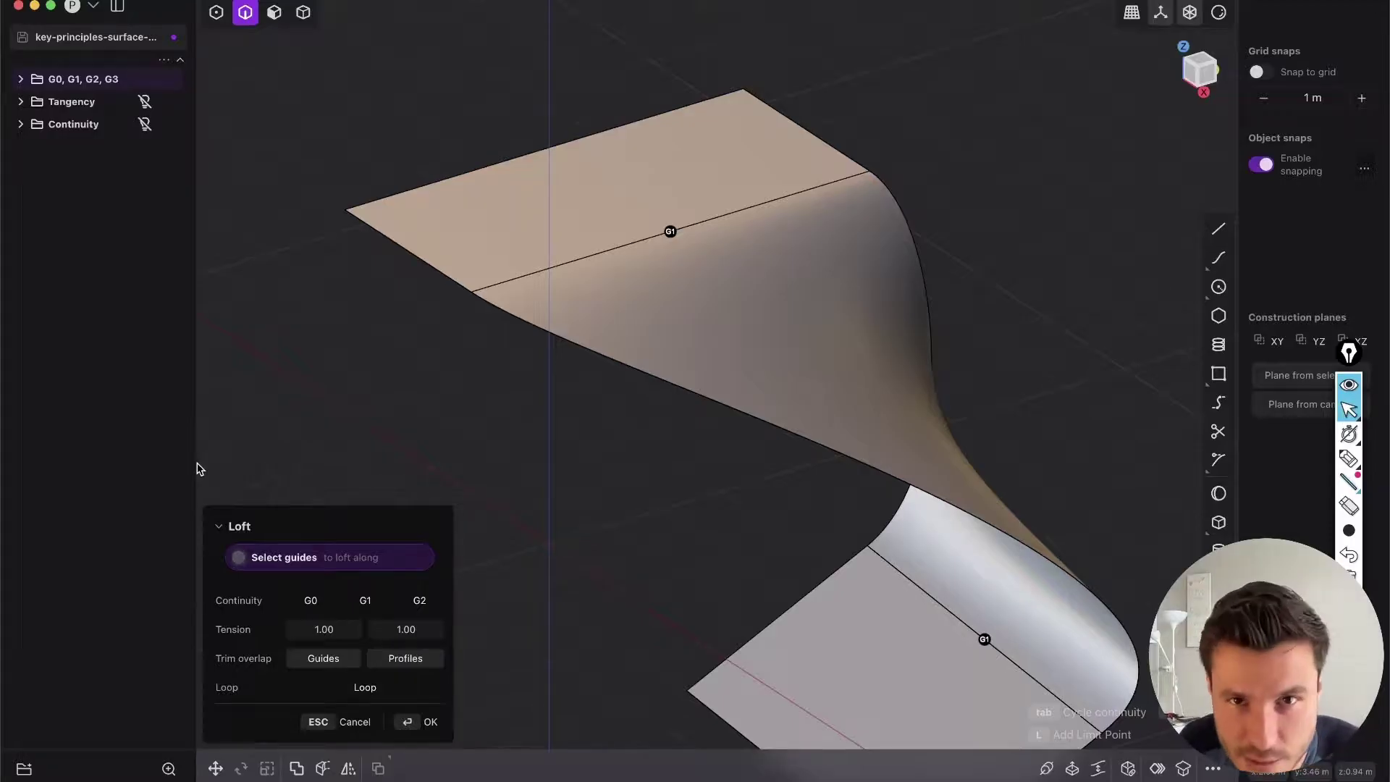
{"action": "key", "text": "Escape"}
Bridge the facing endpoints of the two blue lines with a curve using G2 curvature at both ends
{"action": "middle_click_drag", "start_coordinate": [753, 378], "coordinate": [585, 311]}
{"action": "key", "text": "1"}
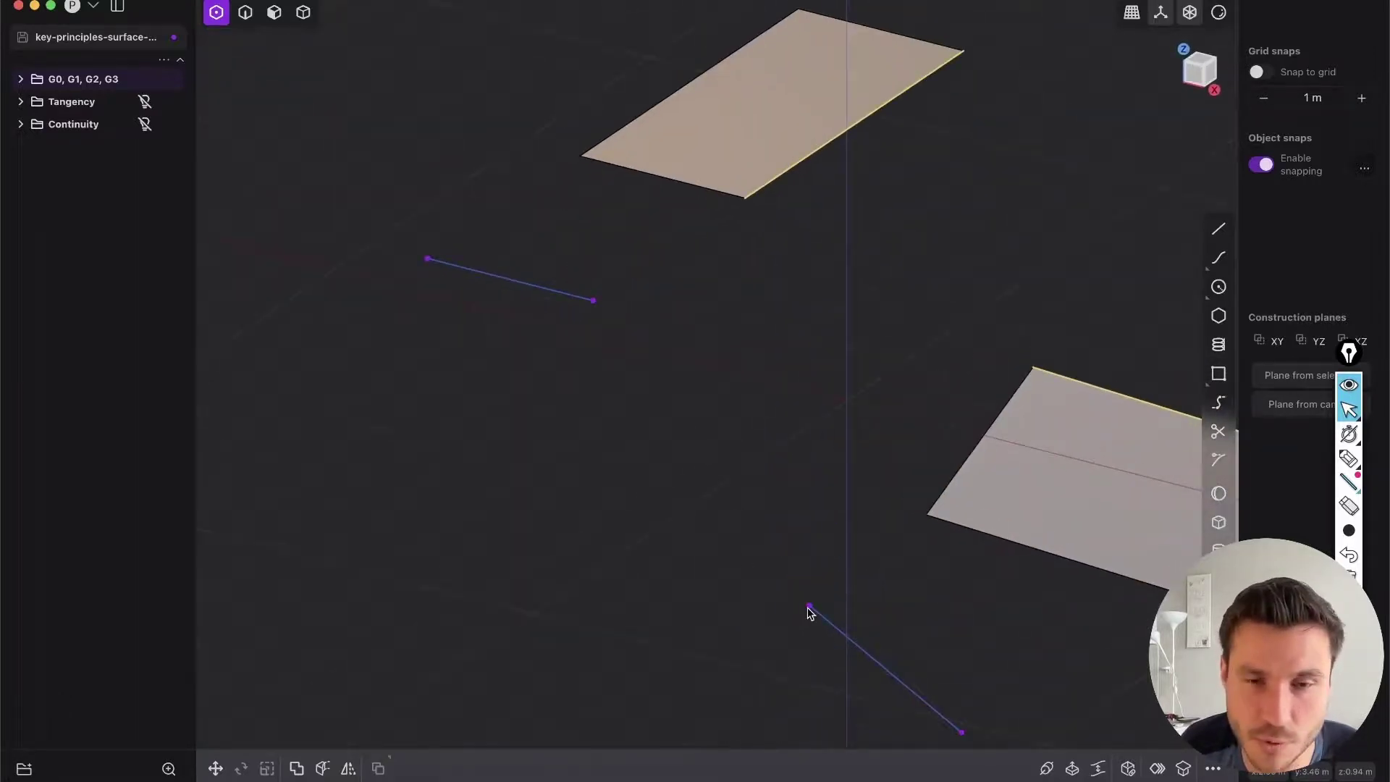
{"action": "middle_click_drag", "start_coordinate": [594, 380], "coordinate": [547, 286], "text": "shift"}
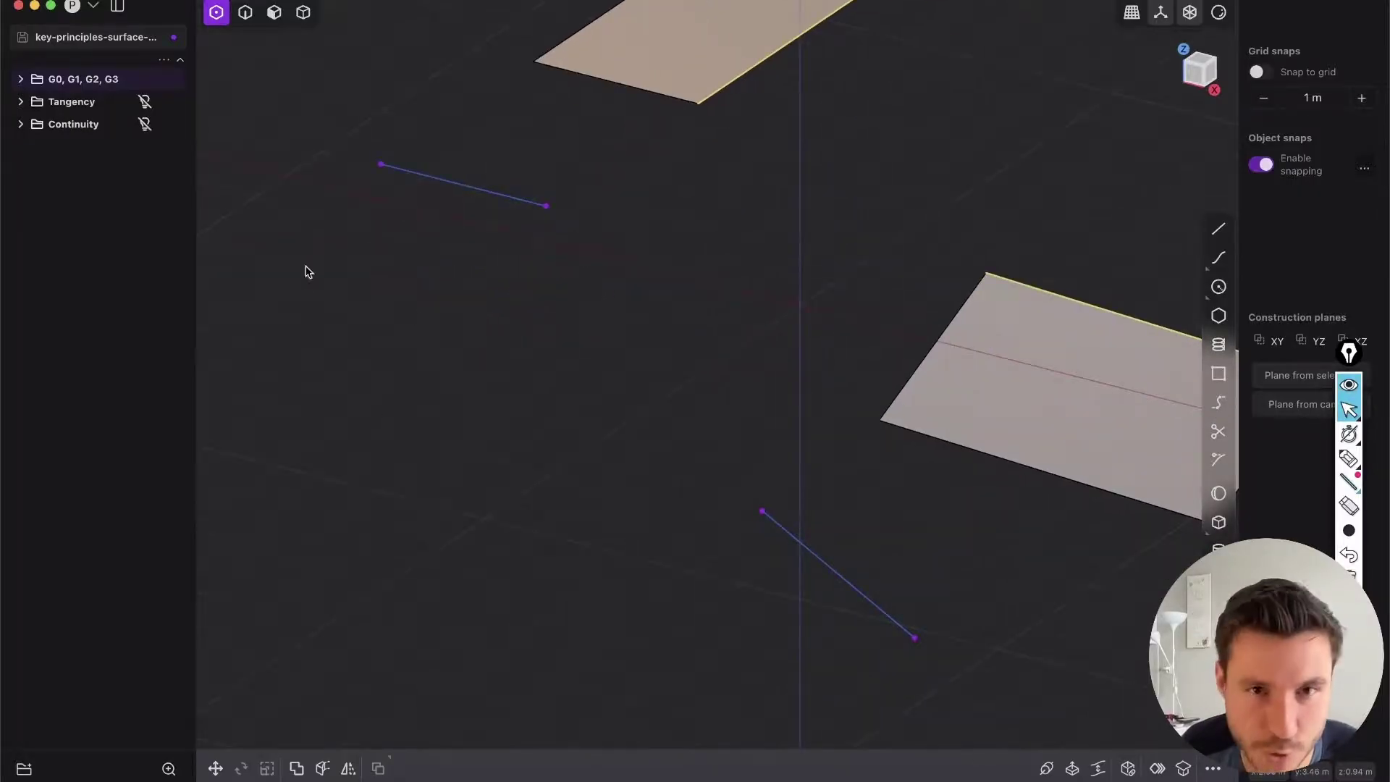
{"action": "middle_click_drag", "start_coordinate": [584, 295], "coordinate": [583, 339], "text": "shift"}
{"action": "left_click", "coordinate": [543, 245]}
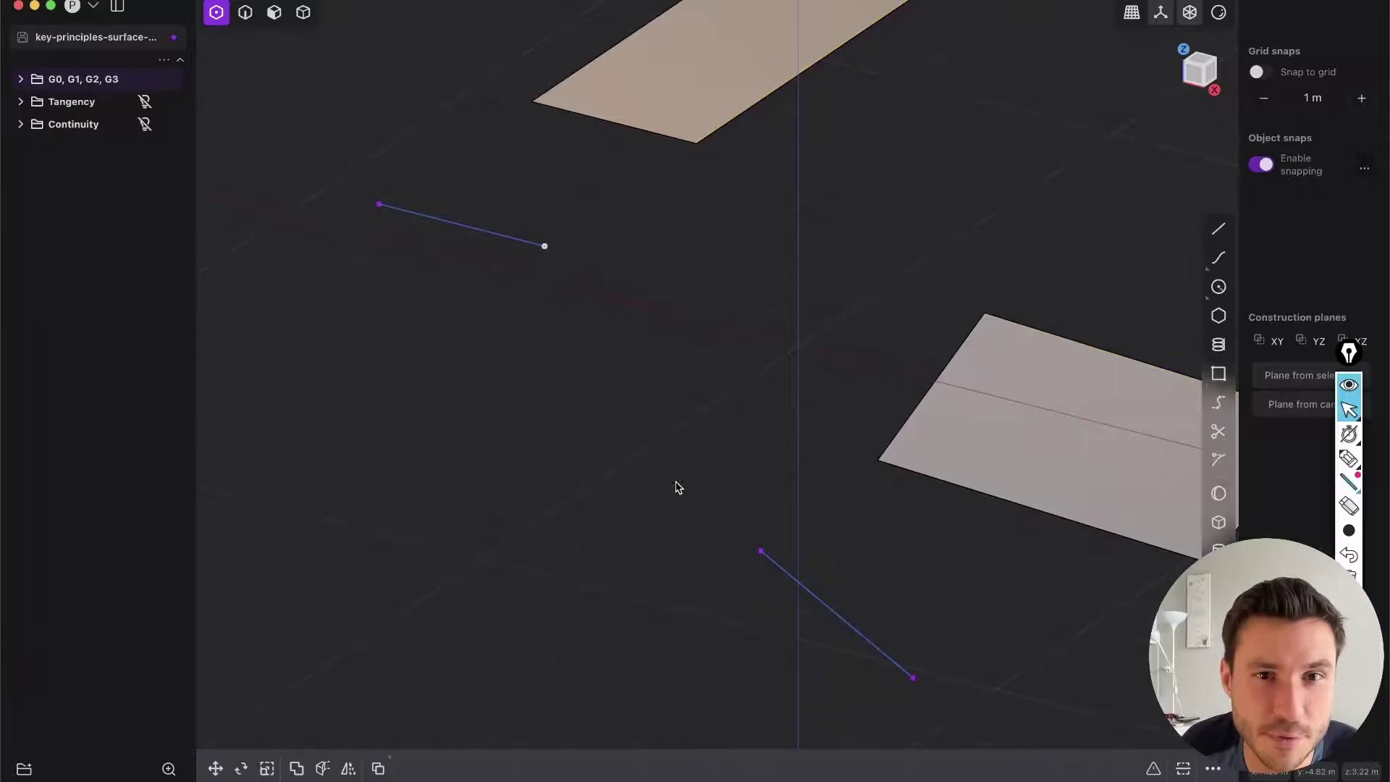
{"action": "left_click", "coordinate": [761, 551]}
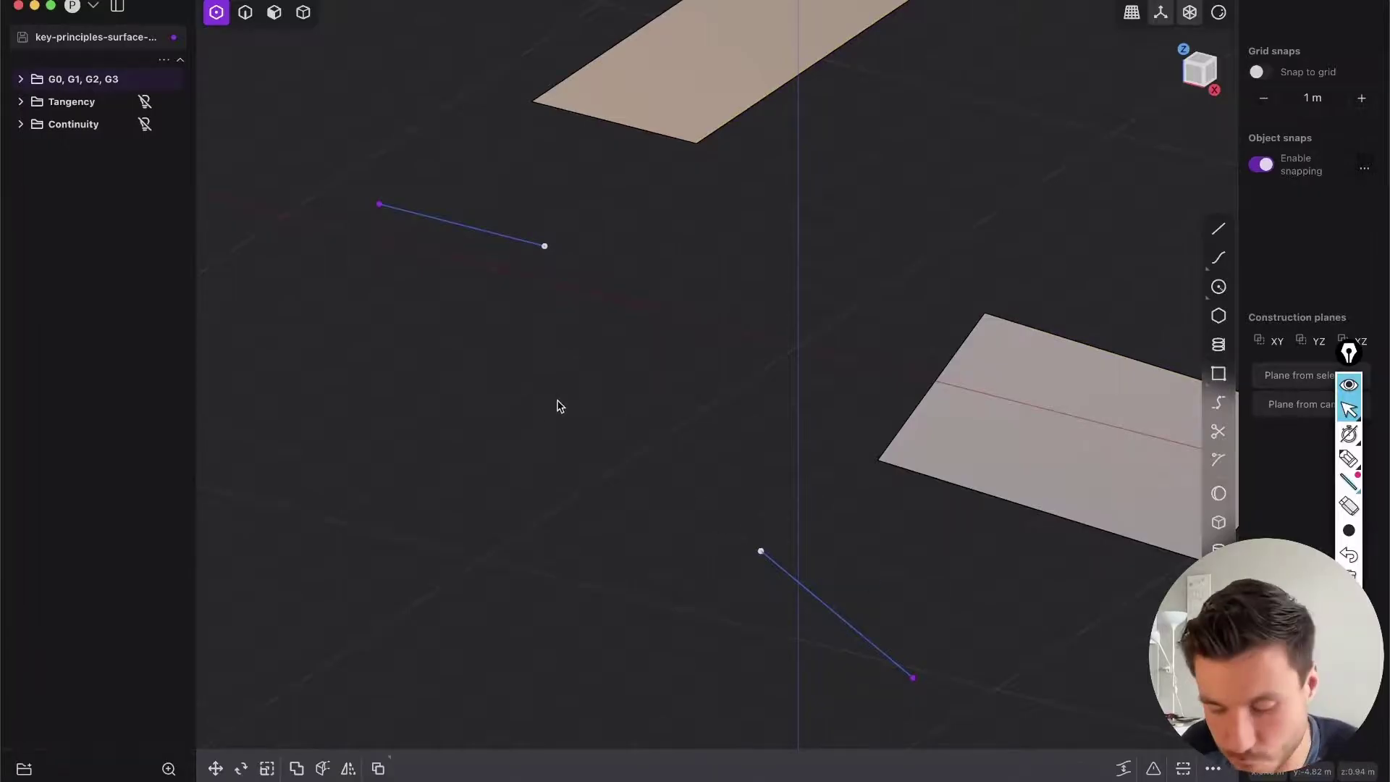
{"action": "key", "text": "l"}
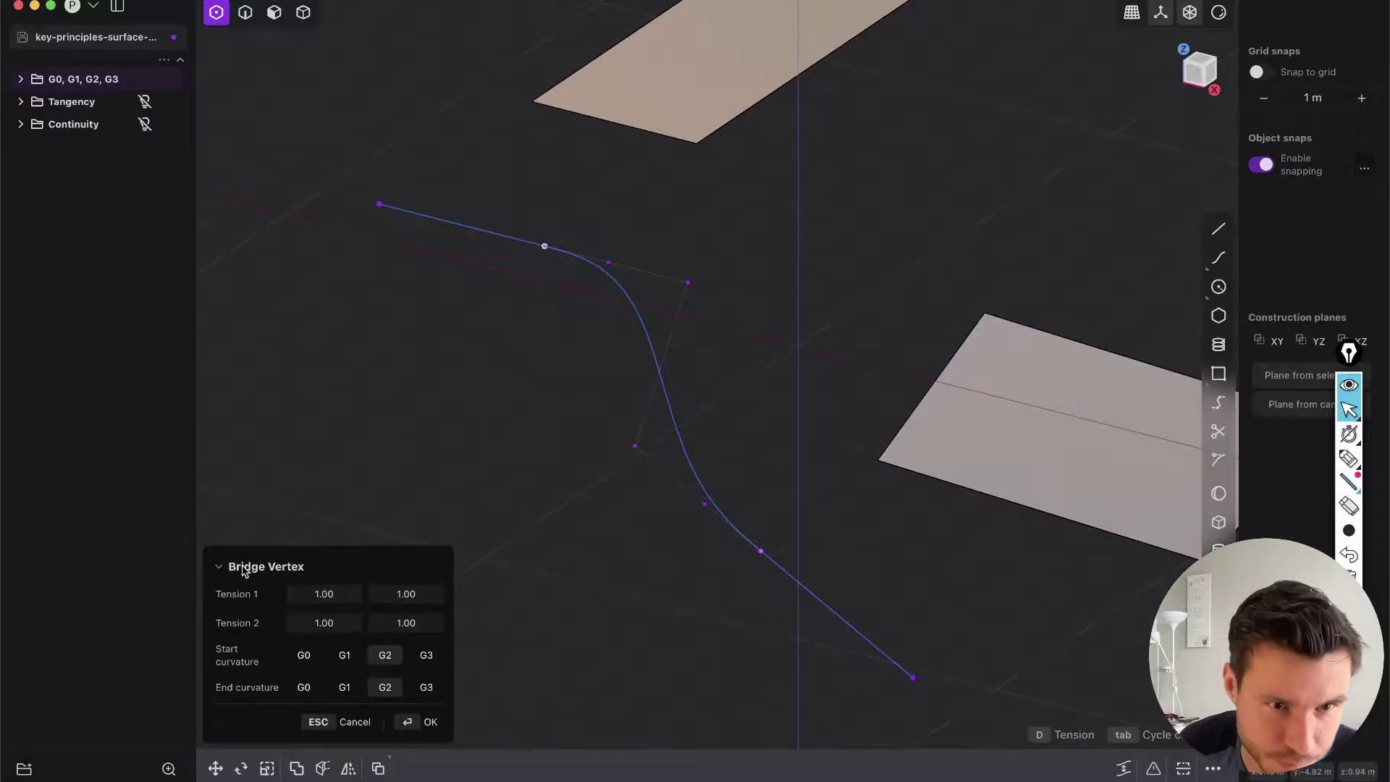
In front view, set the bridge curve's start and end curvature to G0 for inspection, then cancel the bridge
{"action": "middle_click_drag", "start_coordinate": [477, 255], "coordinate": [507, 258]}
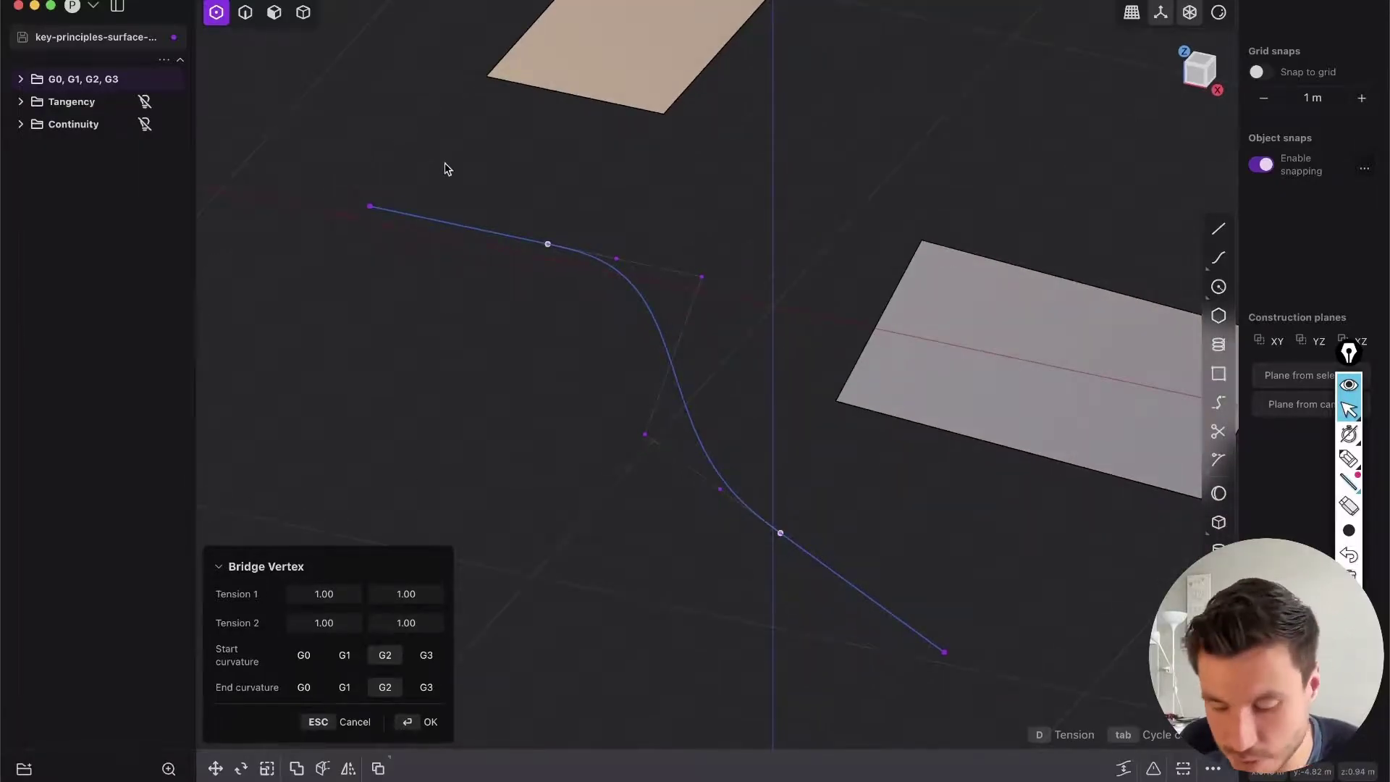
{"action": "middle_click_drag", "start_coordinate": [519, 362], "coordinate": [603, 326]}
{"action": "scroll", "coordinate": [655, 335], "scroll_direction": "up", "scroll_amount": 3}
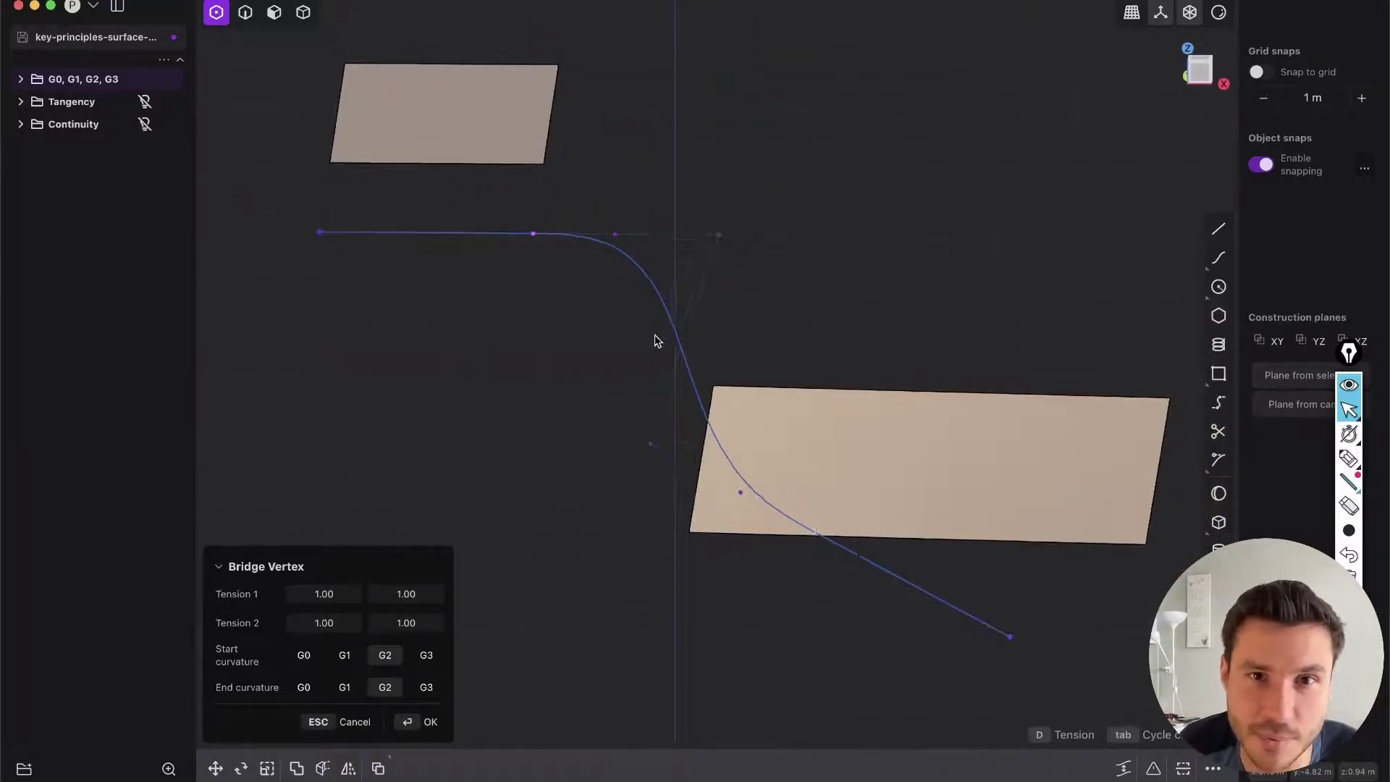
{"action": "left_click", "coordinate": [1205, 85]}
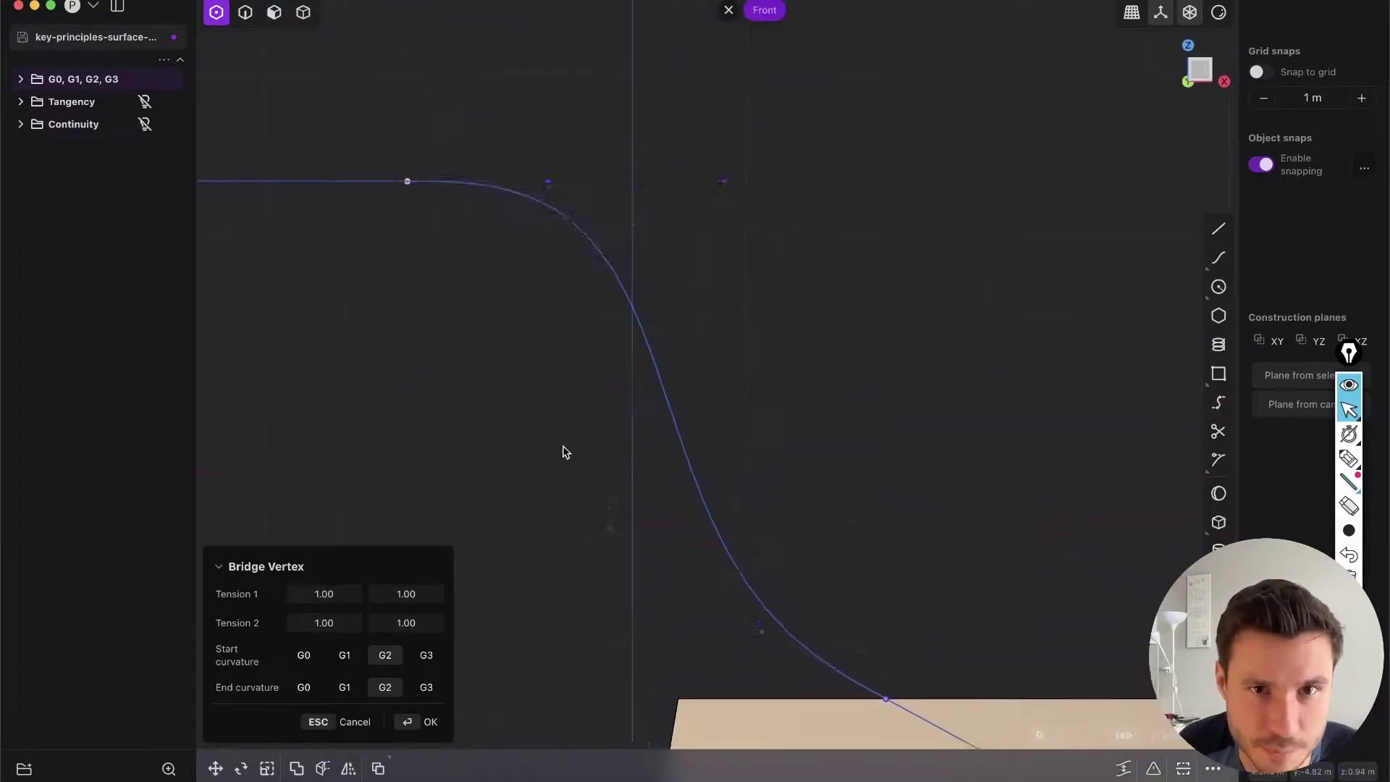
{"action": "left_click", "coordinate": [305, 657]}
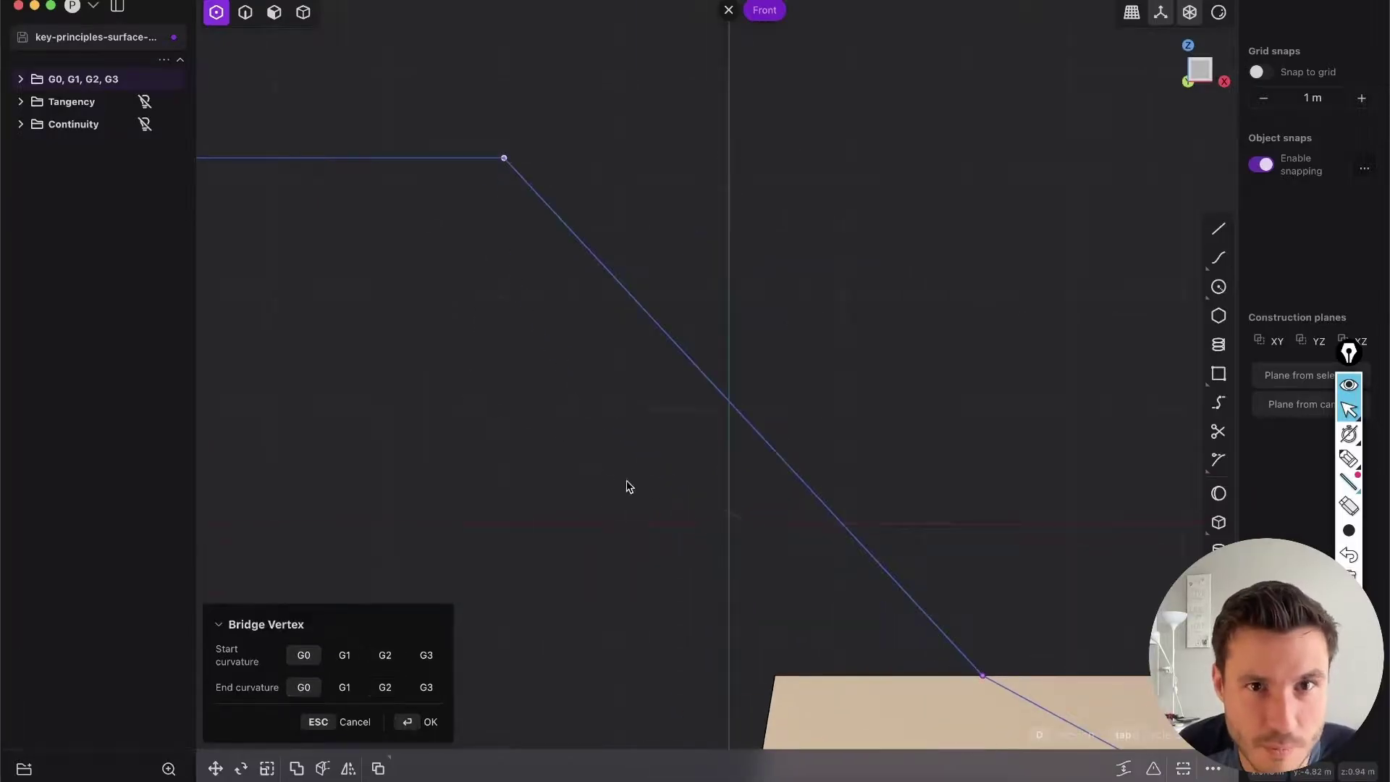
{"action": "scroll", "coordinate": [579, 325], "scroll_direction": "down", "scroll_amount": 2}
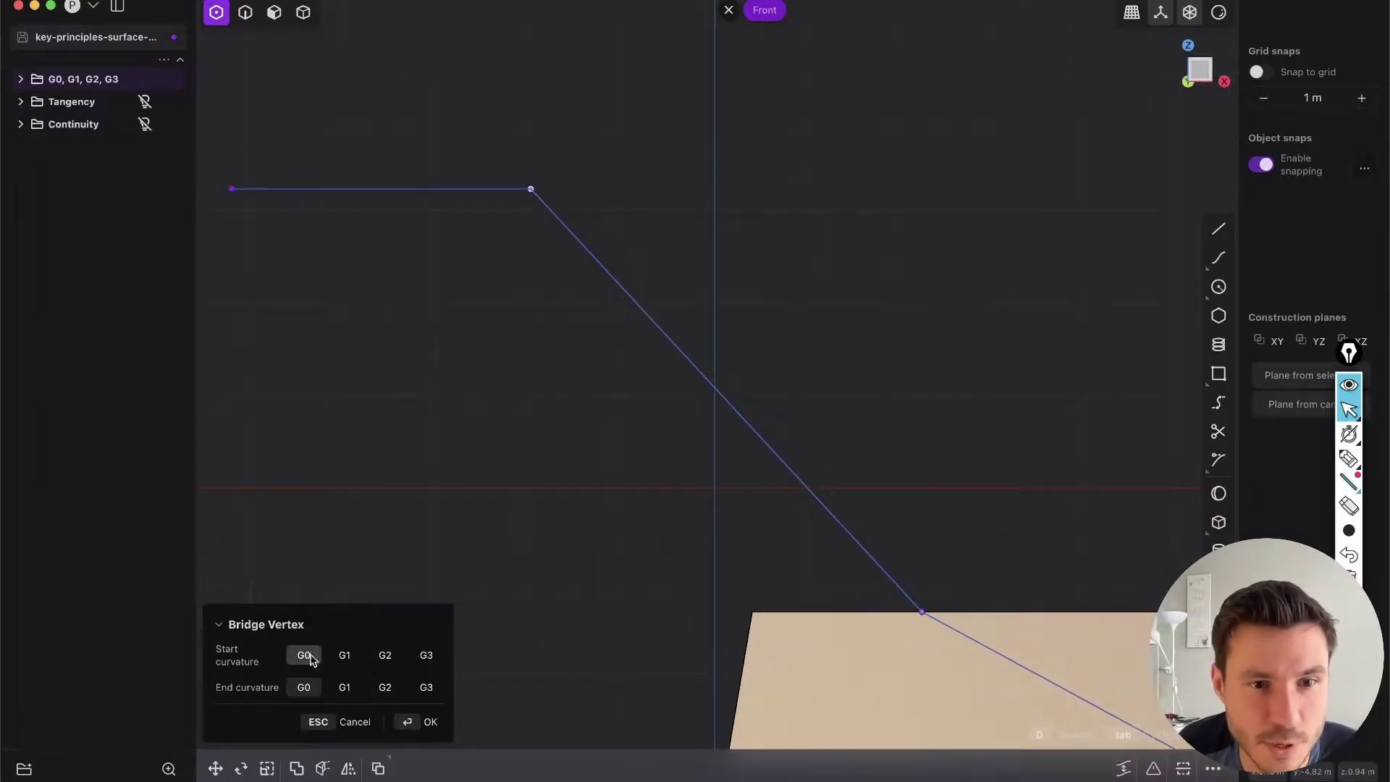
{"action": "scroll", "coordinate": [558, 292], "scroll_direction": "down", "scroll_amount": 2}
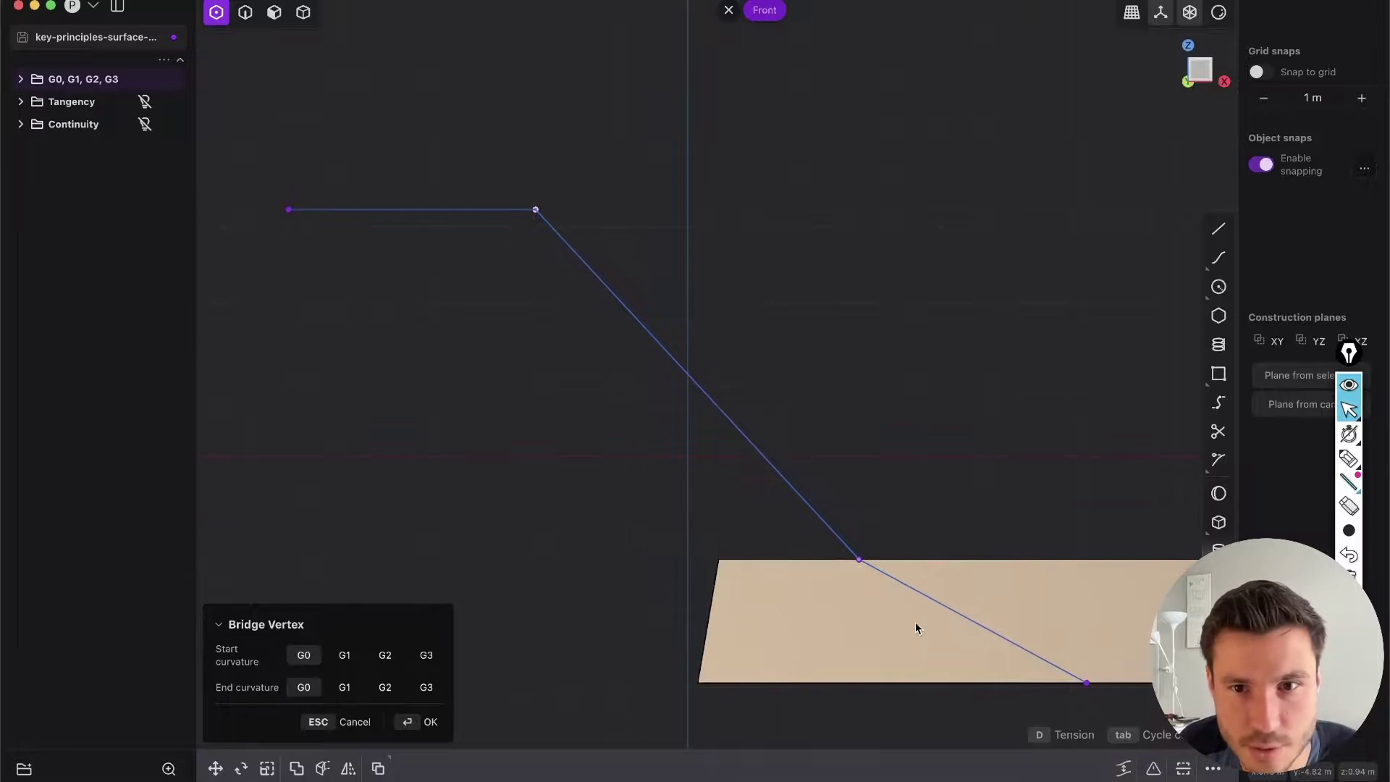
{"action": "key", "text": "Escape"}
Hide both flat sheets so only the two lines remain, and look at them from the front
{"action": "key", "text": "Tab"}
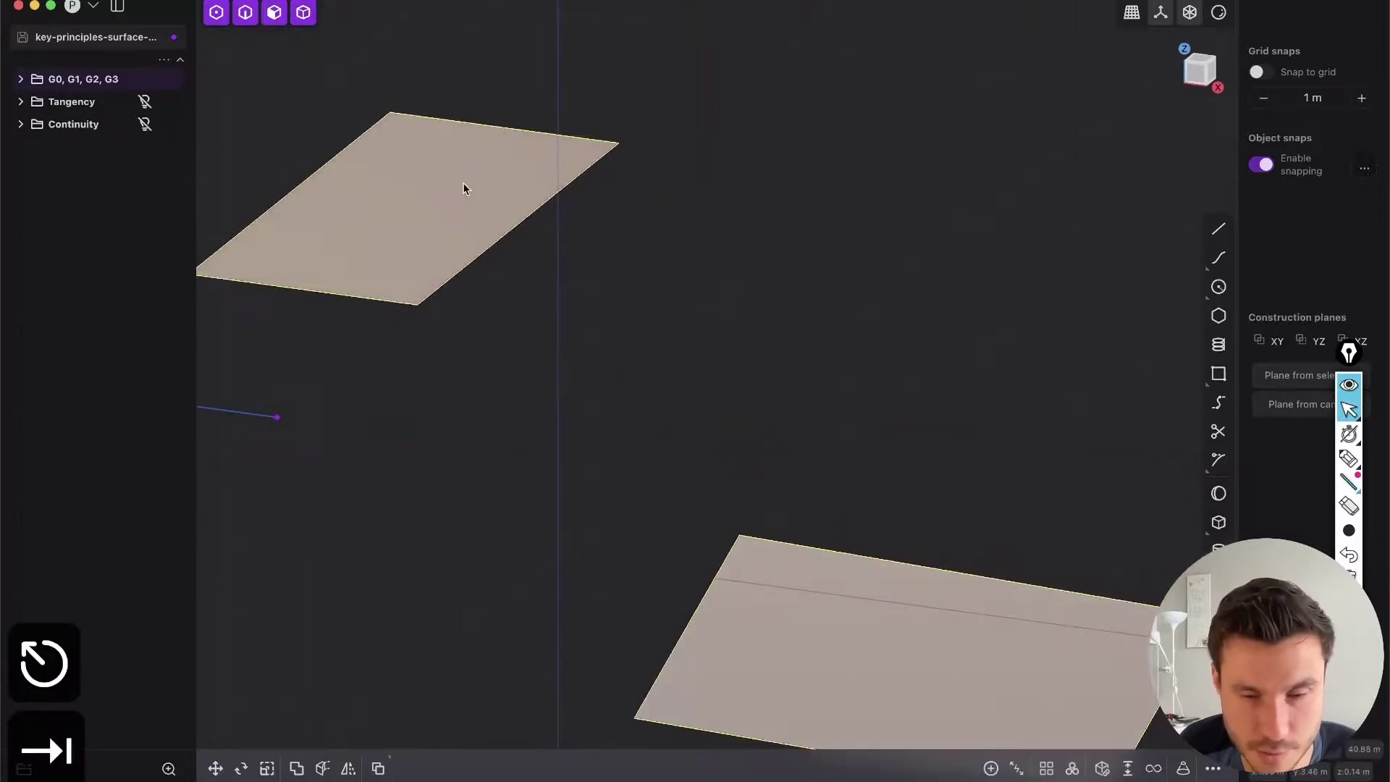
{"action": "key", "text": "h"}
{"action": "left_click", "coordinate": [1203, 82]}
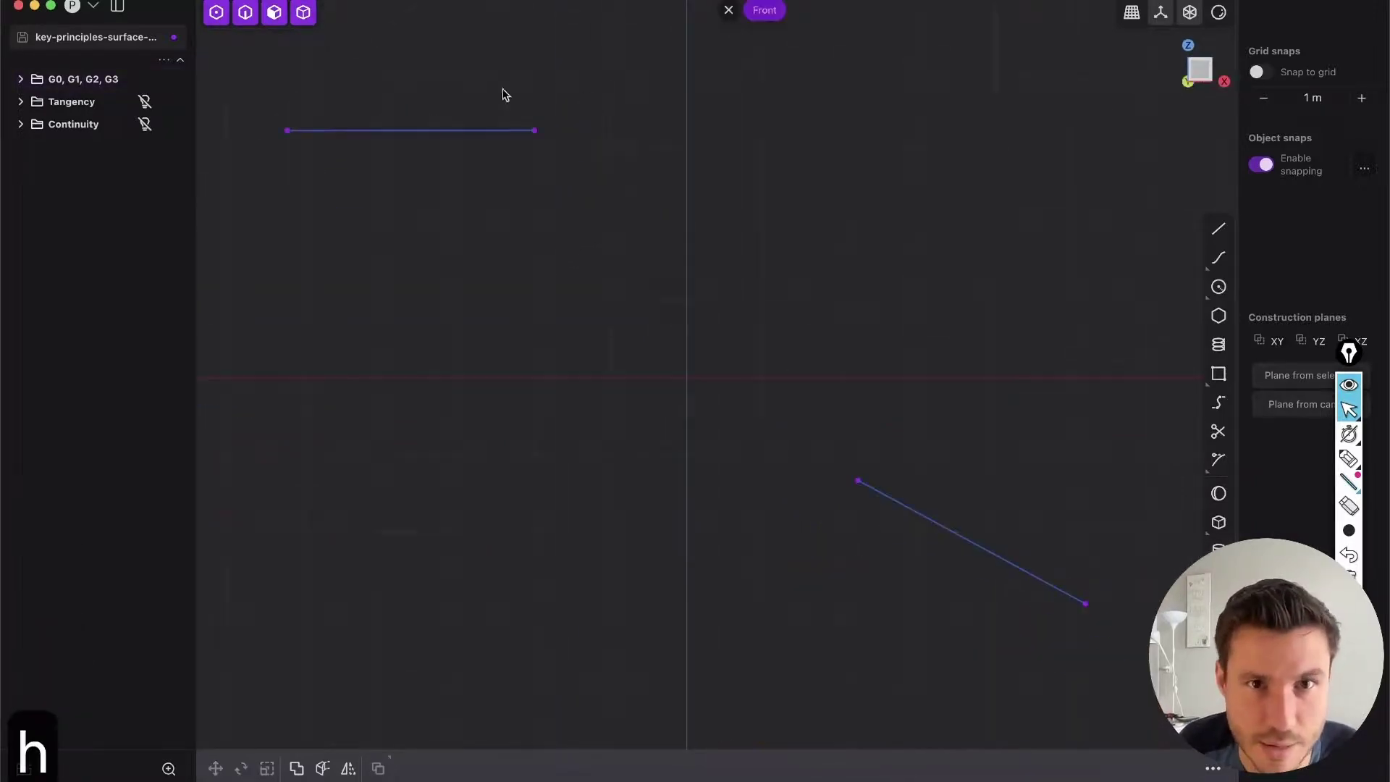
Bridge the facing endpoints of the two lines with start and end curvature set to G1
{"action": "left_click_drag", "start_coordinate": [506, 93], "coordinate": [880, 610]}
{"action": "key", "text": "l"}
{"action": "left_click", "coordinate": [344, 655]}
{"action": "left_click", "coordinate": [345, 687]}
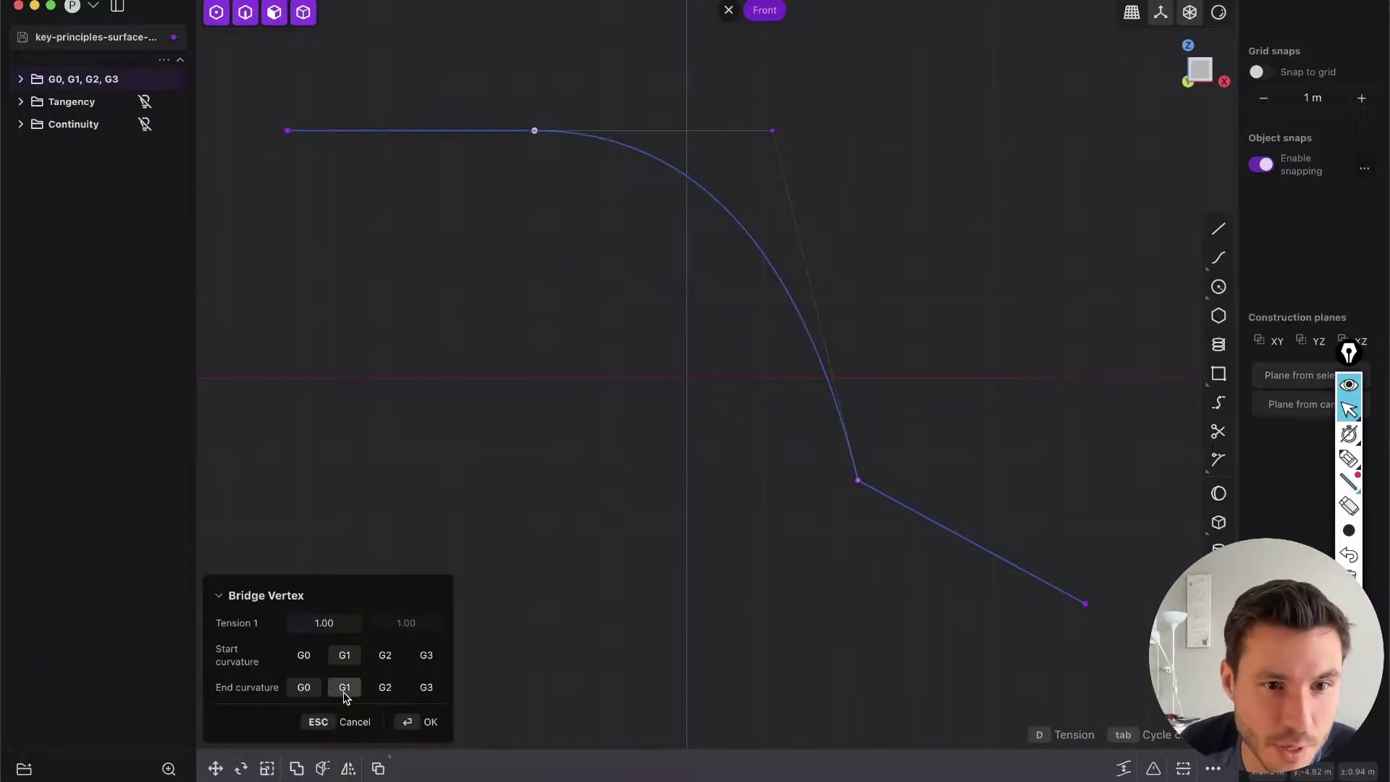
{"action": "scroll", "coordinate": [589, 307], "scroll_direction": "up", "scroll_amount": 5}
{"action": "middle_click_drag", "start_coordinate": [592, 303], "coordinate": [675, 313], "text": "shift"}
{"action": "scroll", "coordinate": [614, 382], "scroll_direction": "down", "scroll_amount": 2}
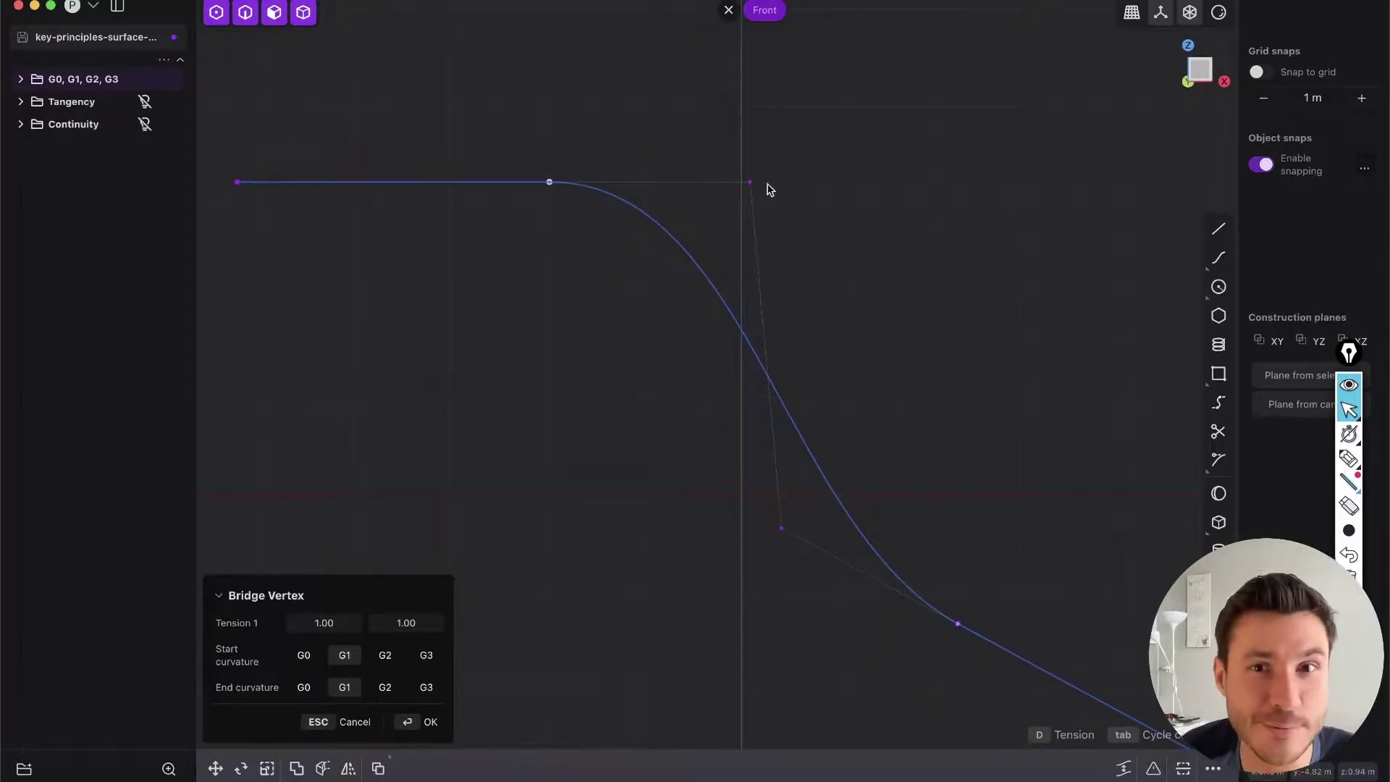
{"action": "scroll", "coordinate": [713, 435], "scroll_direction": "right", "scroll_amount": 1}
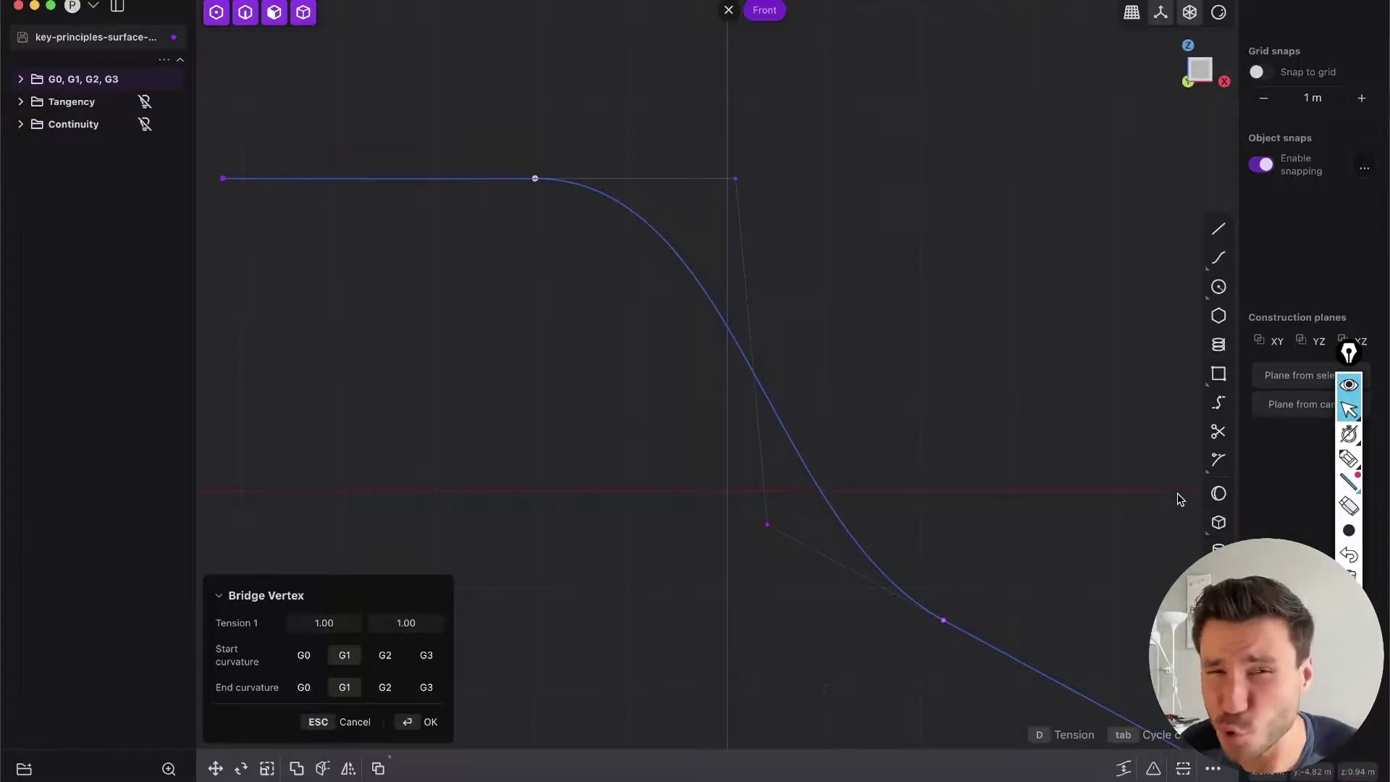
Mark the two points where the bridge curve meets the lines with the annotation pen, then clear the marks
{"action": "left_click", "coordinate": [1341, 466]}
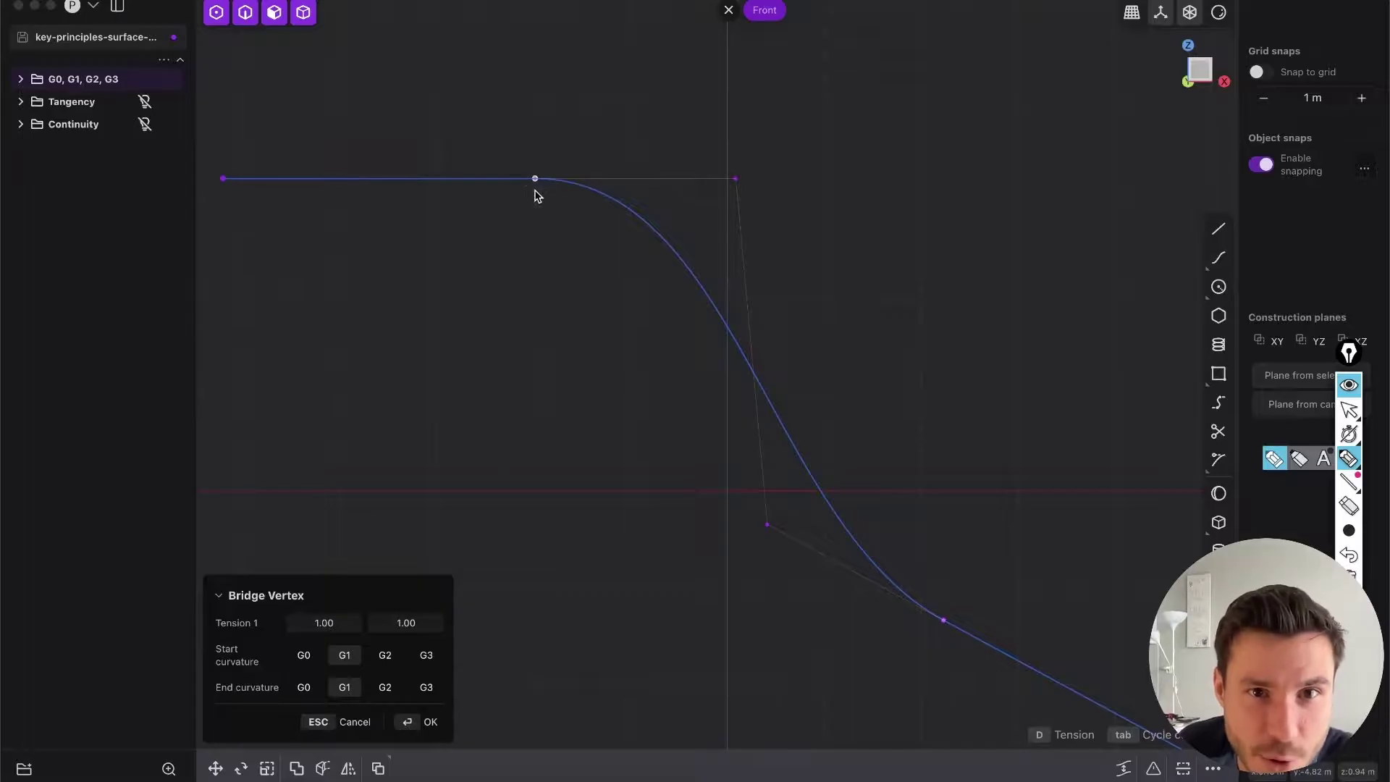
{"action": "left_click_drag", "start_coordinate": [535, 191], "coordinate": [522, 223]}
{"action": "left_click_drag", "start_coordinate": [957, 600], "coordinate": [923, 641]}
{"action": "left_click_drag", "start_coordinate": [547, 155], "coordinate": [522, 222]}
{"action": "mouse_move", "coordinate": [626, 119]}
{"action": "left_mouse_down"}
{"action": "mouse_move", "coordinate": [925, 323]}
{"action": "mouse_move", "coordinate": [1042, 496]}
{"action": "mouse_move", "coordinate": [990, 546]}
{"action": "left_mouse_up"}
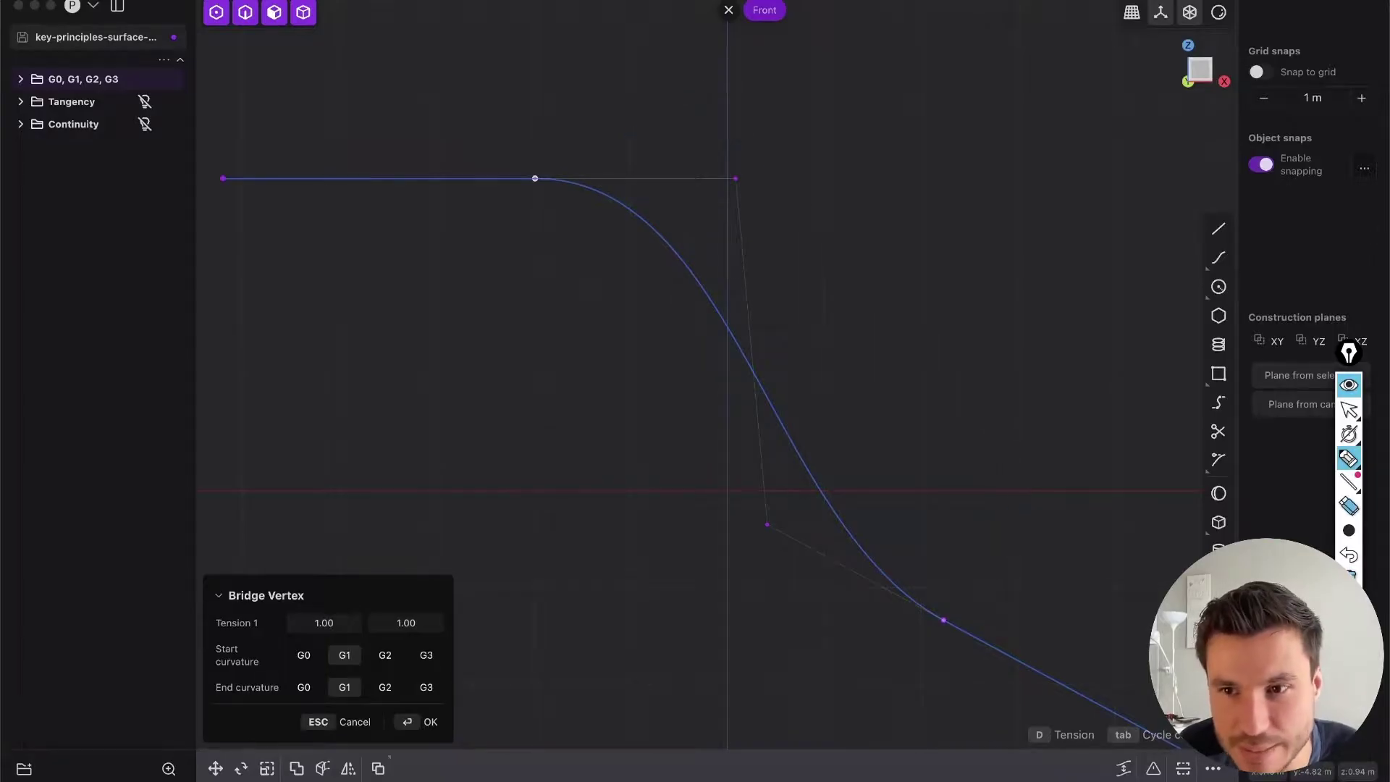
Circle the upper control point and sketch a dashed extension of the upper line with arrows to illustrate the shared tangent direction
{"action": "left_click_drag", "start_coordinate": [748, 175], "coordinate": [750, 182]}
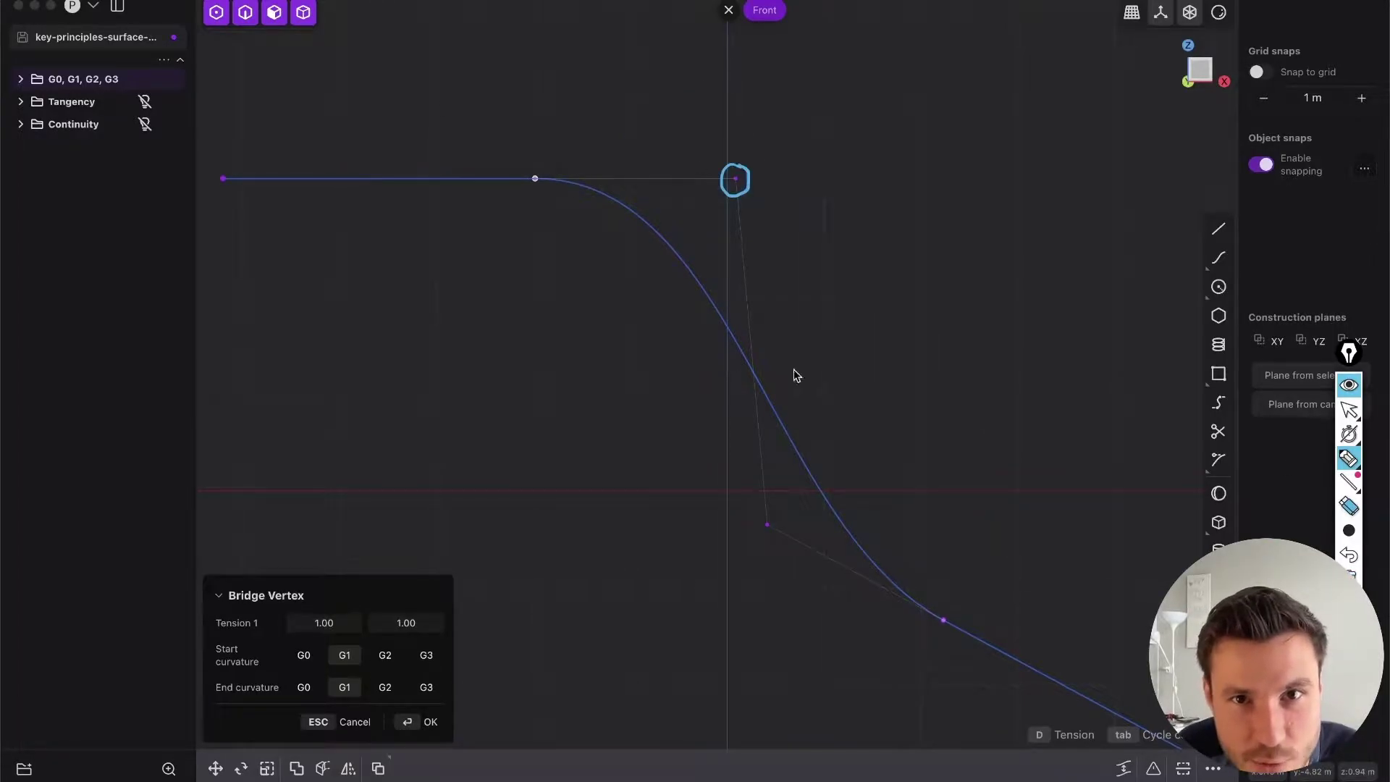
{"action": "left_click_drag", "start_coordinate": [233, 179], "coordinate": [666, 180]}
{"action": "left_click_drag", "start_coordinate": [680, 181], "coordinate": [715, 184]}
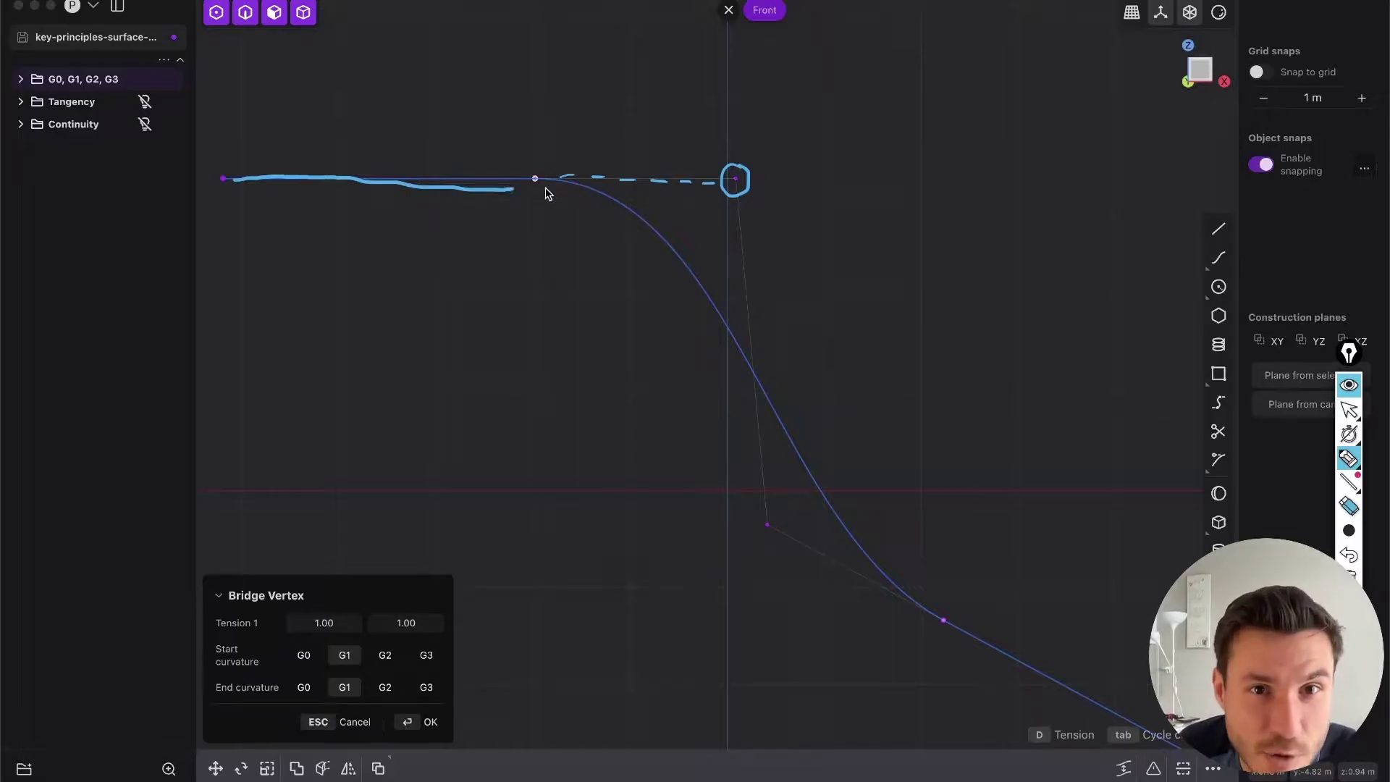
{"action": "left_click_drag", "start_coordinate": [545, 186], "coordinate": [695, 204]}
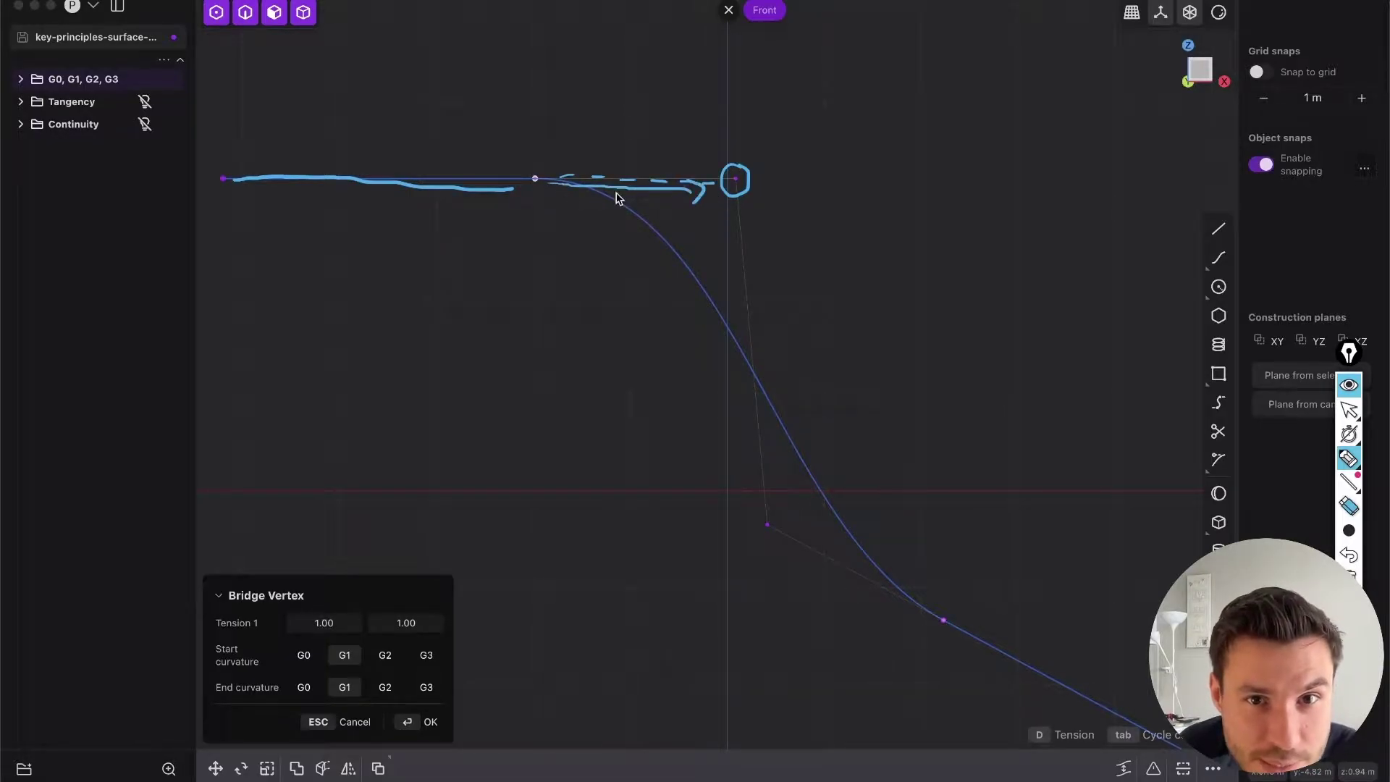
{"action": "left_click_drag", "start_coordinate": [548, 161], "coordinate": [571, 161]}
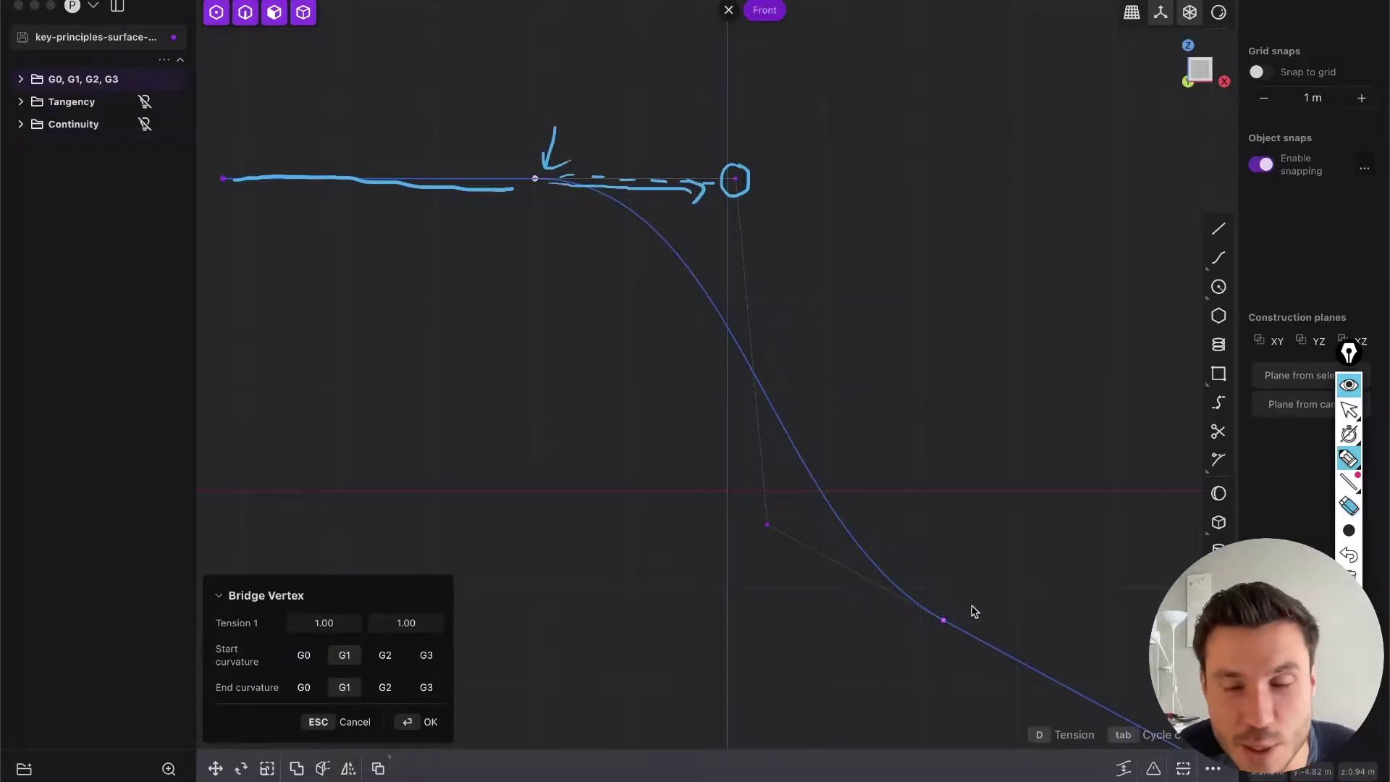
Sketch the lower line's extension through its circled control point with the annotation pen, adding yellow arrows comparing directions at the joint
{"action": "left_click_drag", "start_coordinate": [941, 646], "coordinate": [1059, 709]}
{"action": "mouse_move", "coordinate": [764, 537]}
{"action": "left_mouse_down"}
{"action": "mouse_move", "coordinate": [779, 521]}
{"action": "mouse_move", "coordinate": [762, 534]}
{"action": "mouse_move", "coordinate": [920, 638]}
{"action": "mouse_move", "coordinate": [875, 584]}
{"action": "mouse_move", "coordinate": [785, 530]}
{"action": "left_mouse_up"}
{"action": "left_click", "coordinate": [753, 551]}
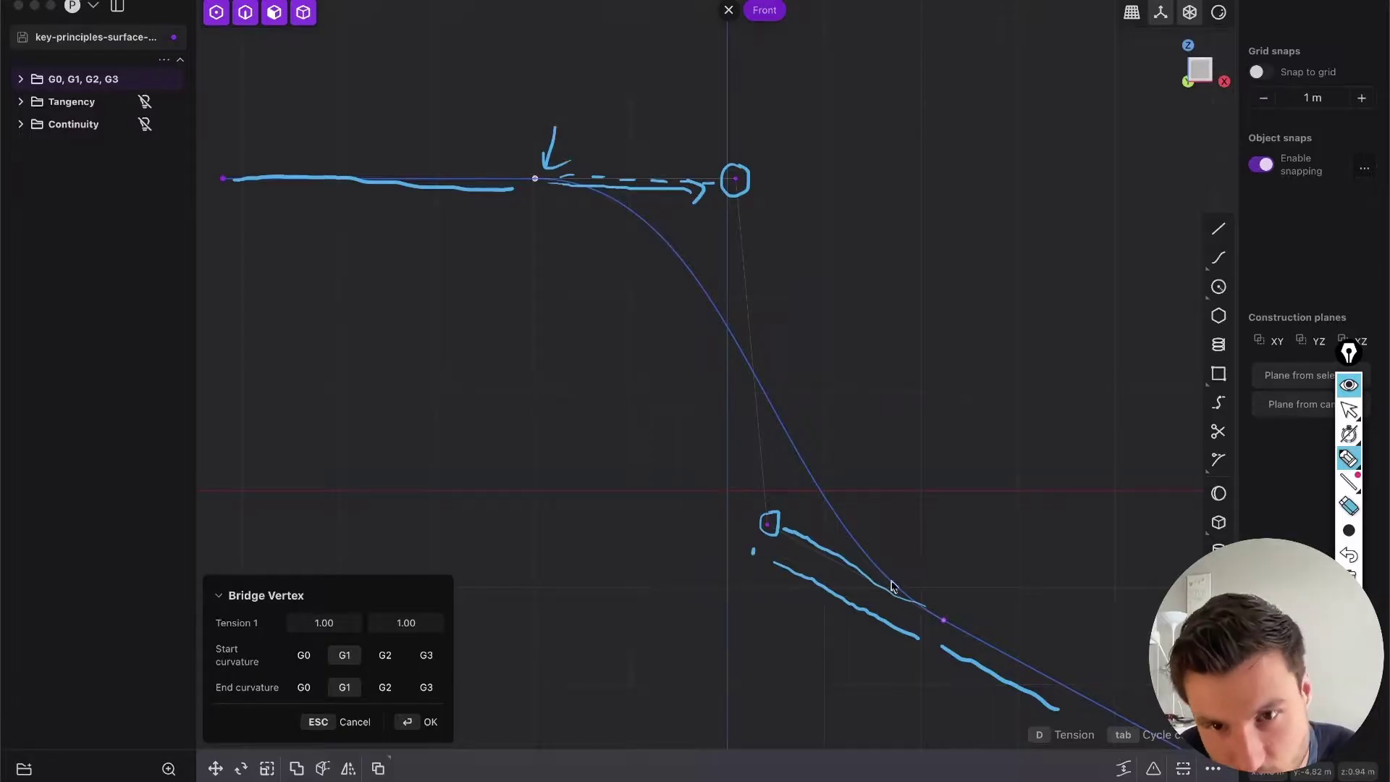
{"action": "mouse_move", "coordinate": [879, 700]}
{"action": "left_mouse_down"}
{"action": "mouse_move", "coordinate": [941, 630]}
{"action": "mouse_move", "coordinate": [875, 487]}
{"action": "mouse_move", "coordinate": [914, 510]}
{"action": "left_mouse_up"}
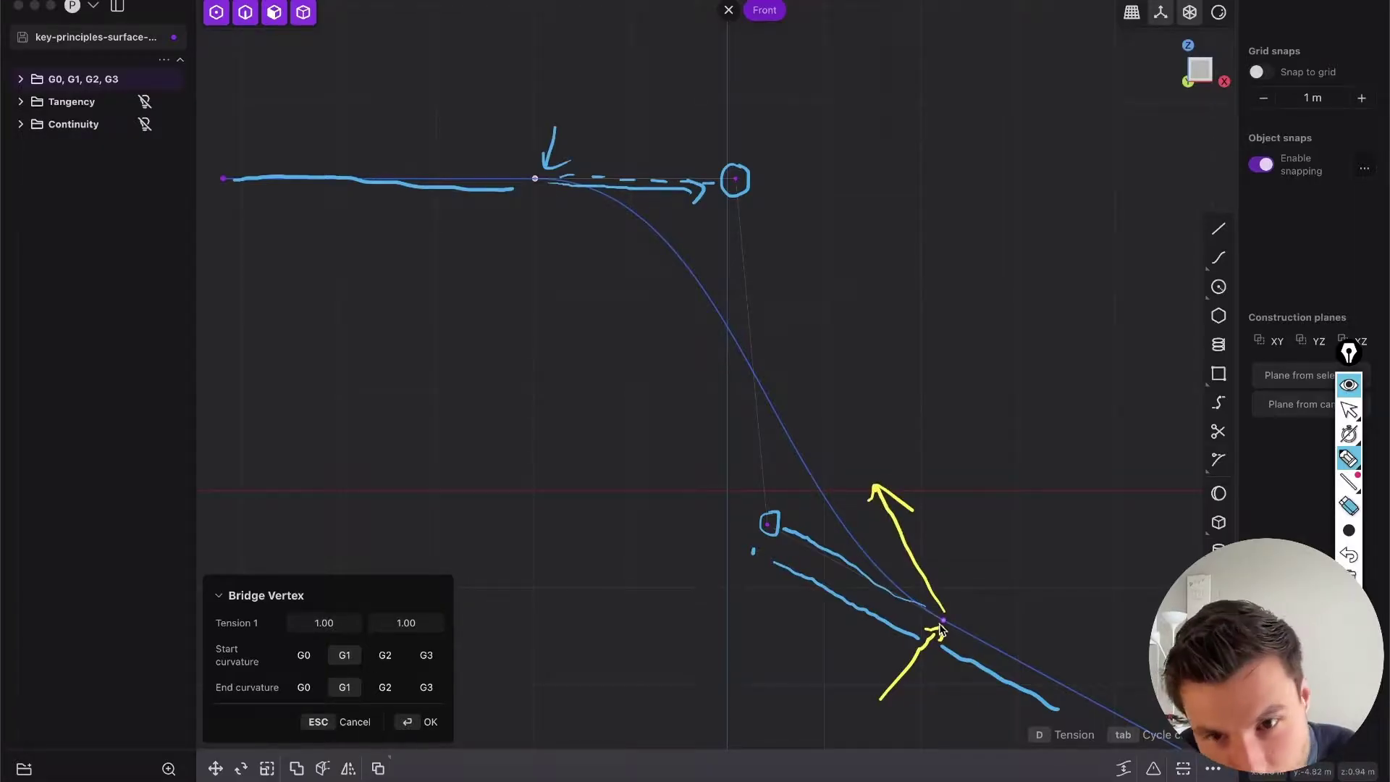
{"action": "mouse_move", "coordinate": [943, 624]}
{"action": "left_mouse_down"}
{"action": "mouse_move", "coordinate": [858, 540]}
{"action": "mouse_move", "coordinate": [863, 575]}
{"action": "mouse_move", "coordinate": [840, 577]}
{"action": "left_mouse_up"}
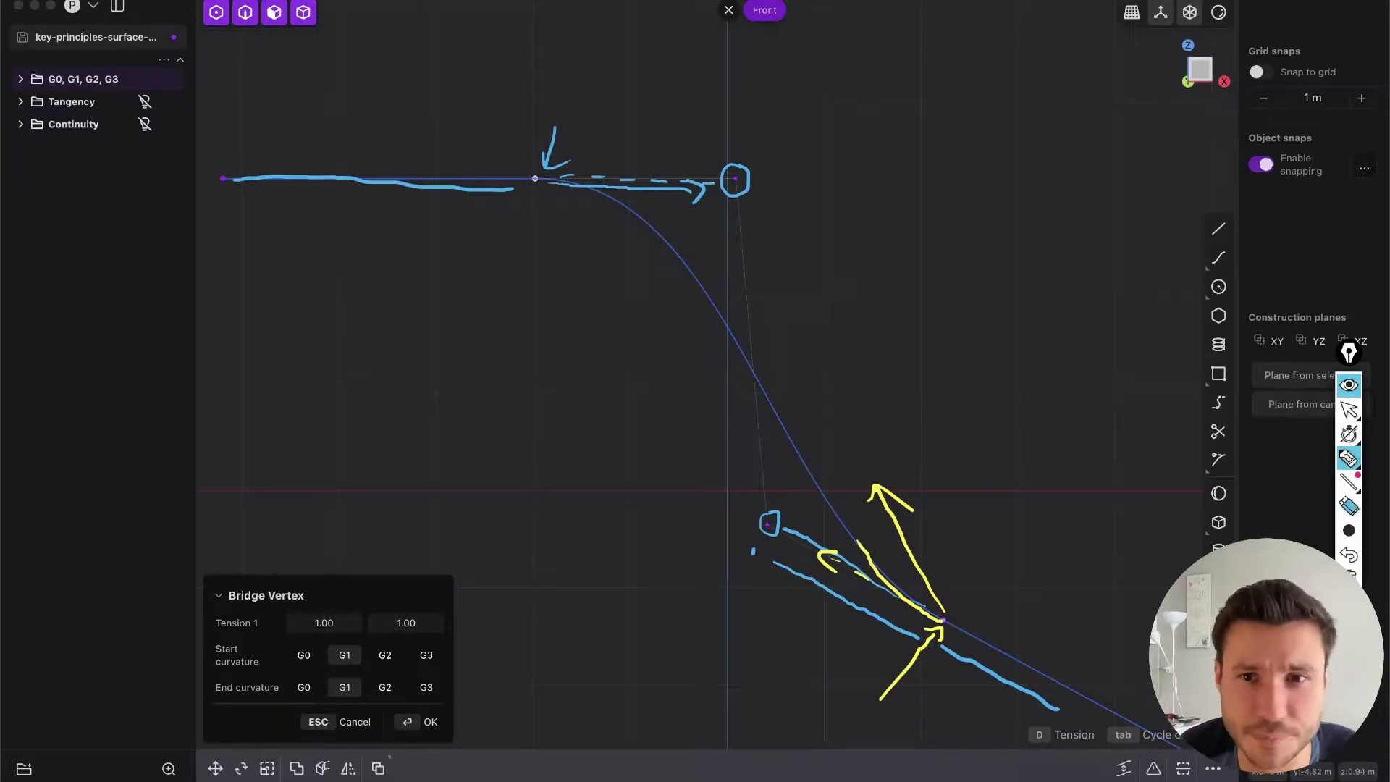
Clear all pen annotations and cancel the G1 bridge between the two lines
{"action": "left_click", "coordinate": [1351, 507]}
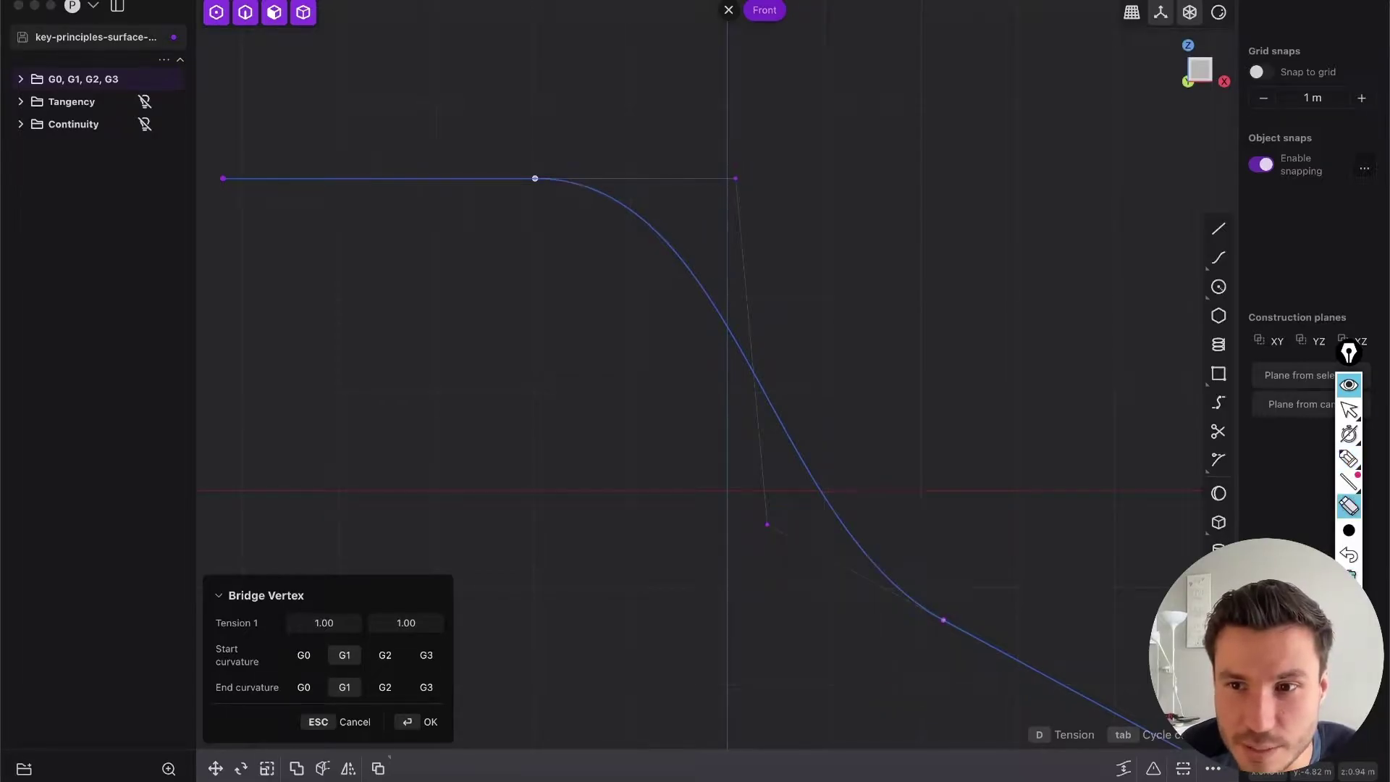
{"action": "left_click", "coordinate": [1349, 409]}
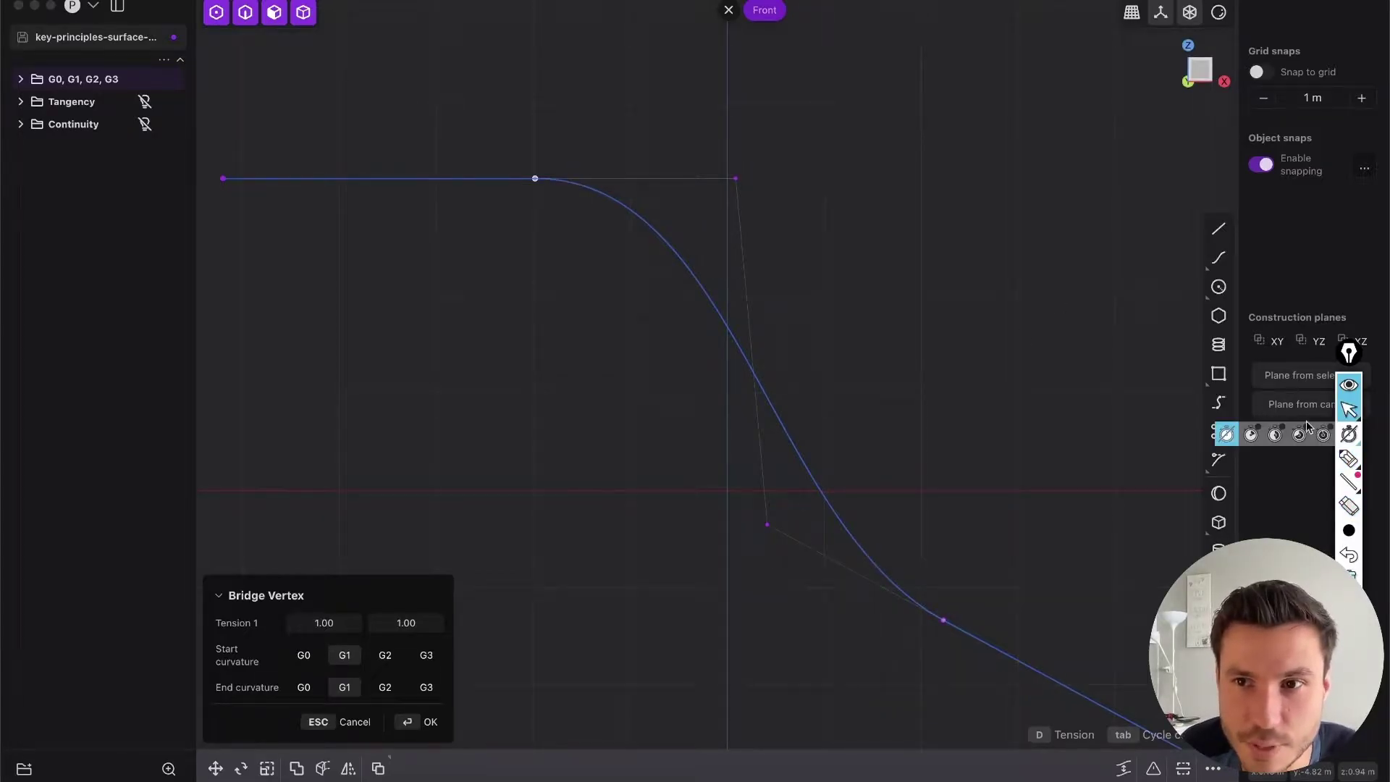
{"action": "key", "text": "Escape"}
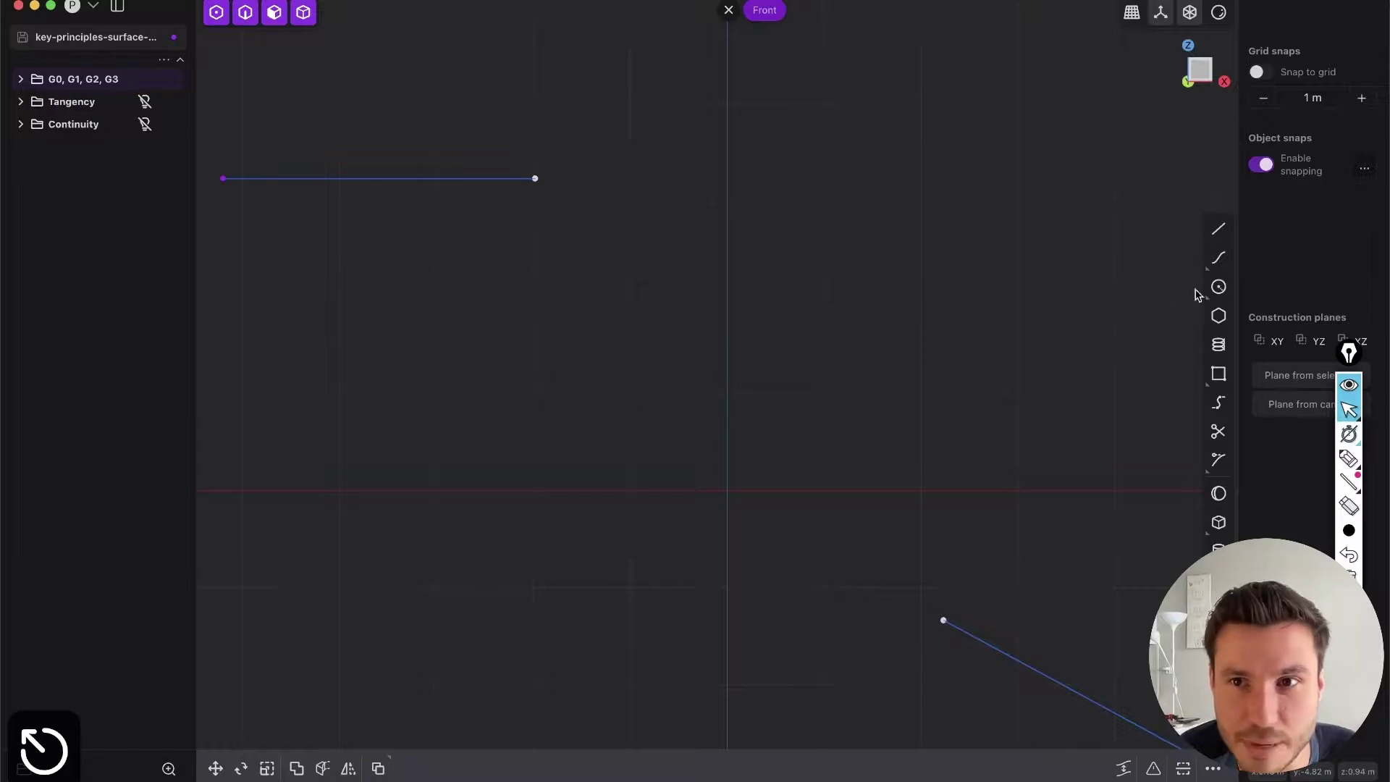
Draw a three-point control point curve from the upper line's inner endpoint, placing its middle control point along that line's tangent extension
{"action": "left_click", "coordinate": [1218, 258]}
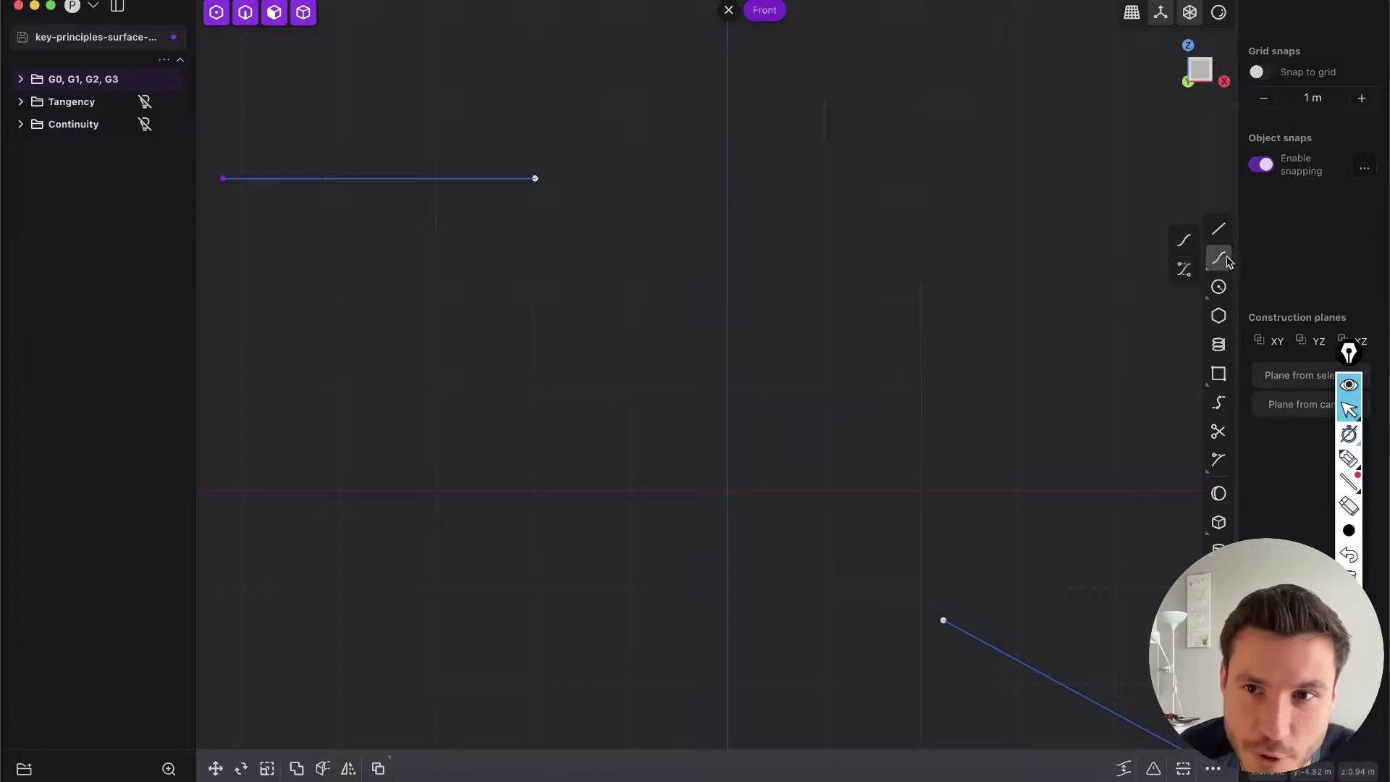
{"action": "left_click", "coordinate": [1184, 272]}
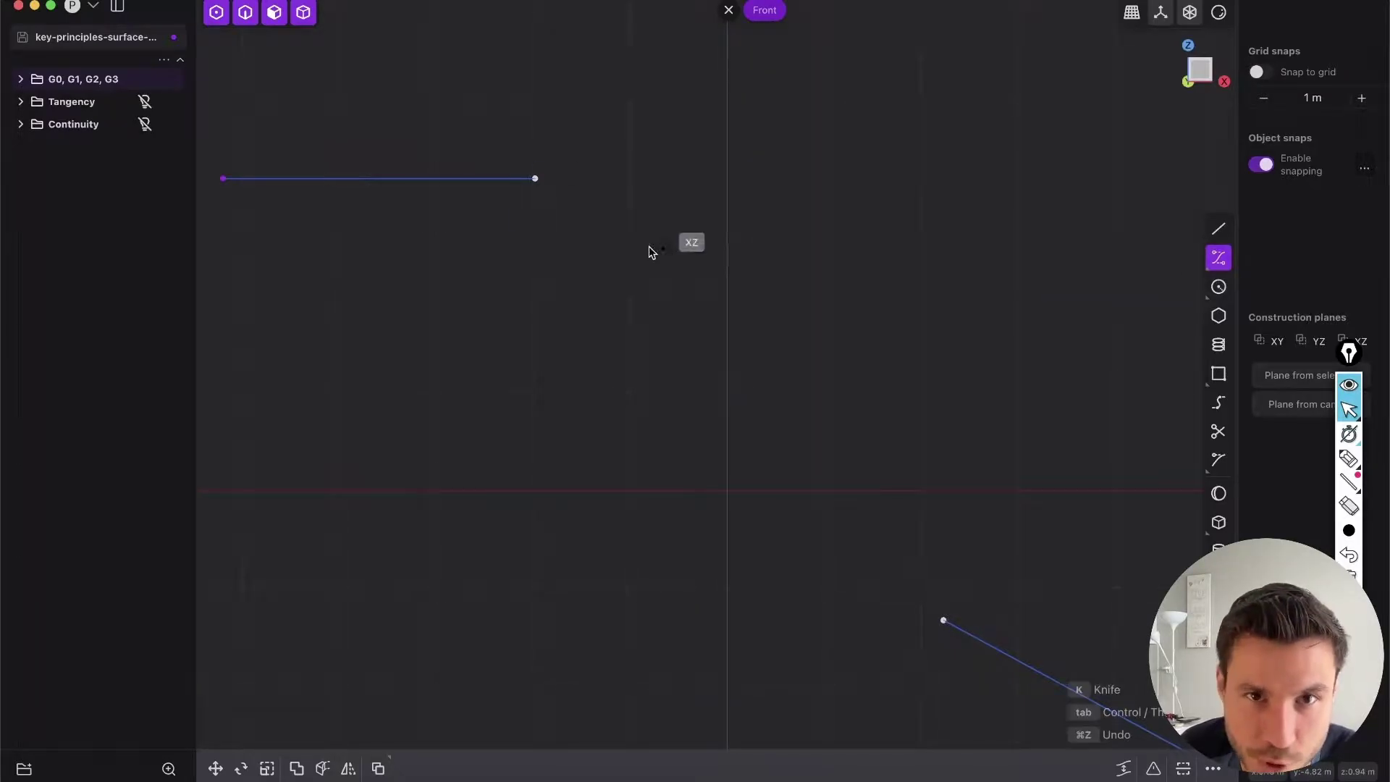
{"action": "left_click", "coordinate": [535, 179]}
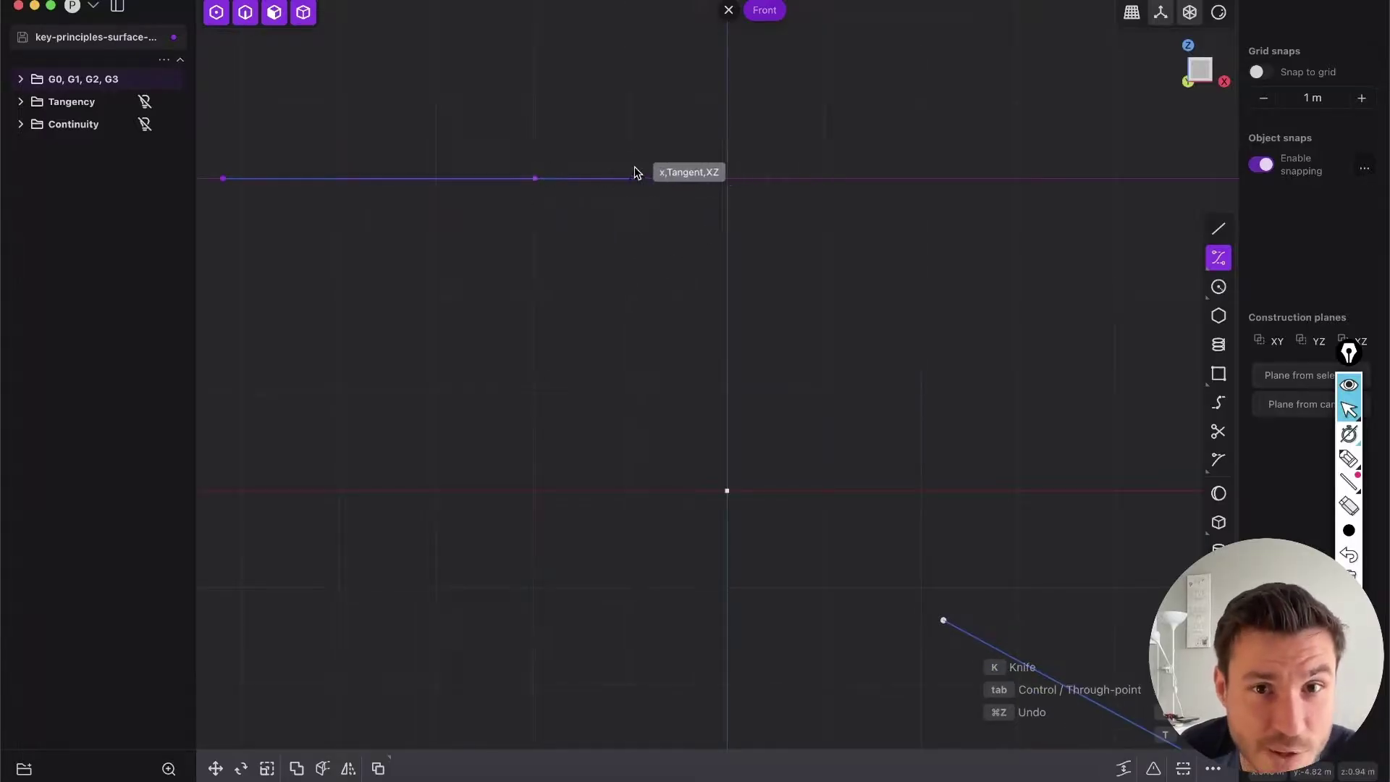
{"action": "left_click", "coordinate": [741, 178]}
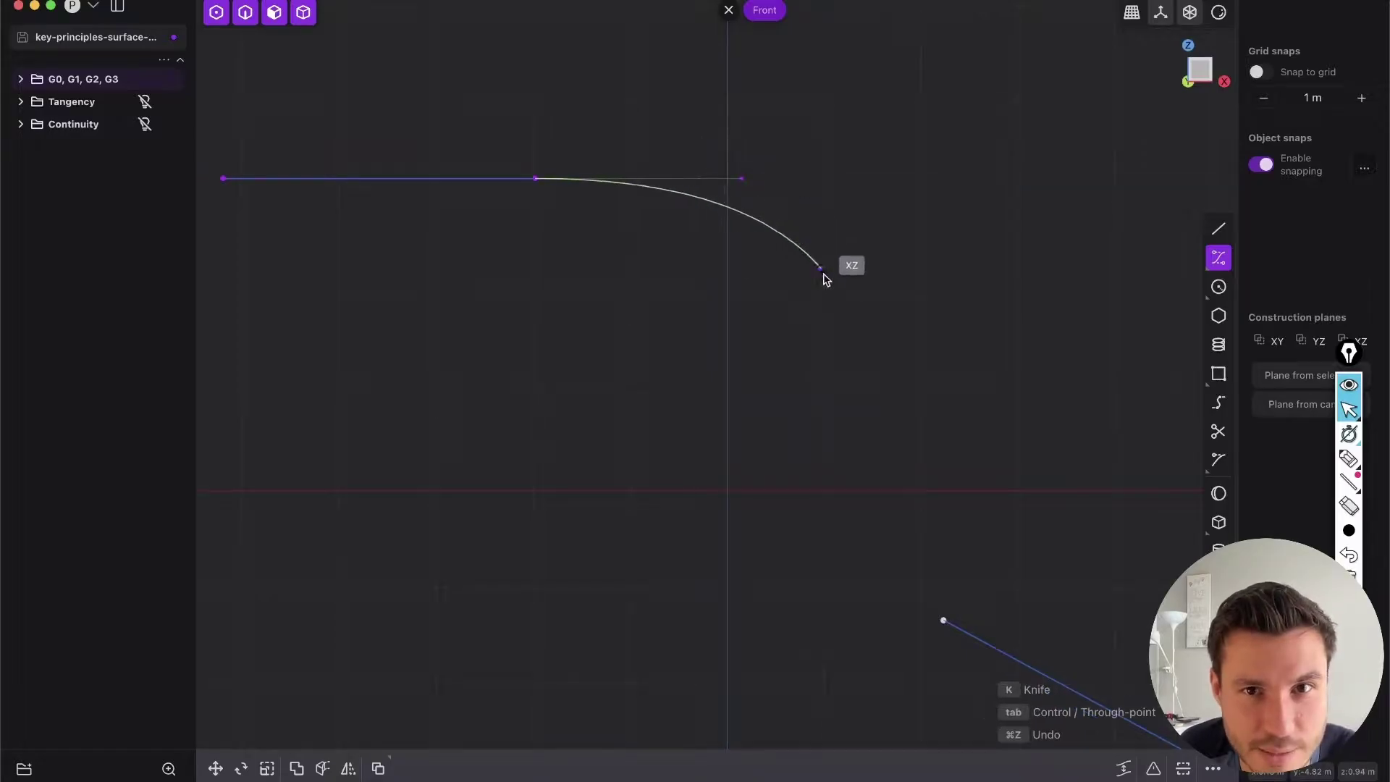
{"action": "left_click", "coordinate": [887, 477]}
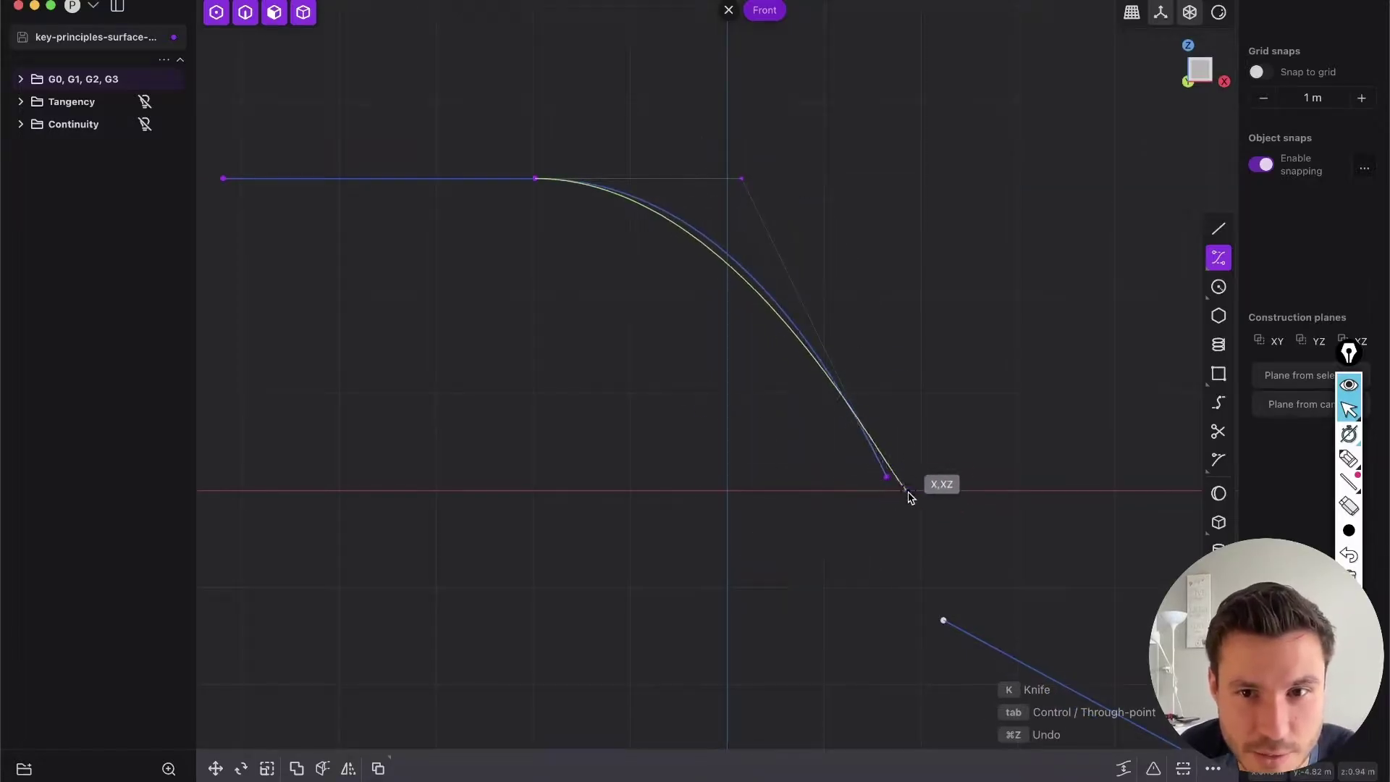
{"action": "key", "text": "Return"}
{"action": "key", "text": "Escape"}
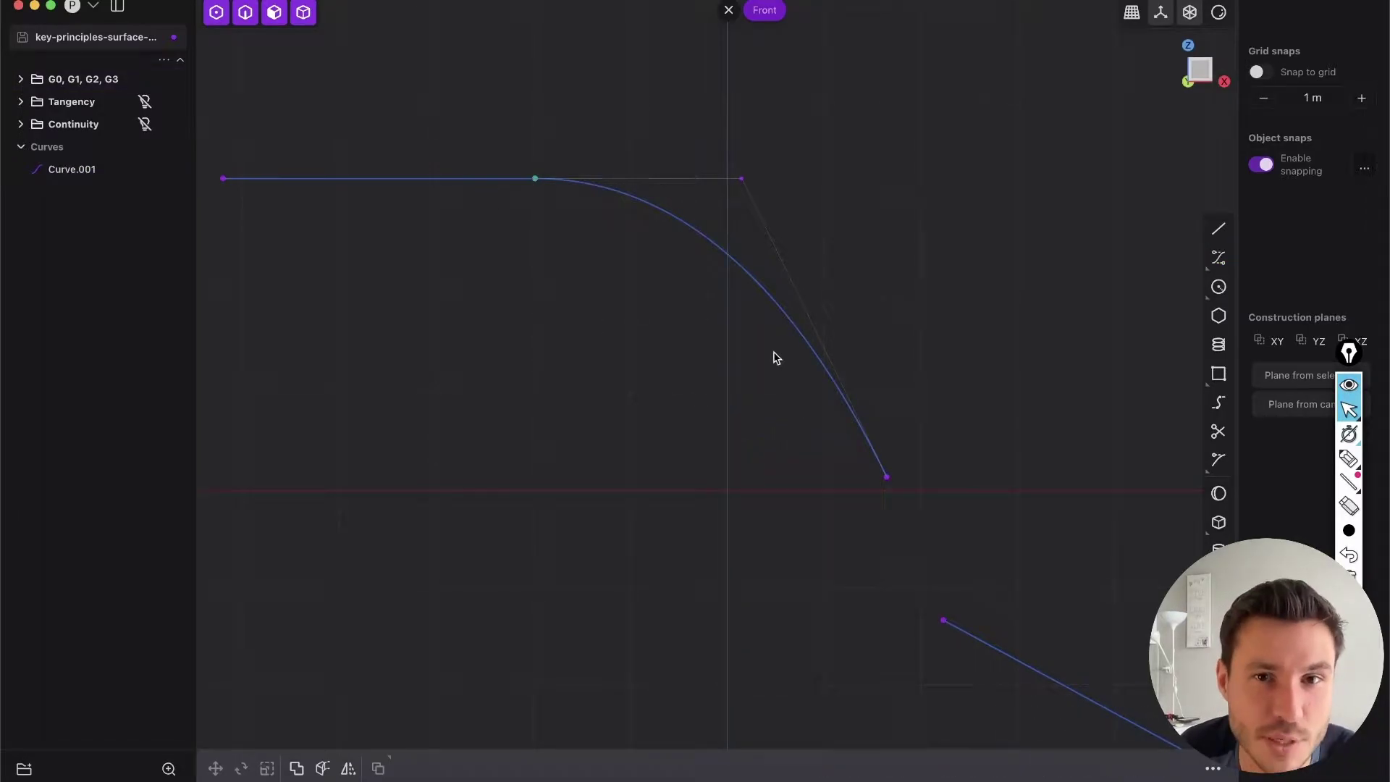
Delete the control point curve attached to the upper line
{"action": "key", "text": "2"}
{"action": "left_click", "coordinate": [732, 259]}
{"action": "key", "text": "x"}
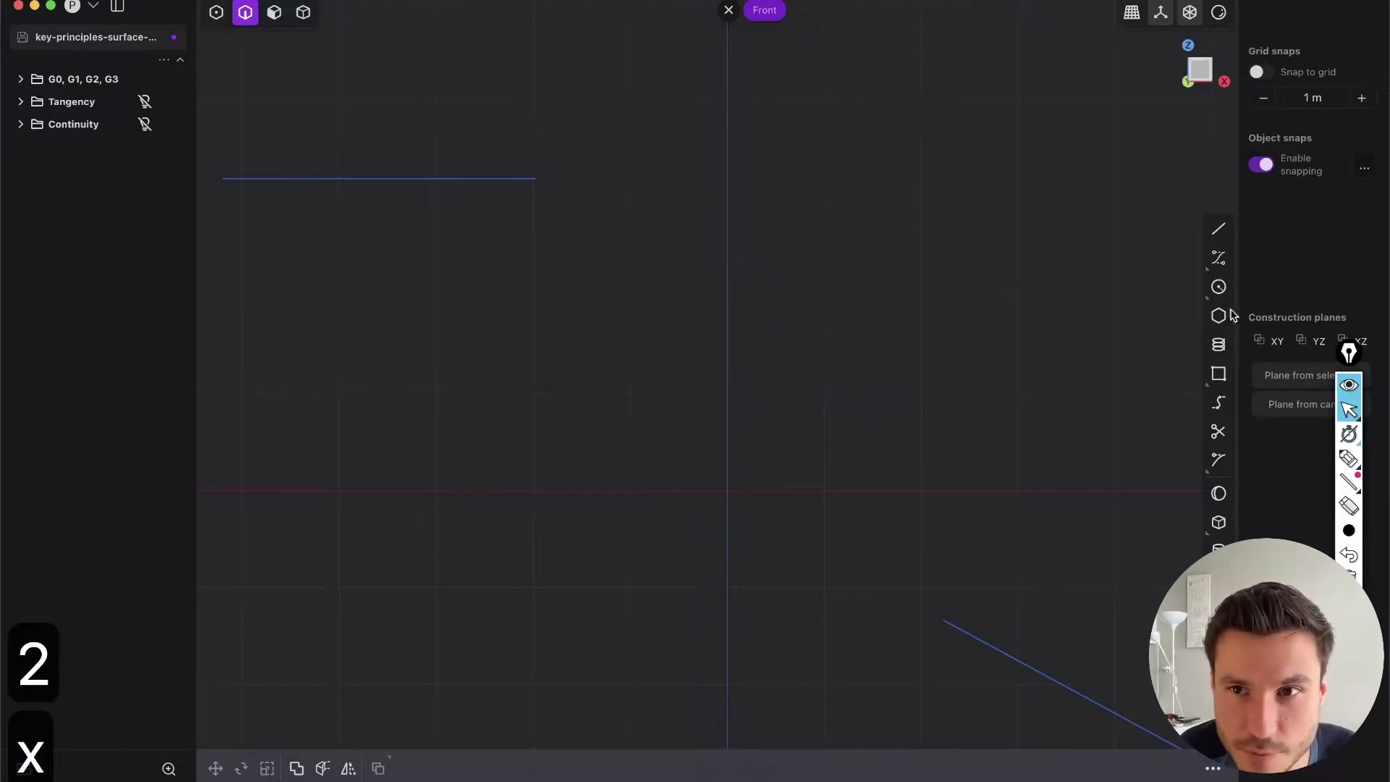
Draw a three-point control point curve from the lower line's inner endpoint, with its middle control point far along that line's tangent extension
{"action": "left_click", "coordinate": [1218, 258]}
{"action": "middle_click_drag", "start_coordinate": [940, 469], "coordinate": [849, 380]}
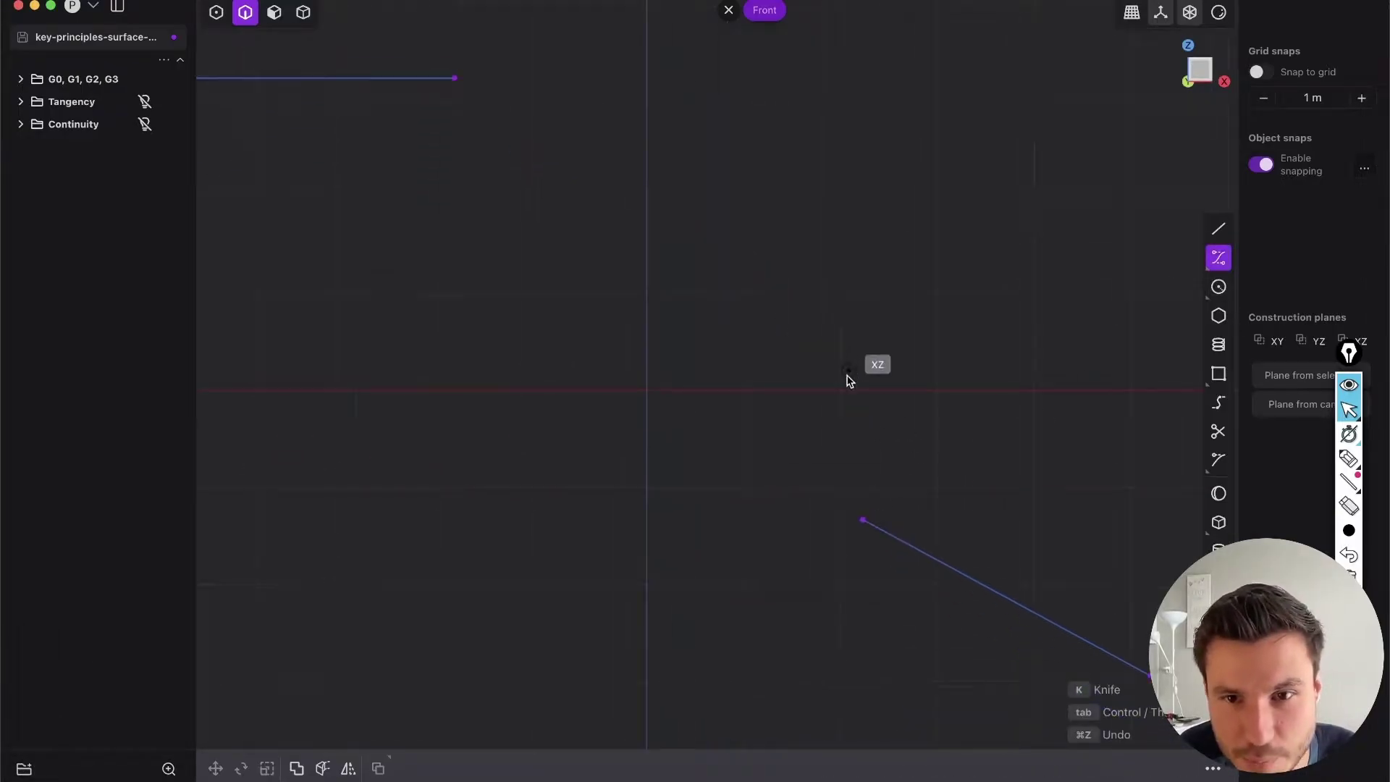
{"action": "left_click", "coordinate": [863, 526]}
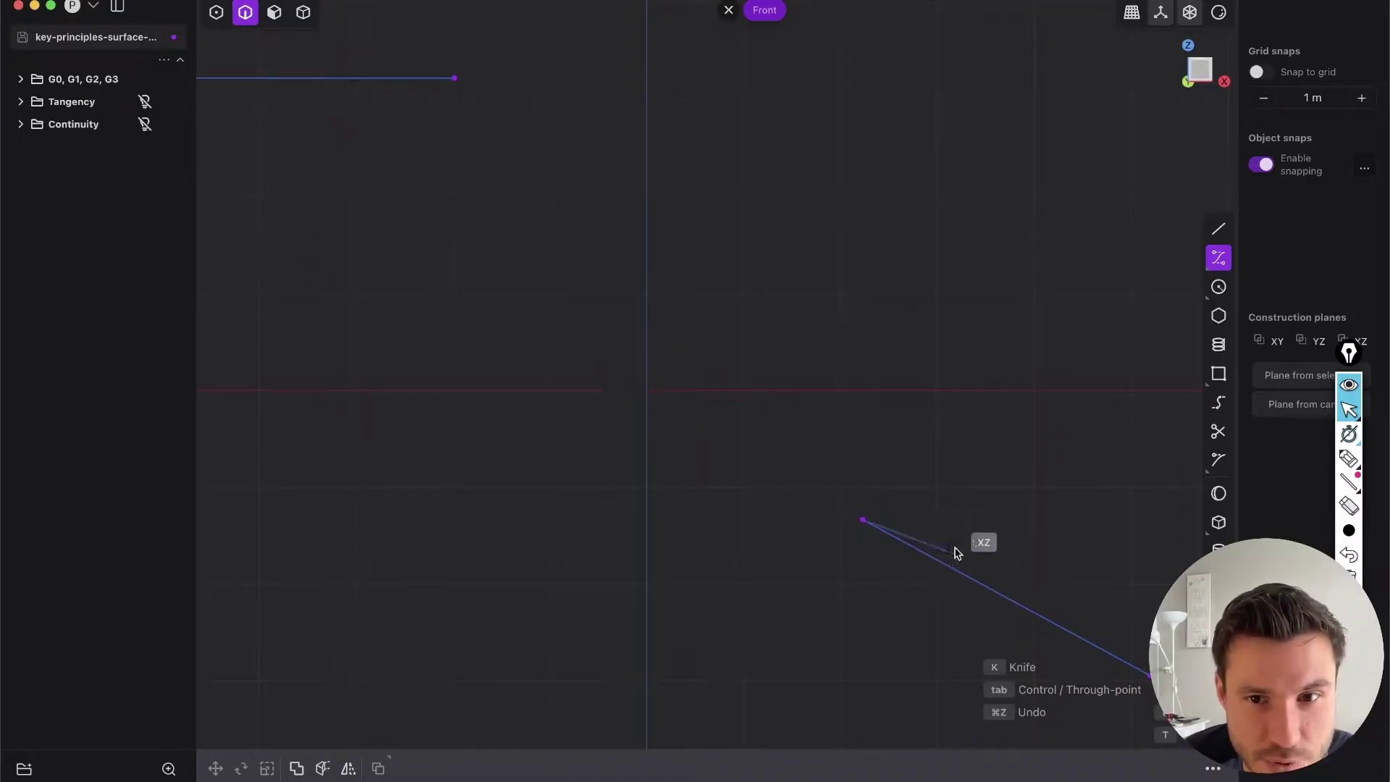
{"action": "left_click", "coordinate": [319, 222]}
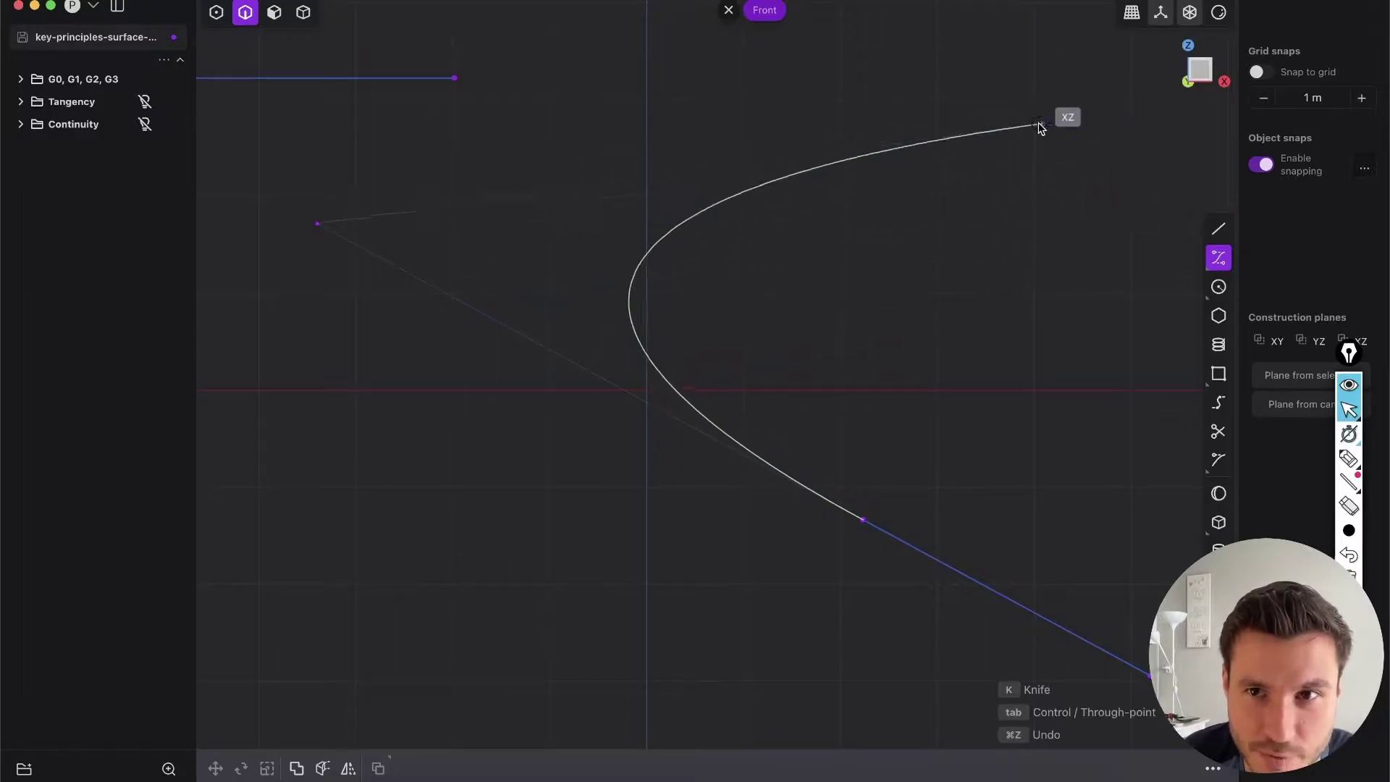
{"action": "left_click", "coordinate": [1082, 165]}
{"action": "key", "text": "Return"}
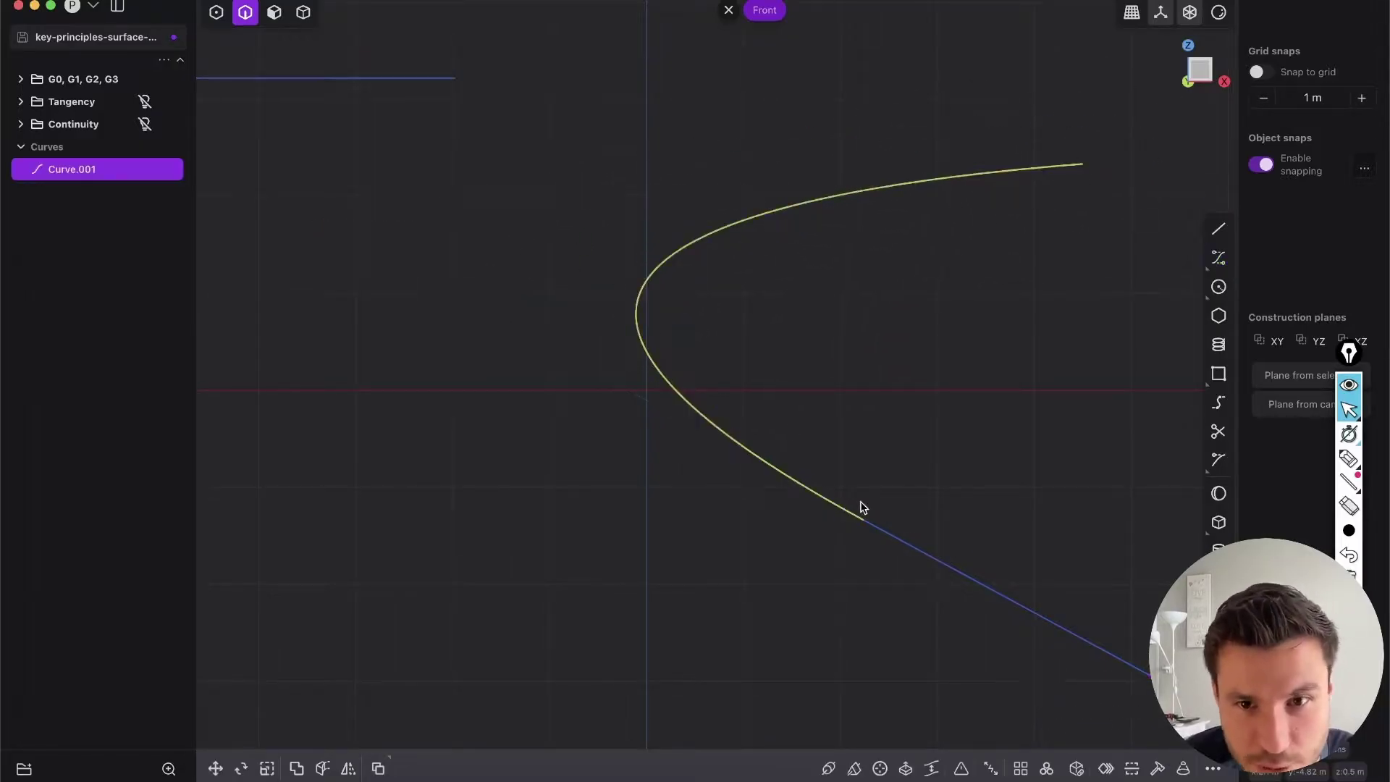
Show the control points of the curve attached to the lower line, and delete the curve
{"action": "key", "text": "1"}
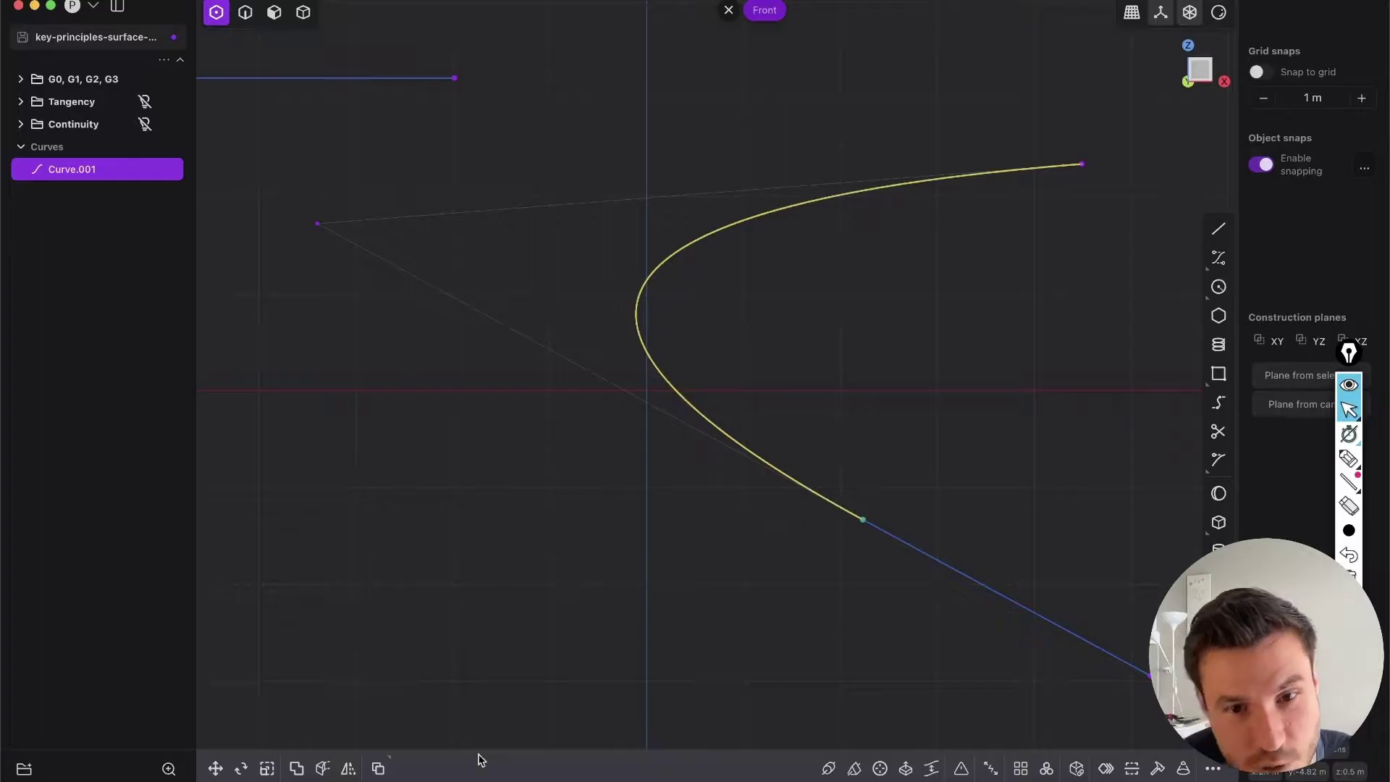
{"action": "key", "text": "BackSpace"}
{"action": "key", "text": "BackSpace"}
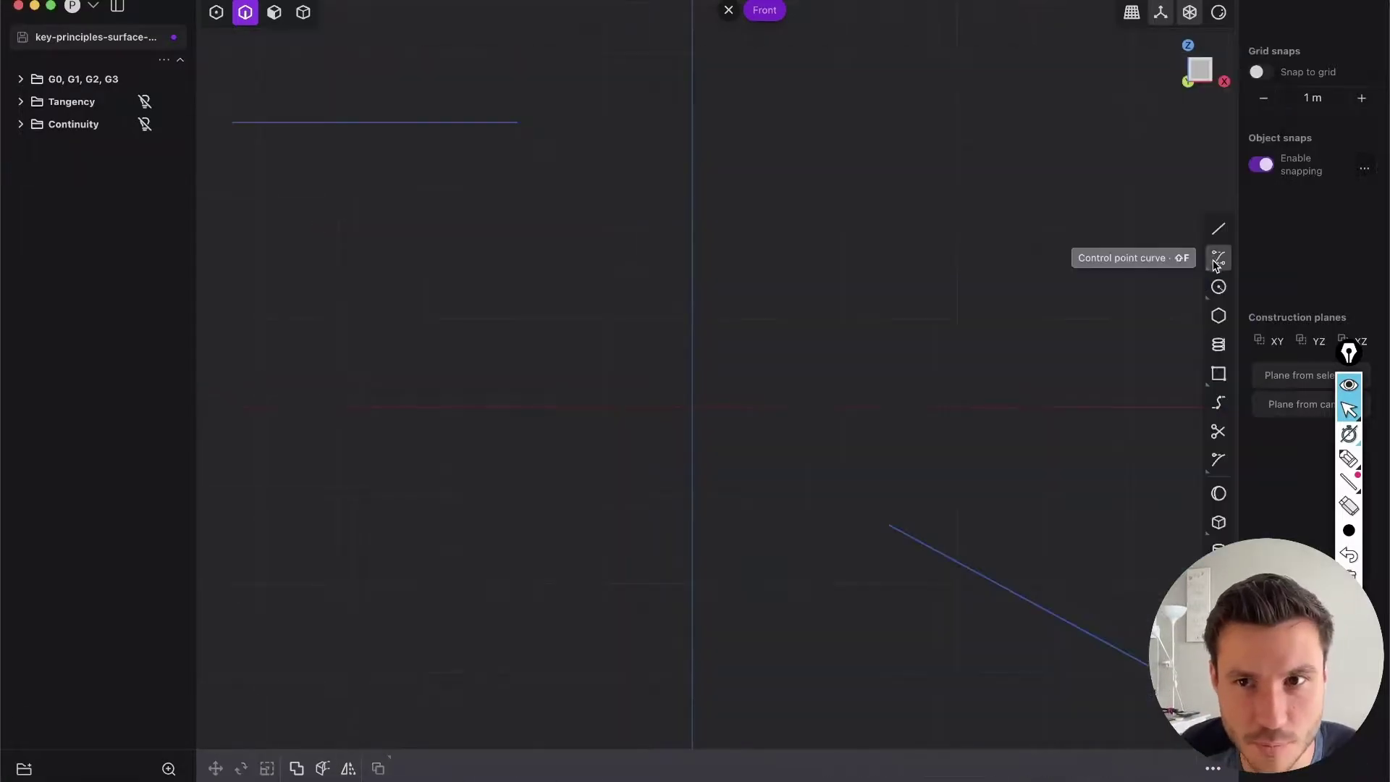
Draw a control point curve joining the two lines' inner endpoints, with one intermediate control point on each line's tangent extension
{"action": "left_click", "coordinate": [1219, 258]}
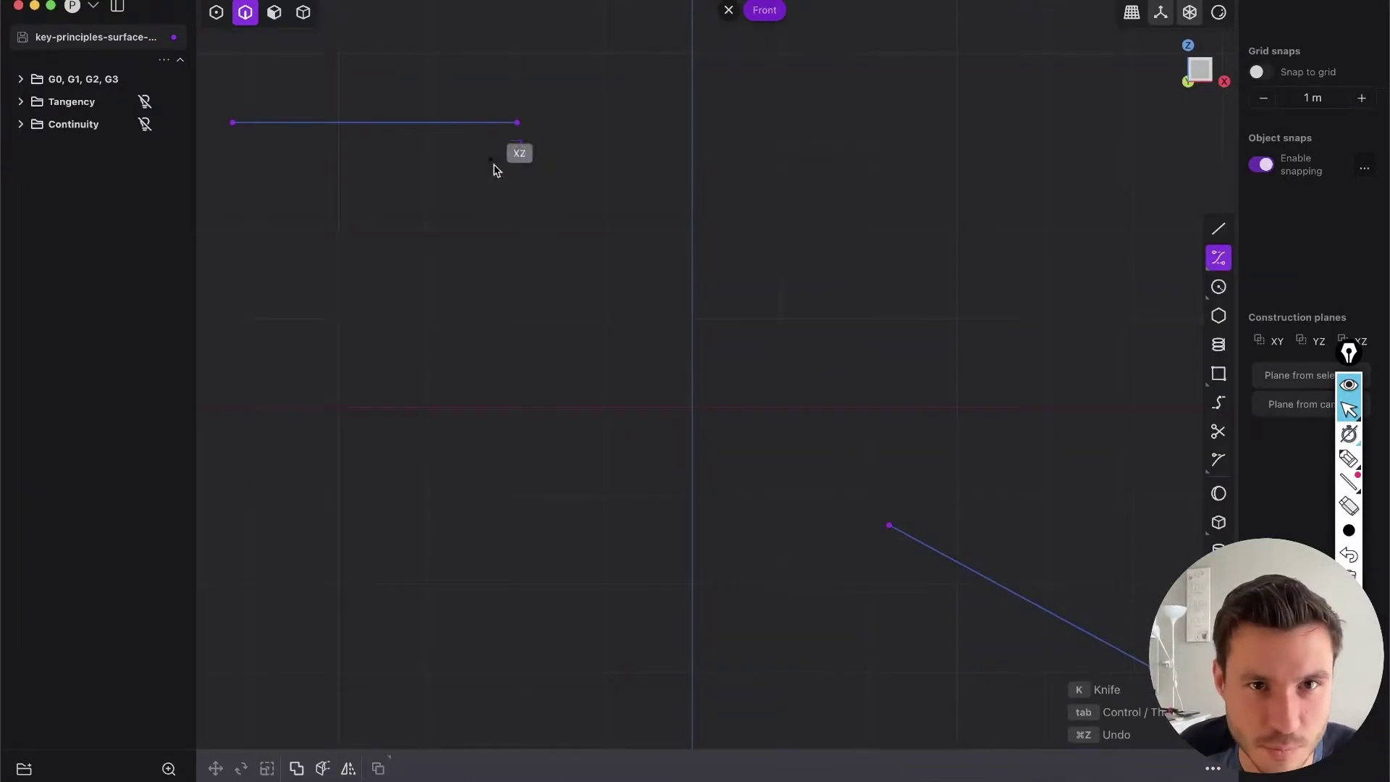
{"action": "left_click", "coordinate": [1221, 260]}
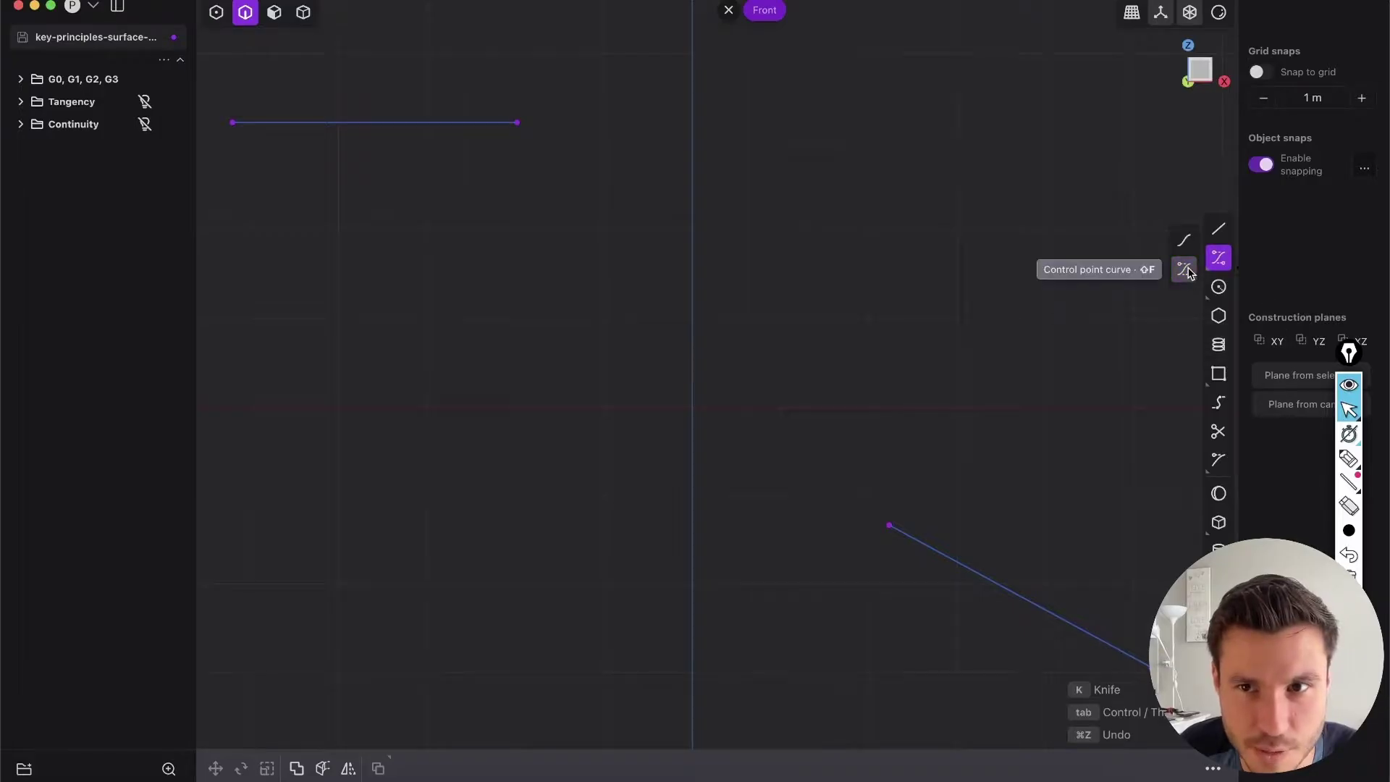
{"action": "left_click", "coordinate": [1185, 270]}
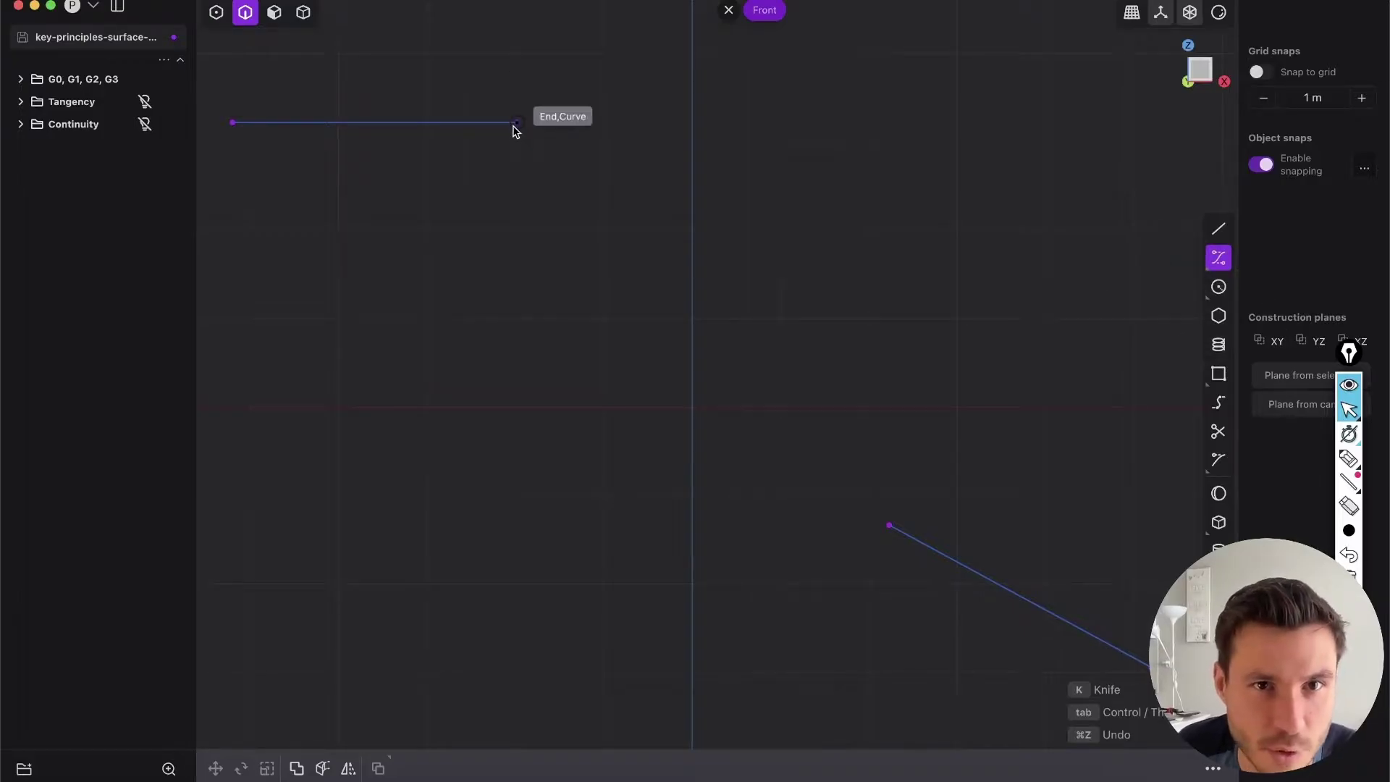
{"action": "left_click", "coordinate": [675, 122]}
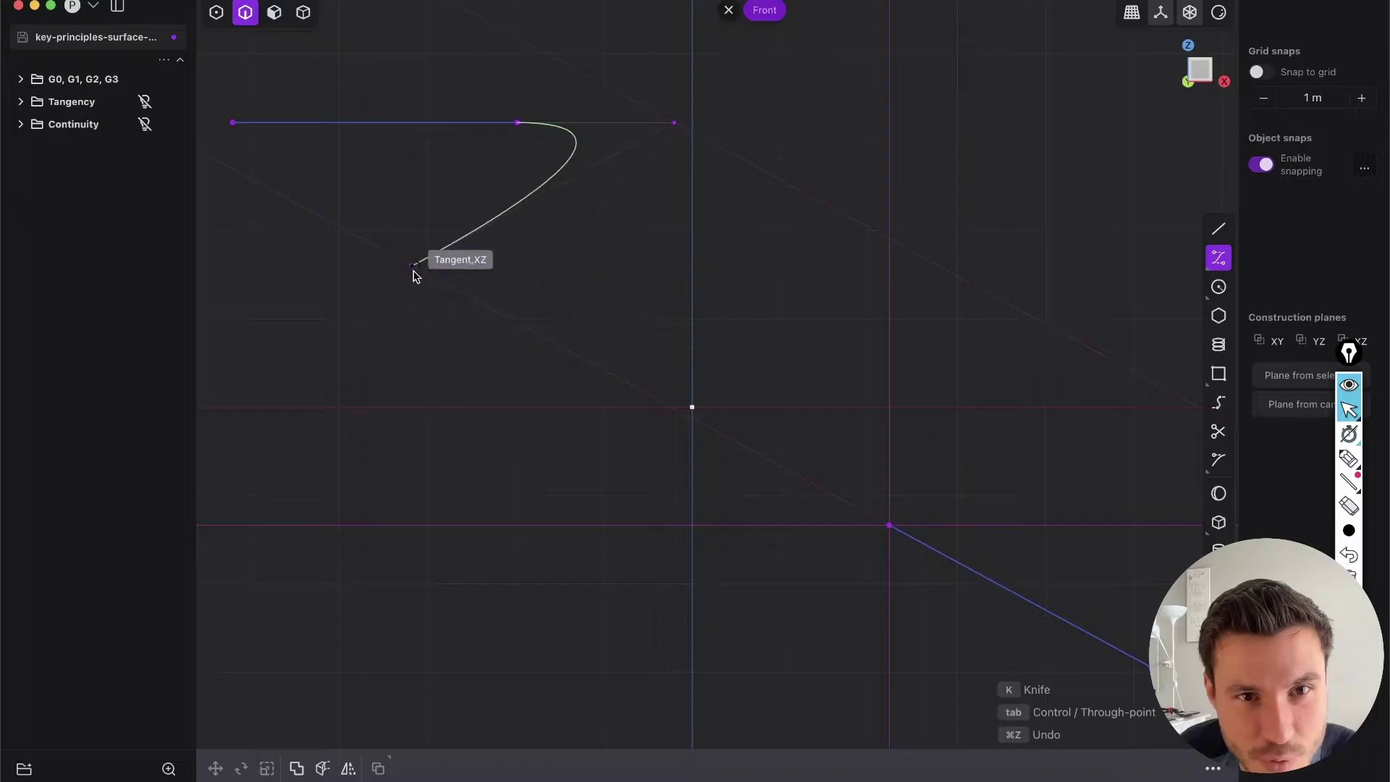
{"action": "left_click", "coordinate": [770, 463]}
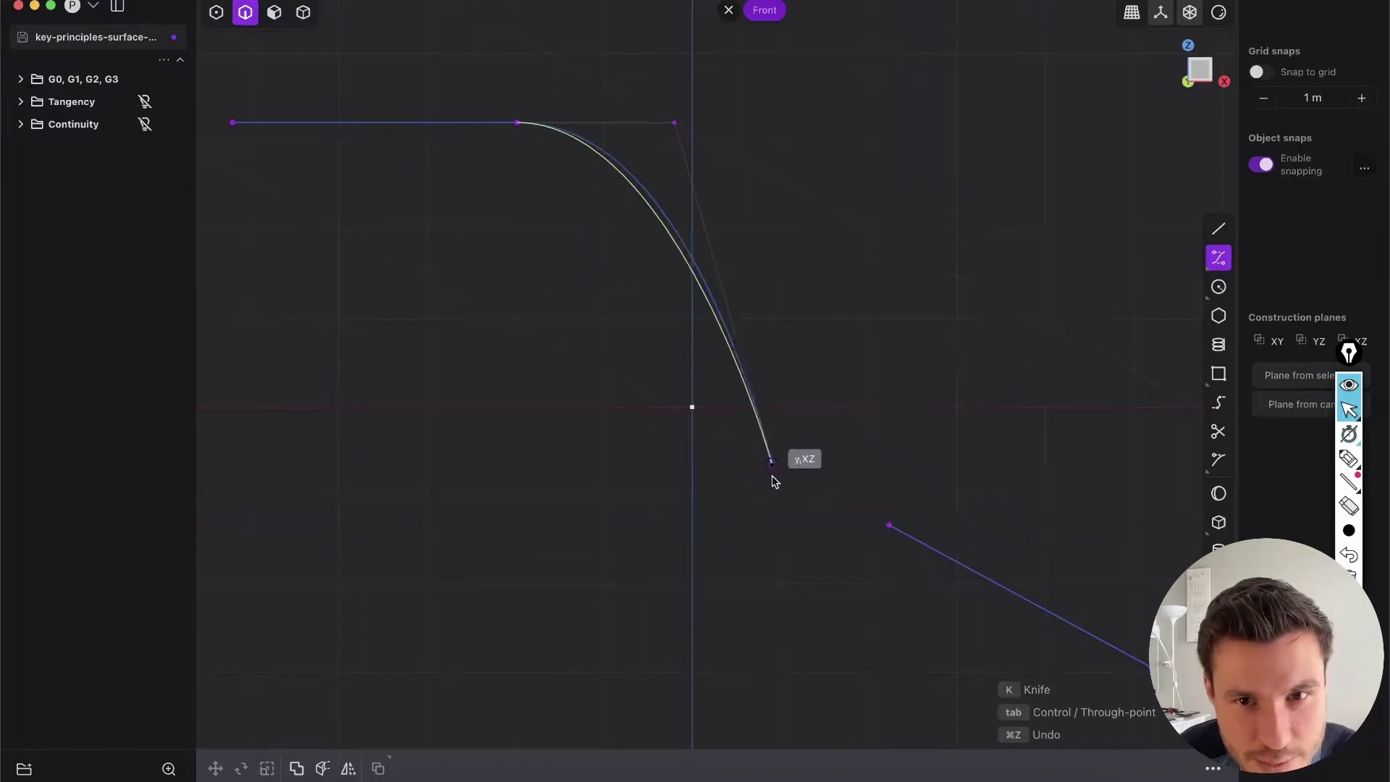
{"action": "left_click", "coordinate": [889, 533]}
{"action": "key", "text": "Return"}
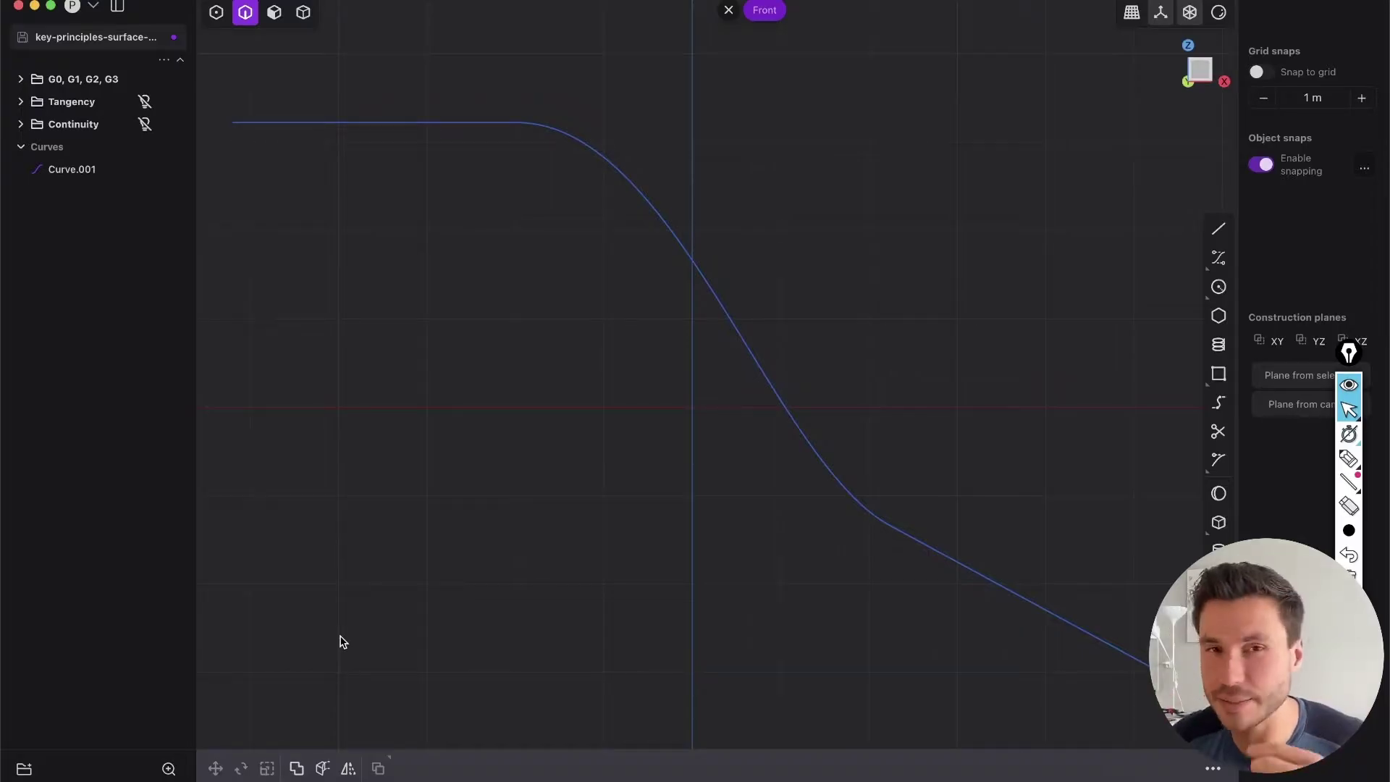
Delete the control point curve connecting the two lines
{"action": "key", "text": "2"}
{"action": "left_click_drag", "start_coordinate": [755, 434], "coordinate": [645, 107]}
{"action": "key", "text": "x"}
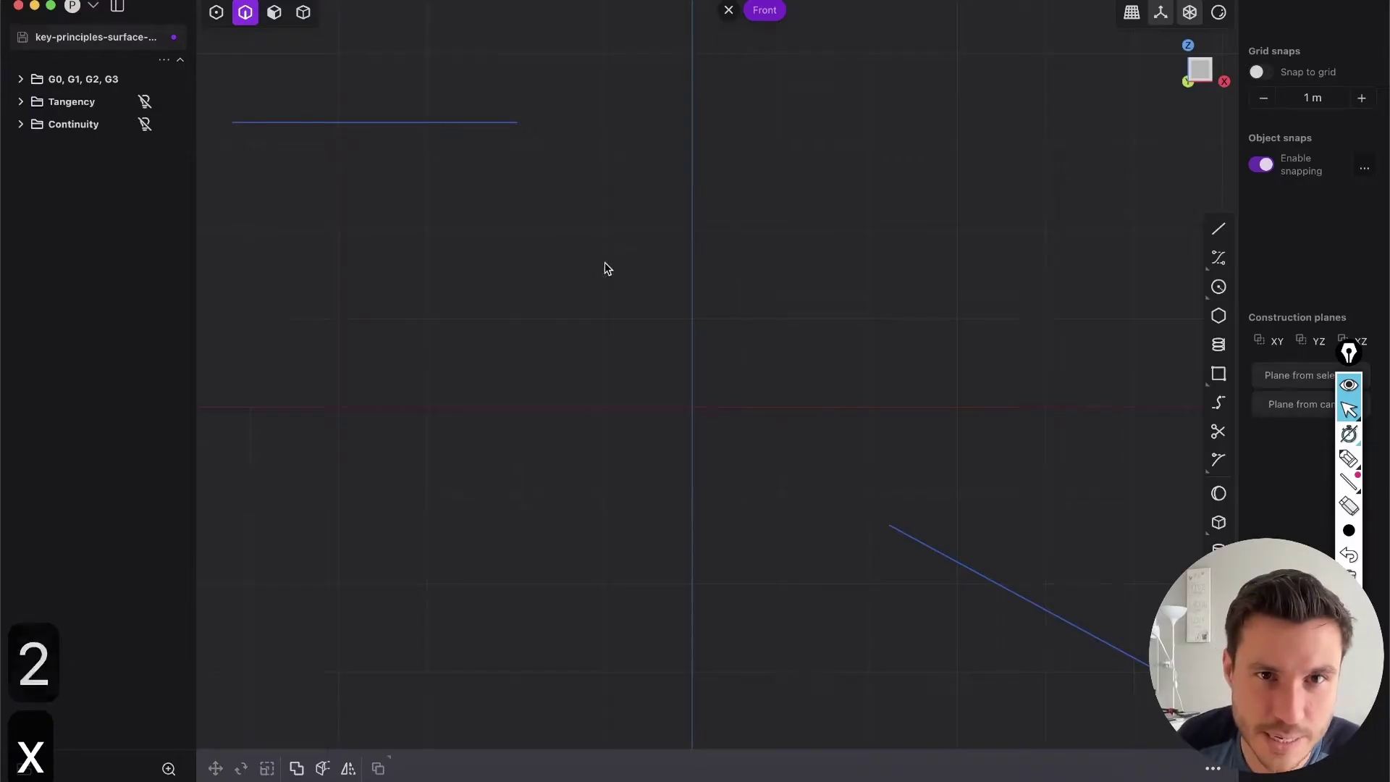
Bridge the facing endpoints of the two lines with start and end curvature at G2
{"action": "middle_click_drag", "start_coordinate": [456, 123], "coordinate": [861, 244]}
{"action": "key", "text": "1"}
{"action": "left_click_drag", "start_coordinate": [500, 145], "coordinate": [570, 256]}
{"action": "middle_click_drag", "start_coordinate": [569, 255], "coordinate": [546, 196], "text": "shift"}
{"action": "left_click_drag", "start_coordinate": [767, 469], "coordinate": [897, 706], "text": "shift"}
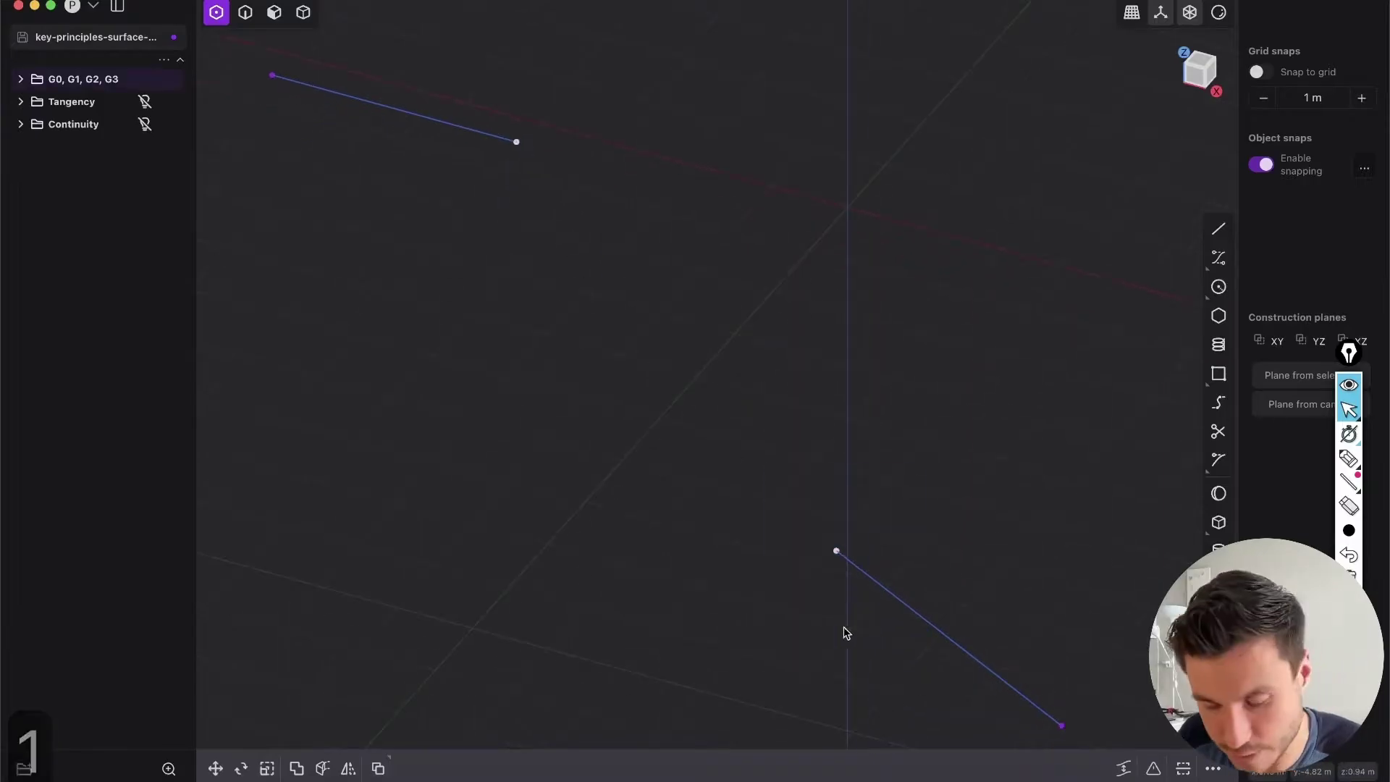
{"action": "key", "text": "l"}
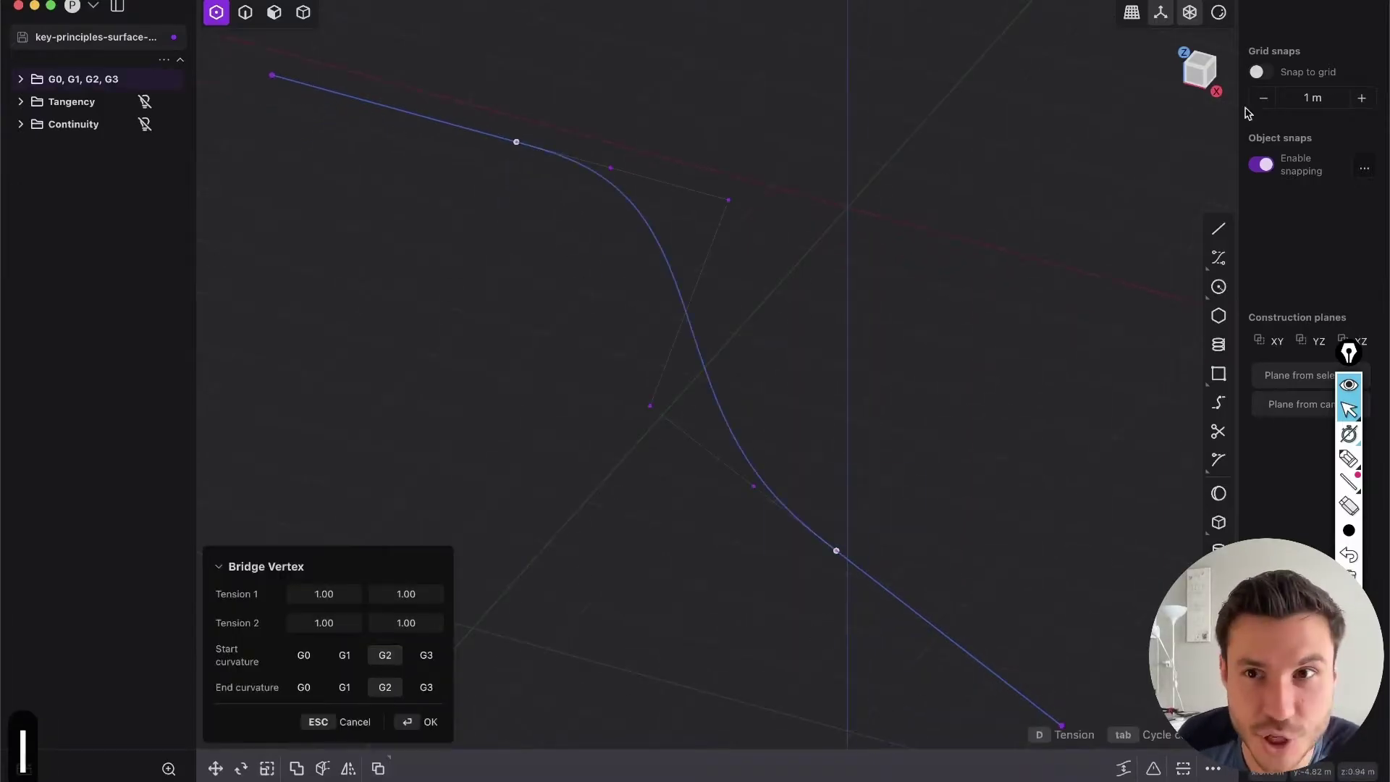
Examine the G2 bridge curve and its control points at an angle and close up from the front
{"action": "left_click", "coordinate": [1193, 78]}
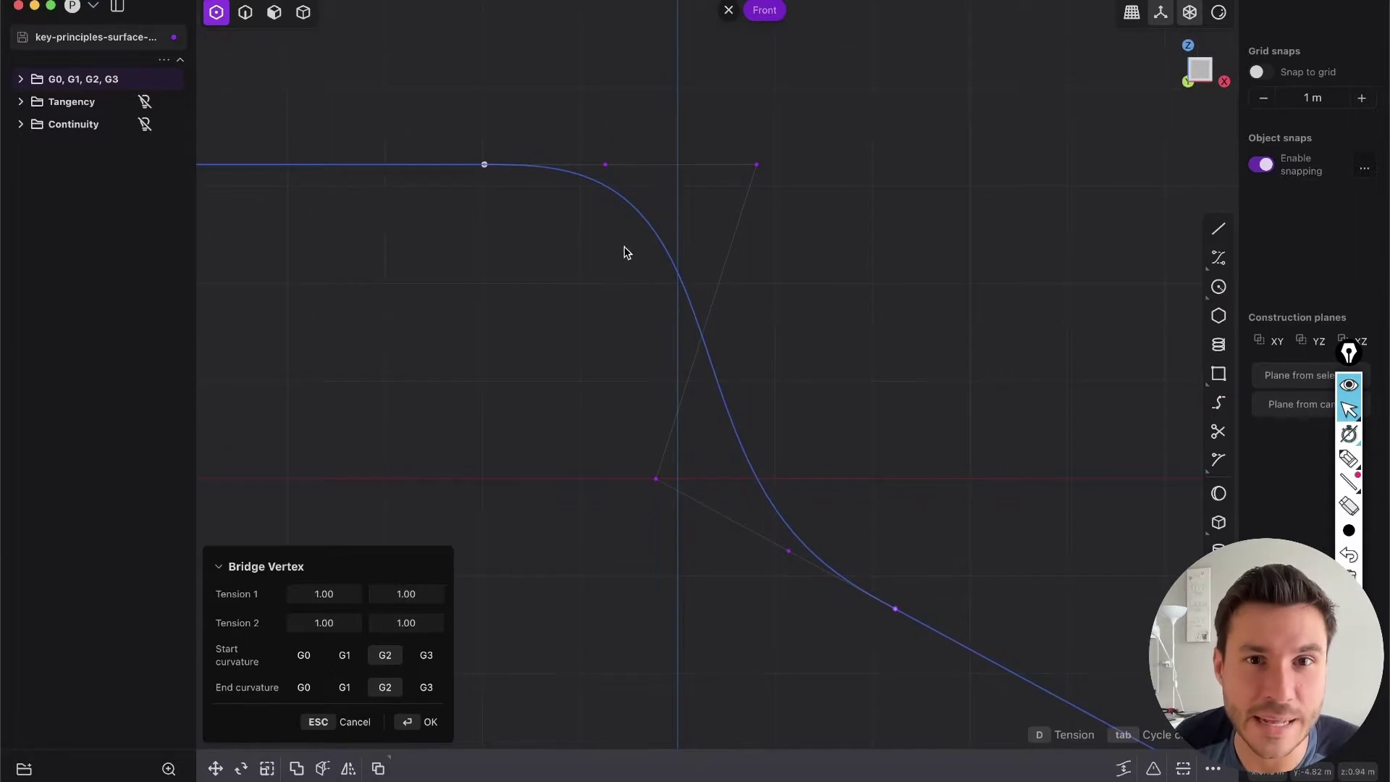
{"action": "middle_click_drag", "start_coordinate": [413, 637], "coordinate": [572, 452]}
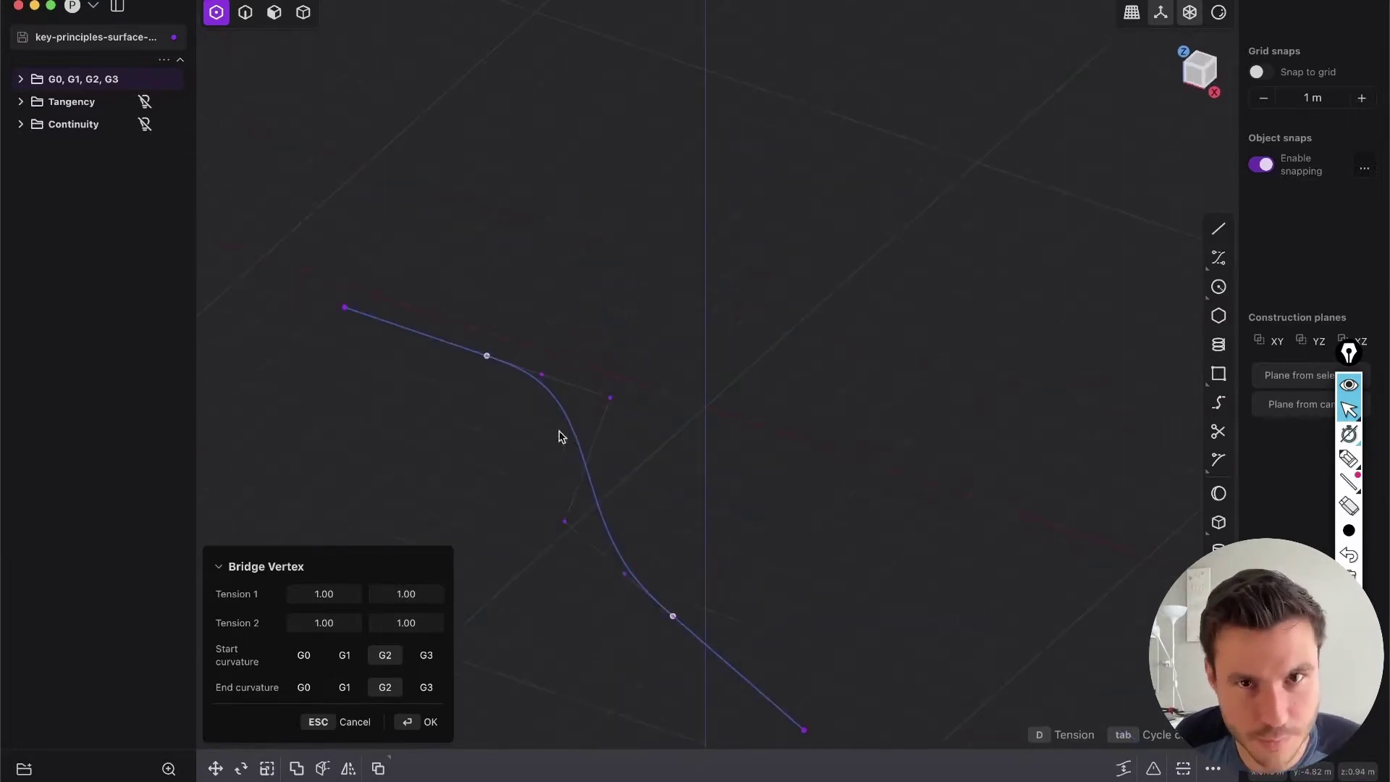
{"action": "scroll", "coordinate": [624, 365], "scroll_direction": "down", "scroll_amount": 2}
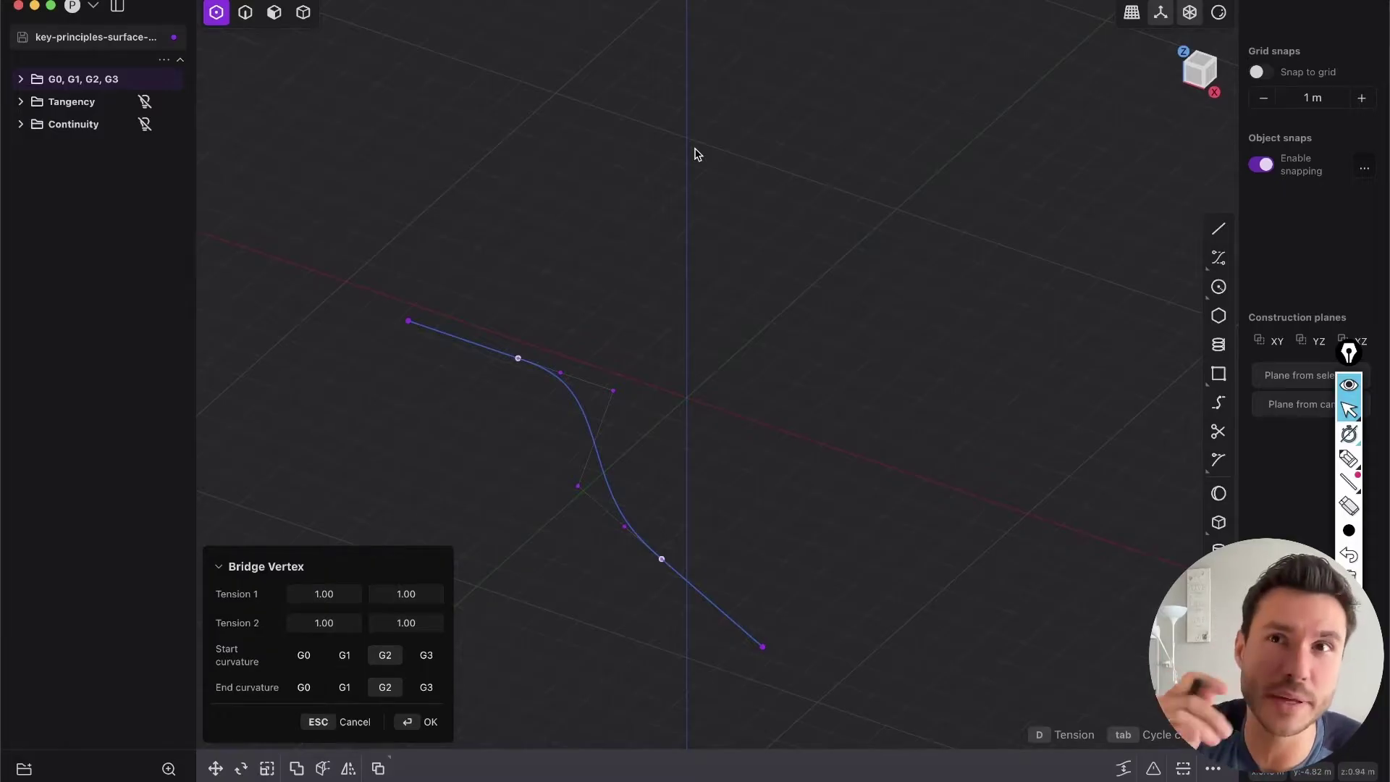
{"action": "middle_click_drag", "start_coordinate": [598, 585], "coordinate": [782, 362], "text": "shift"}
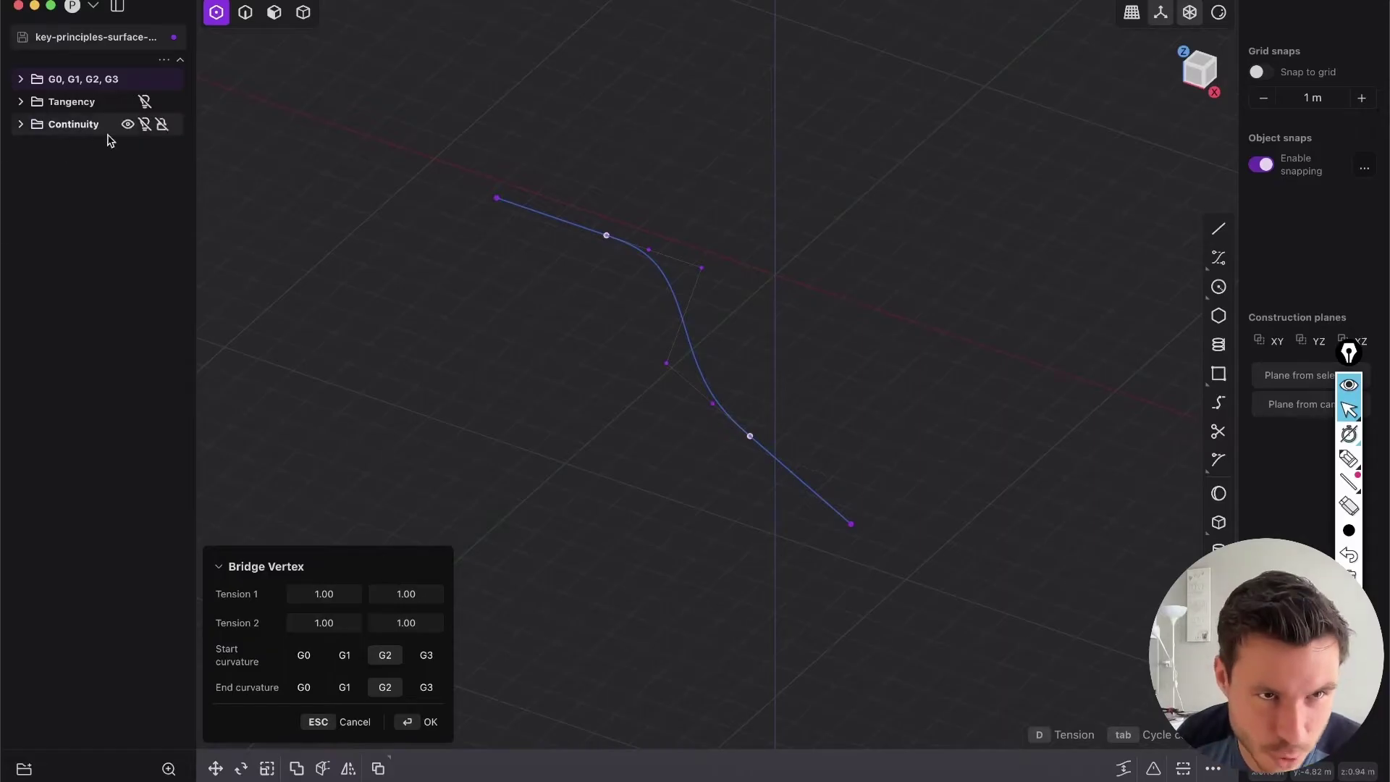
{"action": "left_click", "coordinate": [1191, 78]}
{"action": "scroll", "coordinate": [720, 326], "scroll_direction": "up", "scroll_amount": 4}
{"action": "middle_click_drag", "start_coordinate": [735, 382], "coordinate": [791, 396], "text": "shift"}
{"action": "scroll", "coordinate": [680, 253], "scroll_direction": "up", "scroll_amount": 2}
{"action": "middle_click_drag", "start_coordinate": [665, 310], "coordinate": [700, 317], "text": "shift"}
{"action": "scroll", "coordinate": [675, 262], "scroll_direction": "up", "scroll_amount": 2}
Annotate the G2 bridge in the front view with freehand arrows pointing at the two control points extending the upper line
{"action": "mouse_move", "coordinate": [1361, 461]}
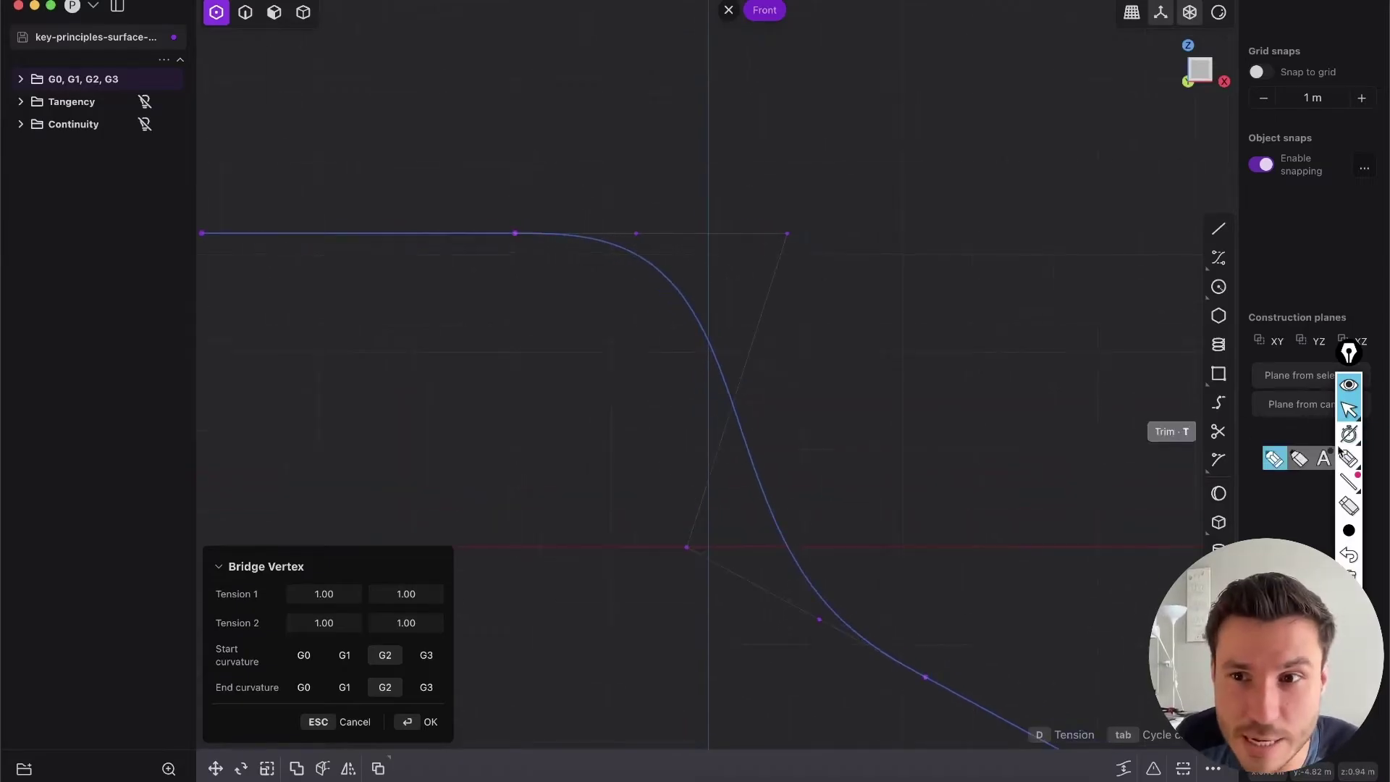
{"action": "left_click", "coordinate": [1340, 461]}
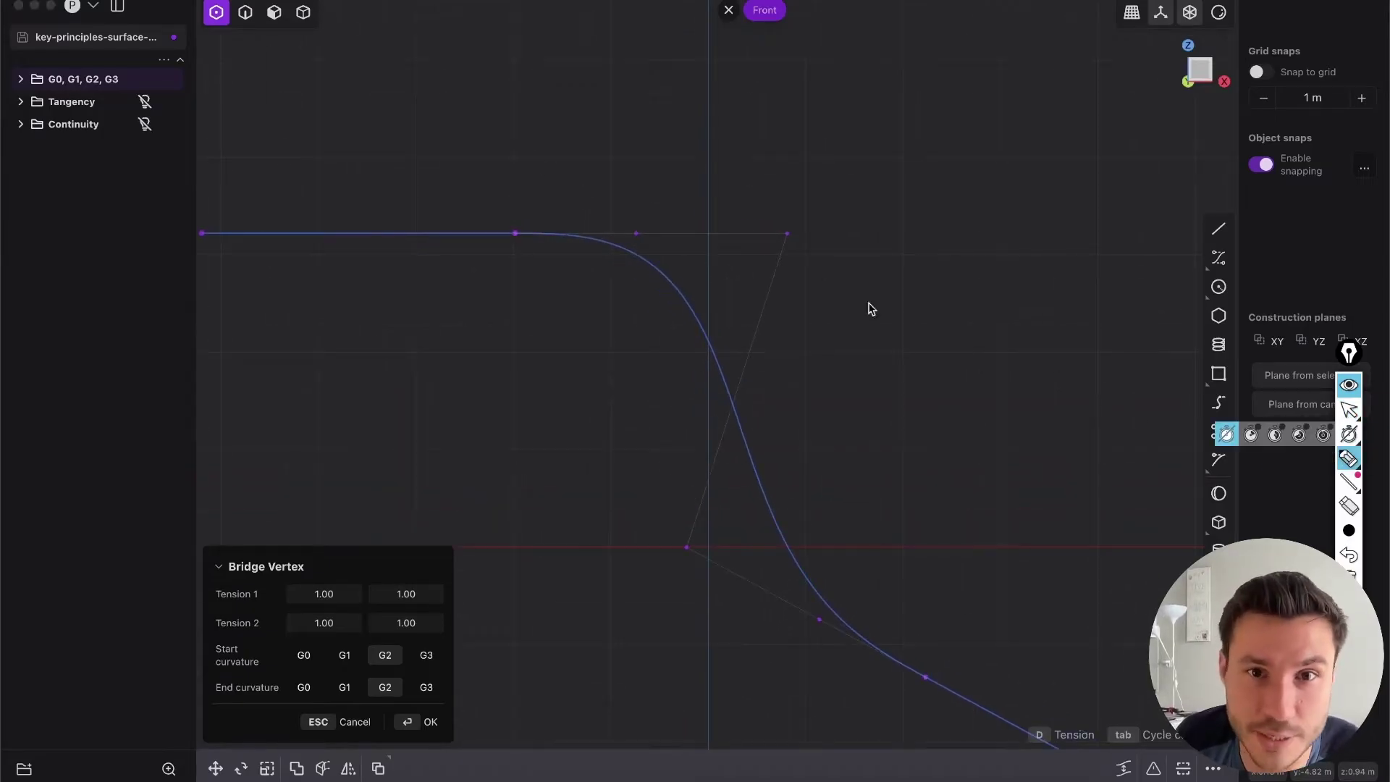
{"action": "mouse_move", "coordinate": [652, 134]}
{"action": "left_mouse_down"}
{"action": "mouse_move", "coordinate": [634, 201]}
{"action": "mouse_move", "coordinate": [651, 197]}
{"action": "left_mouse_up"}
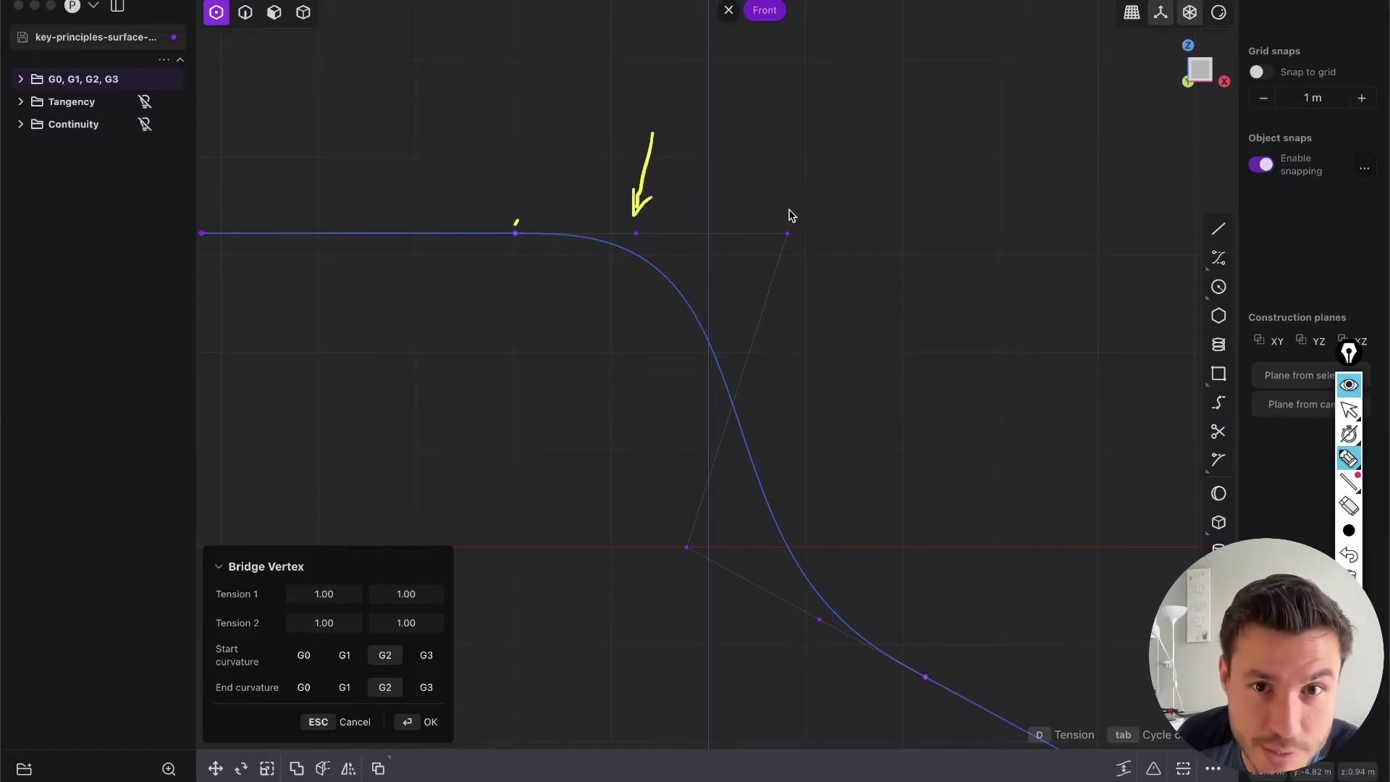
{"action": "left_click_drag", "start_coordinate": [812, 158], "coordinate": [792, 216]}
{"action": "left_click_drag", "start_coordinate": [792, 194], "coordinate": [790, 217]}
{"action": "left_click_drag", "start_coordinate": [790, 217], "coordinate": [814, 208]}
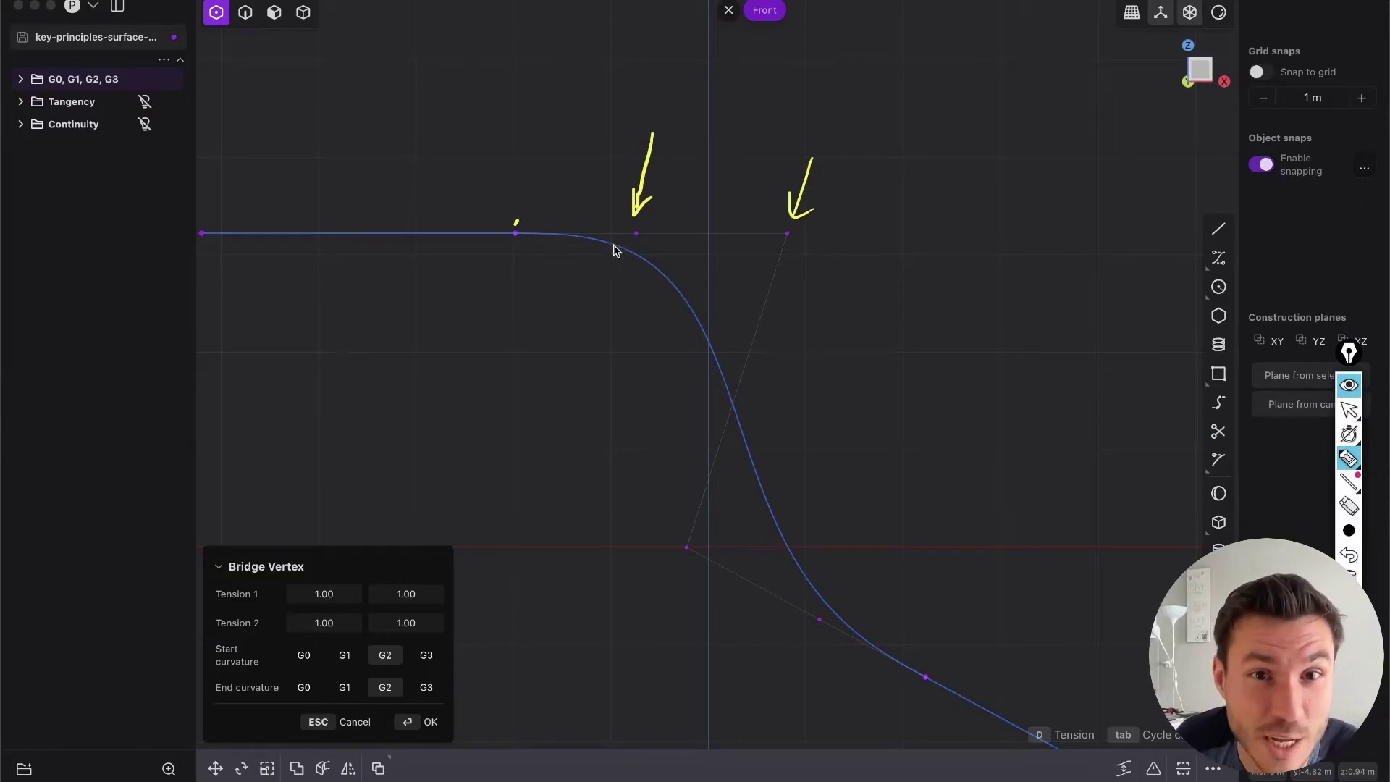
Annotate the tangent direction with arrows beneath the upper control points, circle the bridge's start and trace its bend freehand
{"action": "mouse_move", "coordinate": [523, 247]}
{"action": "left_mouse_down"}
{"action": "mouse_move", "coordinate": [592, 247]}
{"action": "mouse_move", "coordinate": [577, 265]}
{"action": "left_mouse_up"}
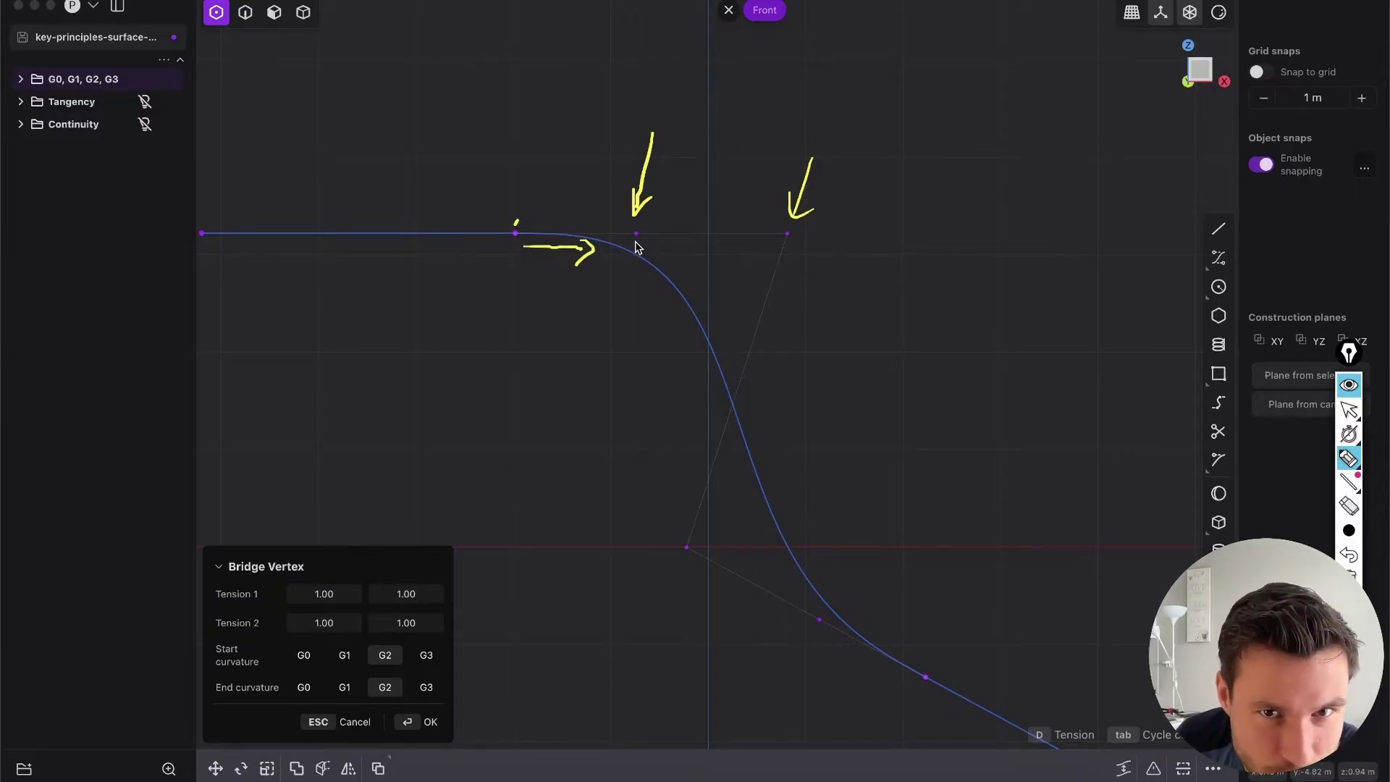
{"action": "mouse_move", "coordinate": [653, 250]}
{"action": "left_mouse_down"}
{"action": "mouse_move", "coordinate": [705, 249]}
{"action": "mouse_move", "coordinate": [717, 271]}
{"action": "left_mouse_up"}
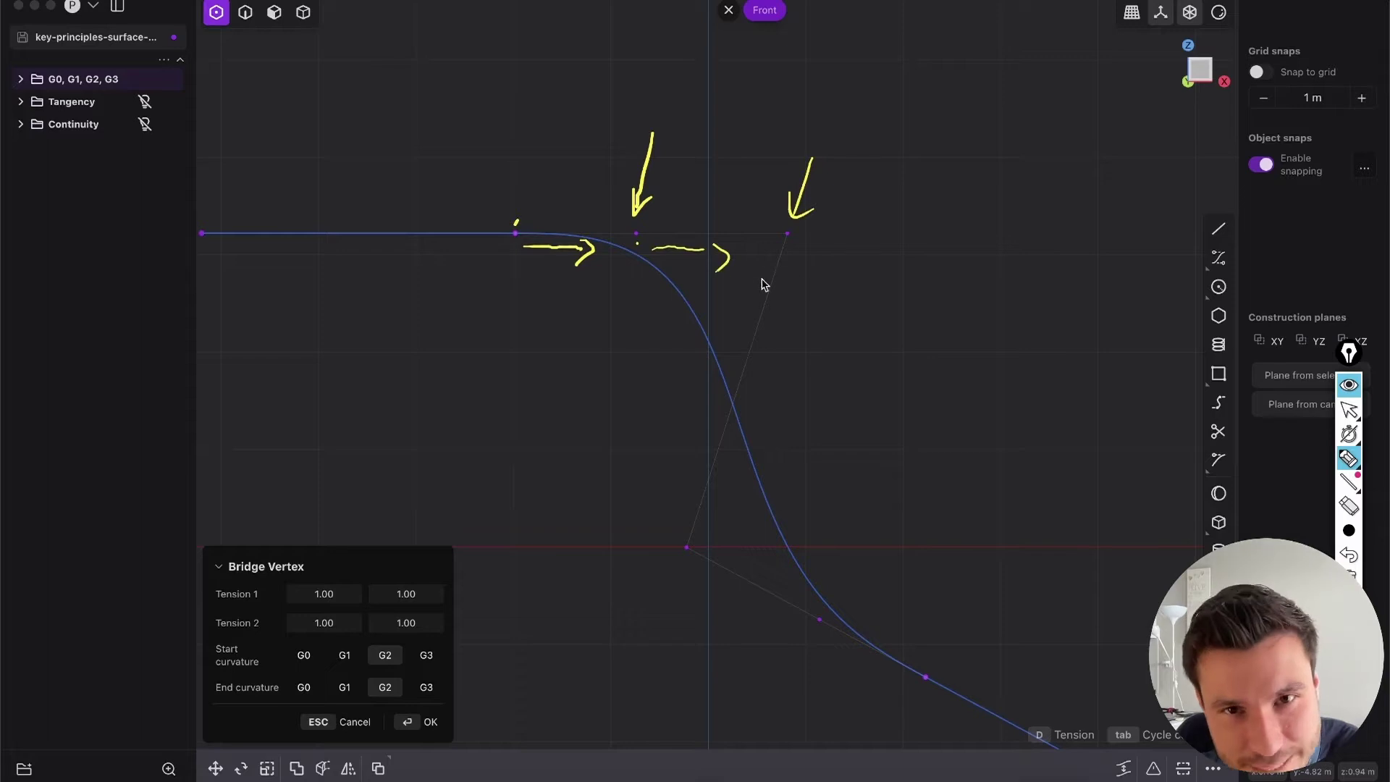
{"action": "mouse_move", "coordinate": [524, 216]}
{"action": "left_mouse_down"}
{"action": "mouse_move", "coordinate": [584, 239]}
{"action": "mouse_move", "coordinate": [521, 229]}
{"action": "left_mouse_up"}
{"action": "key", "text": "super+z"}
{"action": "mouse_move", "coordinate": [526, 266]}
{"action": "left_mouse_down"}
{"action": "mouse_move", "coordinate": [658, 307]}
{"action": "mouse_move", "coordinate": [695, 367]}
{"action": "left_mouse_up"}
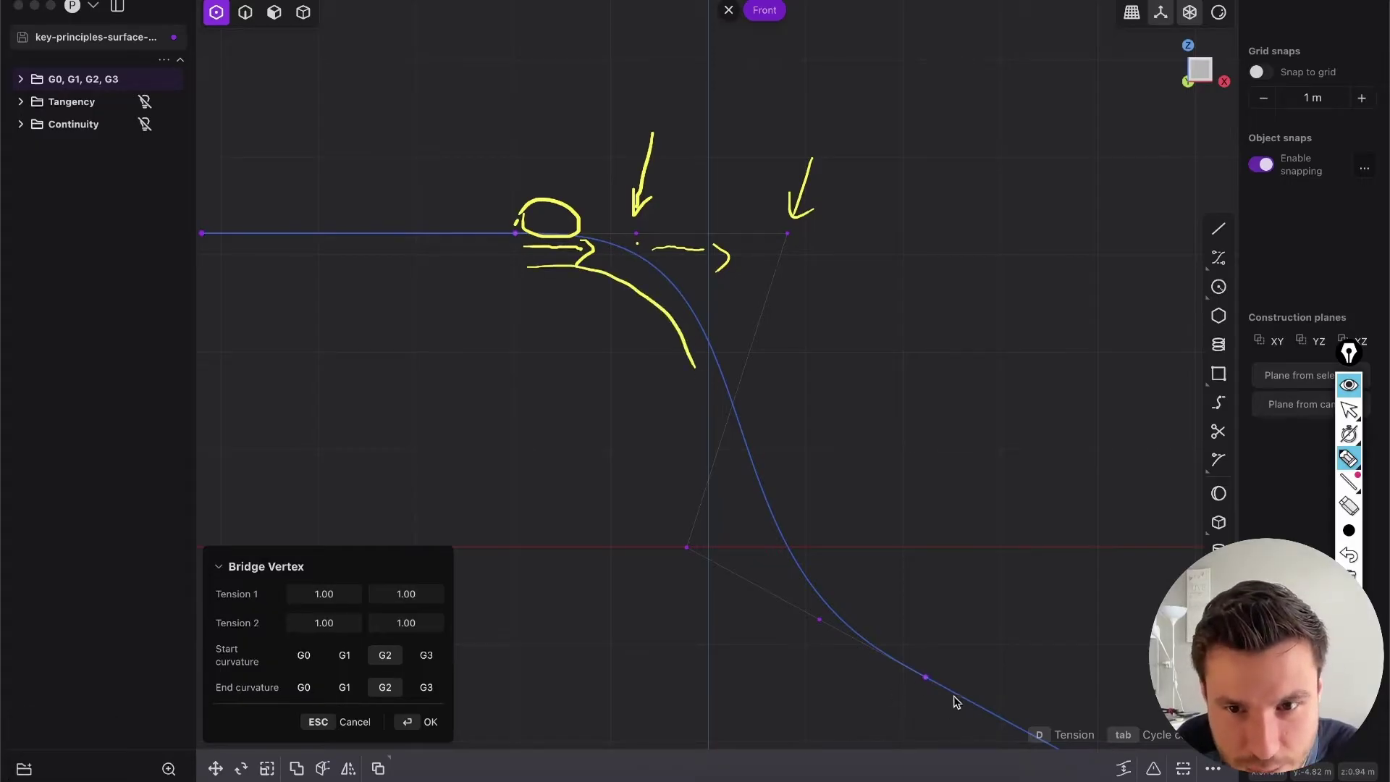
Circle the two control points near the lower line, mark the bridge's end, and clear all annotations
{"action": "left_click_drag", "start_coordinate": [826, 621], "coordinate": [806, 627]}
{"action": "mouse_move", "coordinate": [694, 539]}
{"action": "left_mouse_down"}
{"action": "mouse_move", "coordinate": [698, 555]}
{"action": "mouse_move", "coordinate": [695, 542]}
{"action": "left_mouse_up"}
{"action": "left_click_drag", "start_coordinate": [938, 663], "coordinate": [869, 617]}
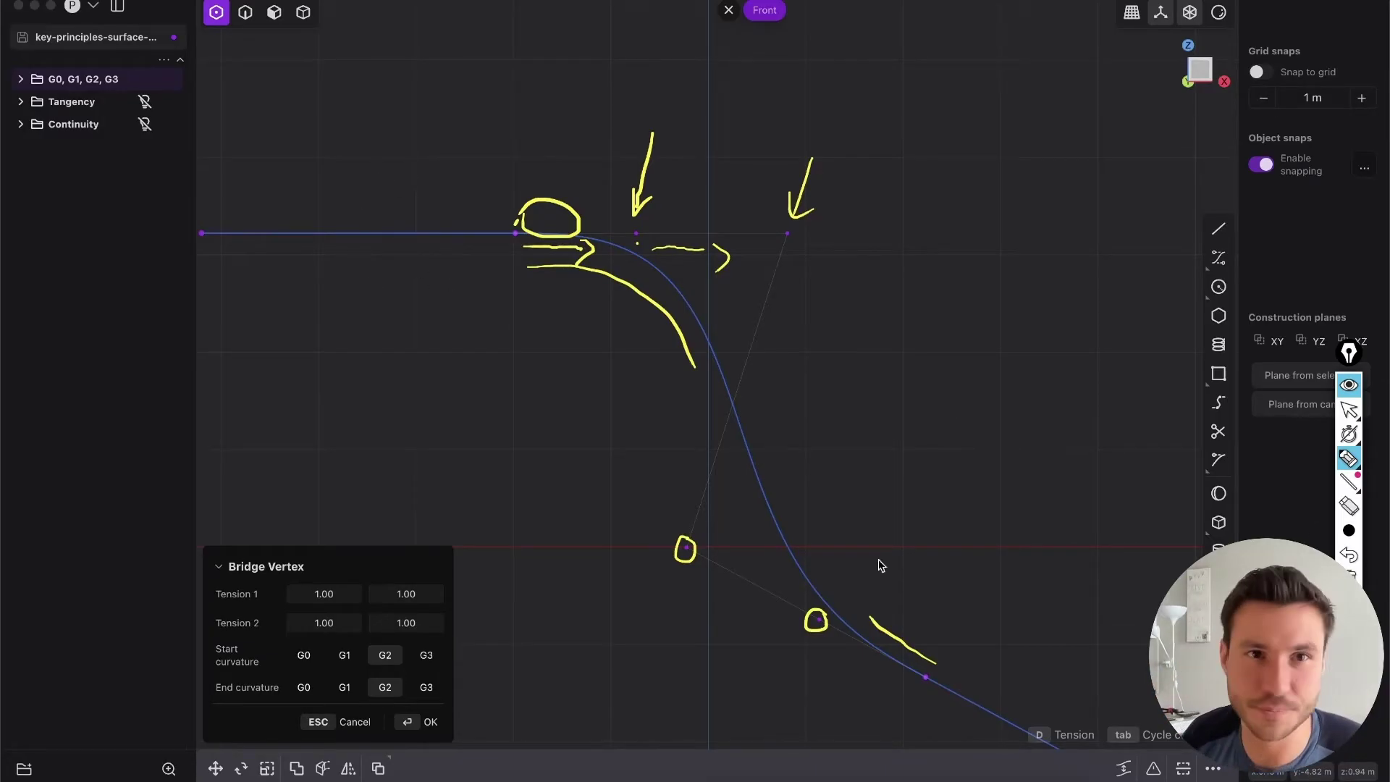
{"action": "key", "text": "ctrl+shift+7"}
{"action": "left_click", "coordinate": [1347, 409]}
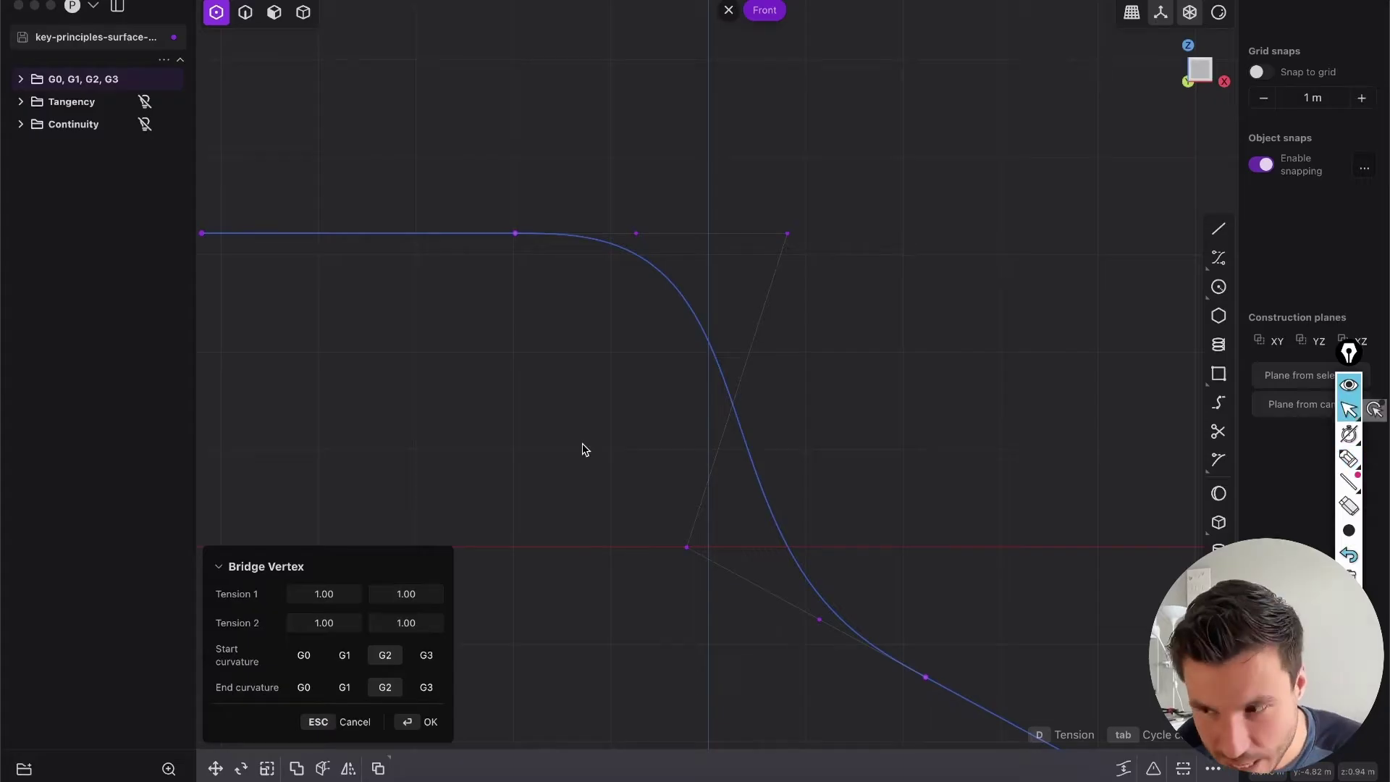
Cancel the G2 bridge between the two lines
{"action": "scroll", "coordinate": [601, 283], "scroll_direction": "down", "scroll_amount": 3}
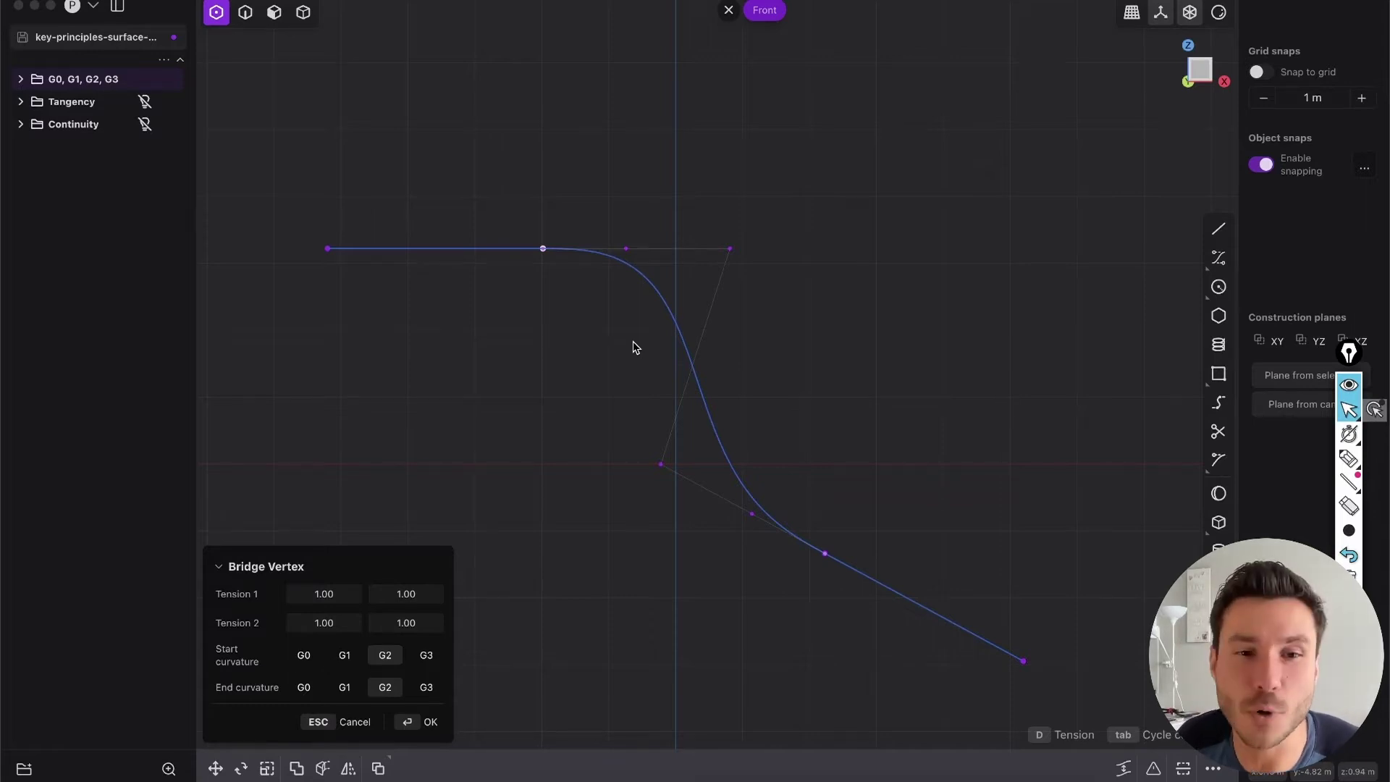
{"action": "key", "text": "Escape"}
{"action": "middle_click_drag", "start_coordinate": [602, 284], "coordinate": [655, 442]}
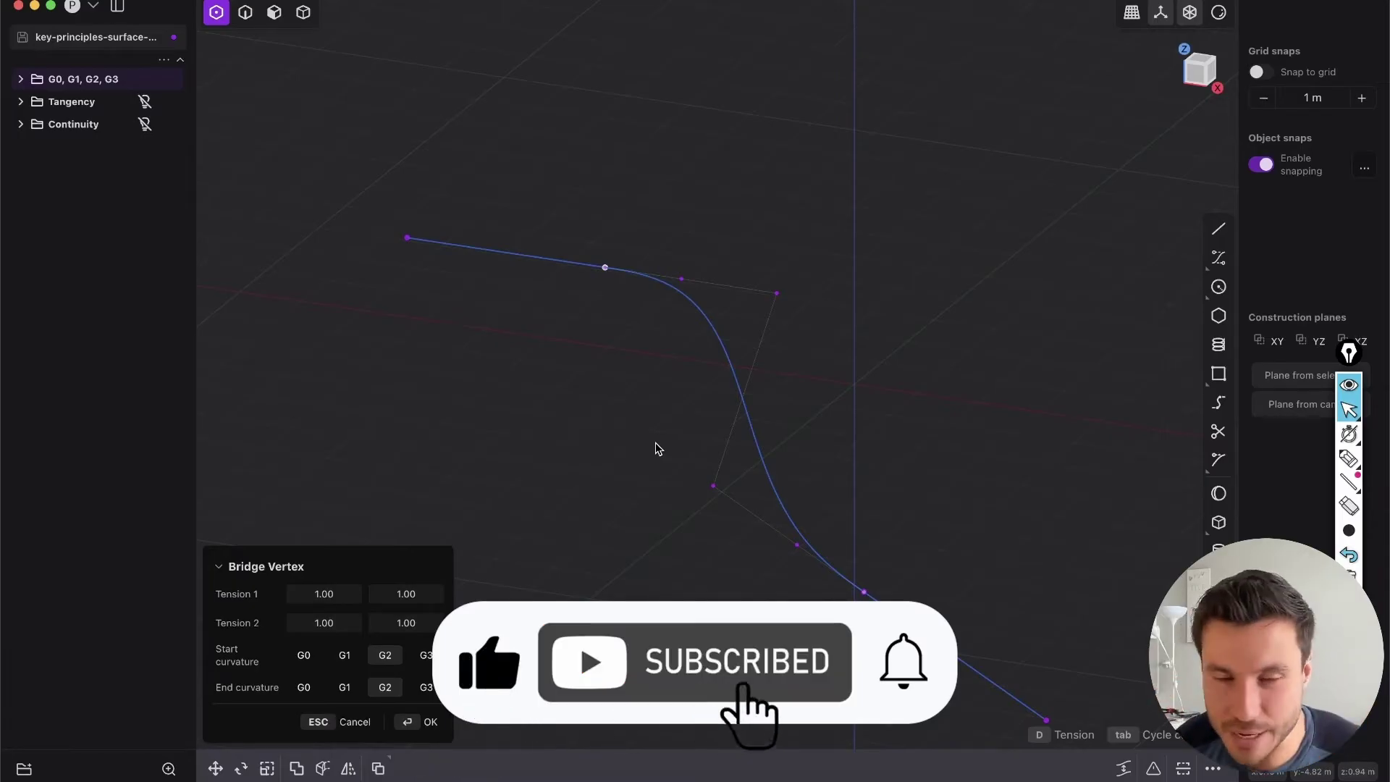
{"action": "key", "text": "Escape"}
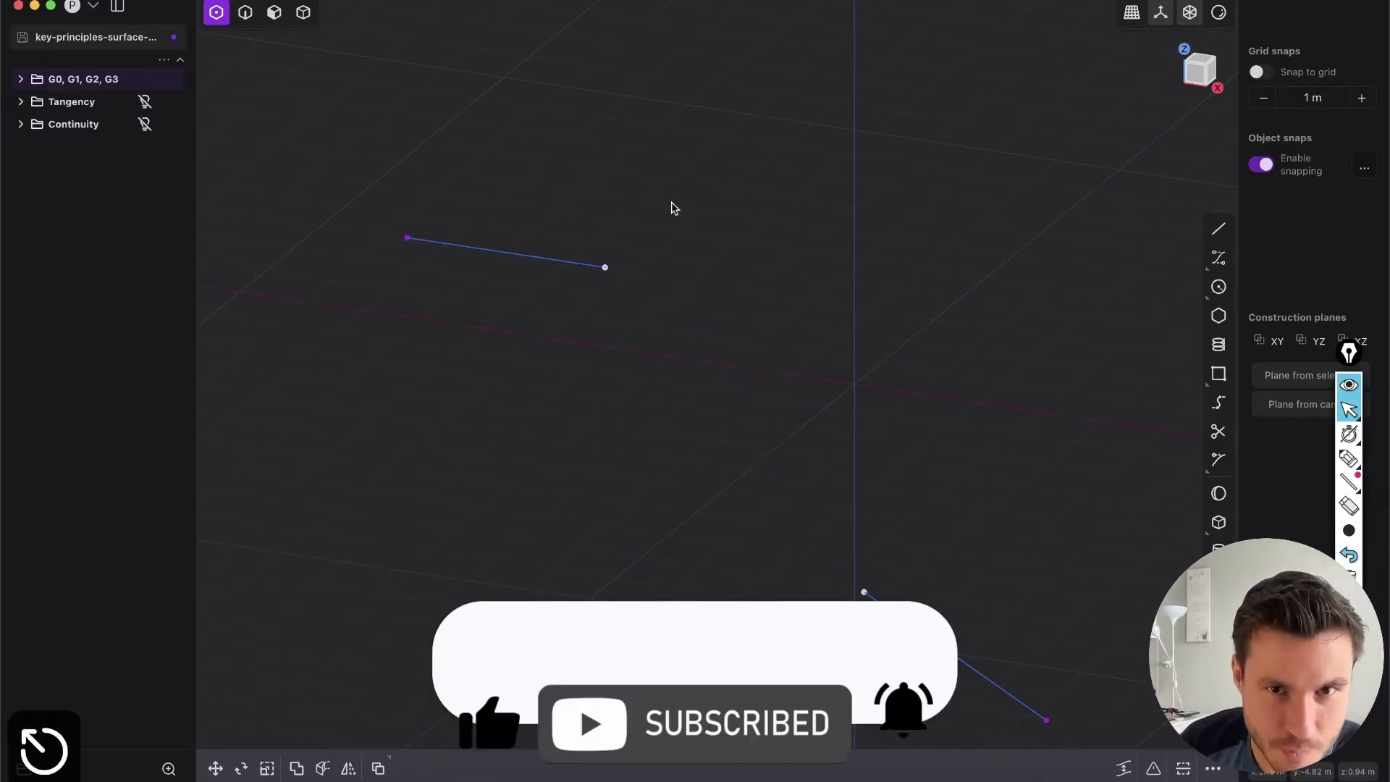
Unhide all hidden objects around the two lines
{"action": "key", "text": "alt+h"}
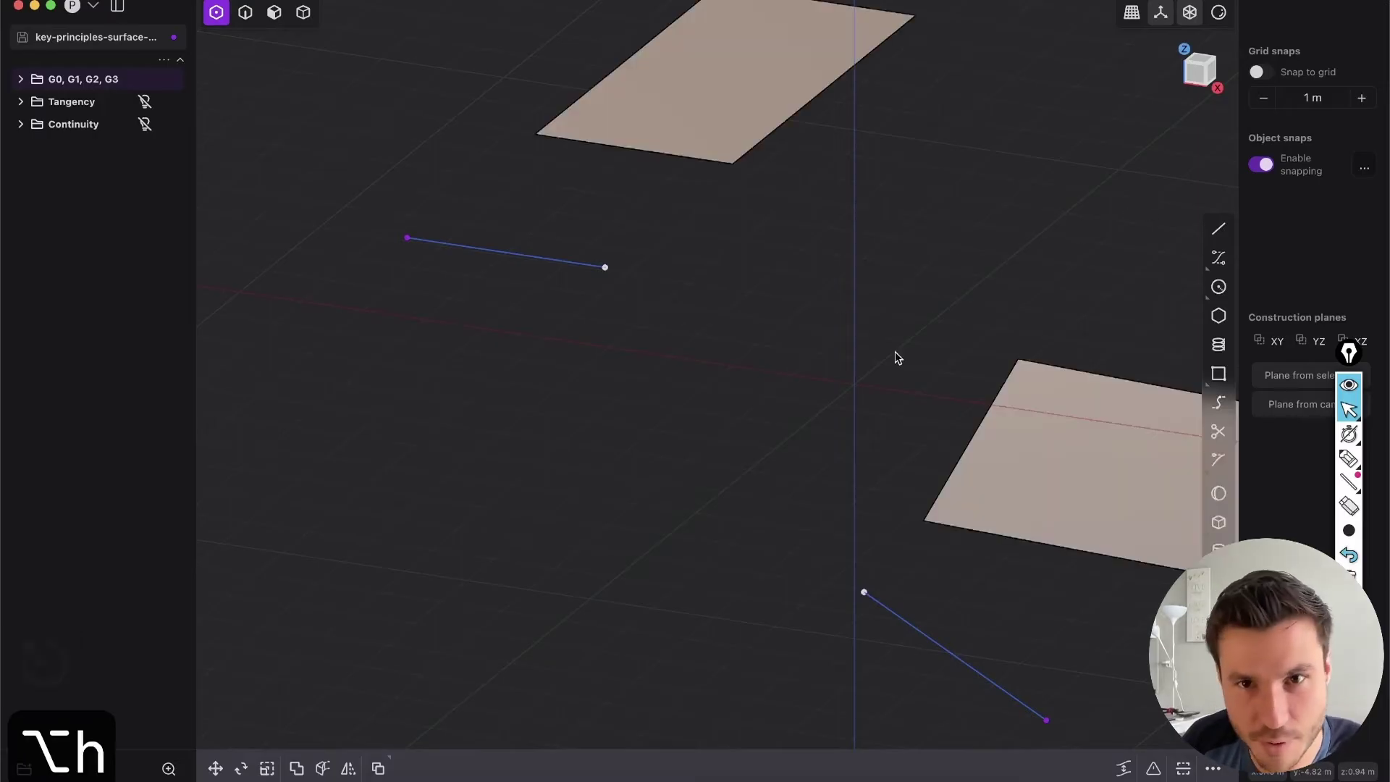
{"action": "middle_click_drag", "start_coordinate": [708, 279], "coordinate": [720, 268]}
{"action": "scroll", "coordinate": [718, 262], "scroll_direction": "down", "scroll_amount": 1}
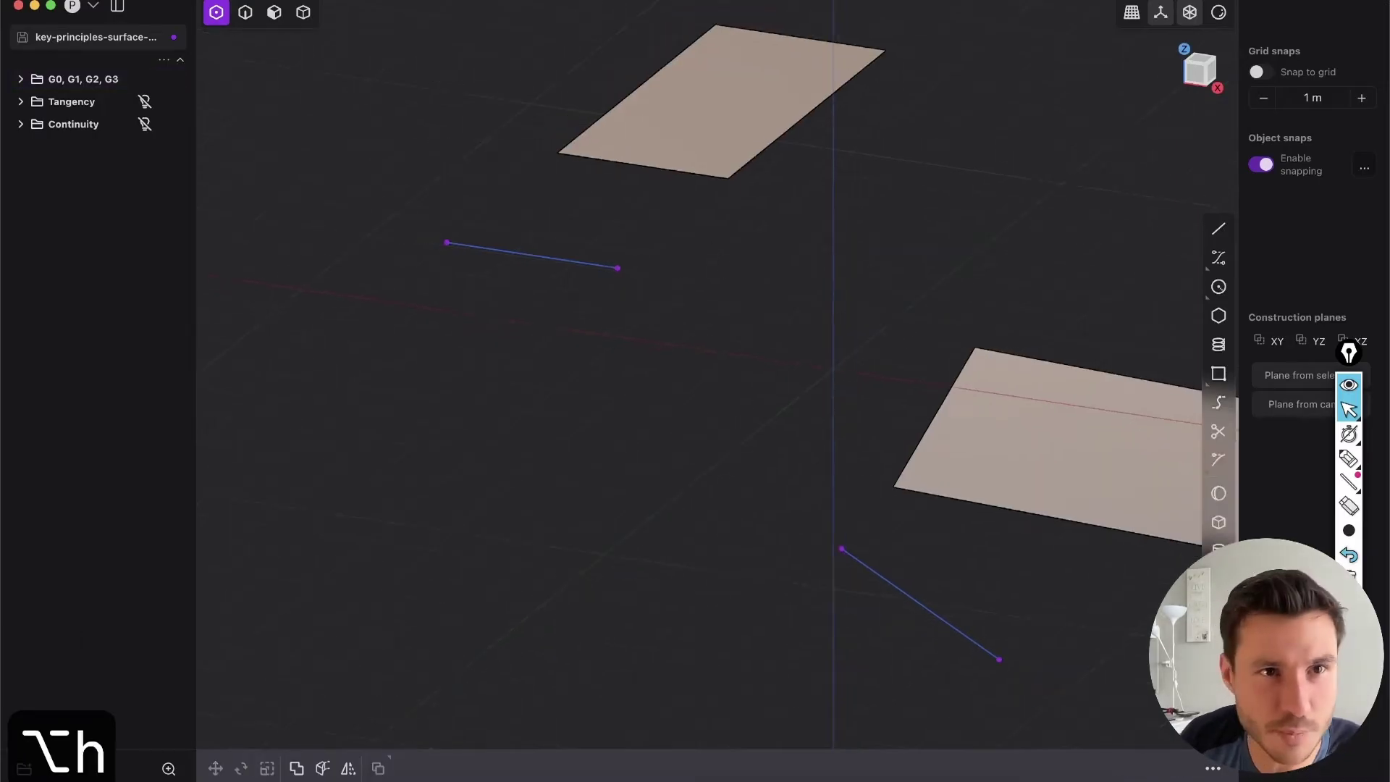
Hide the G0, G1, G2, G3 folder, show the Tangency folder, and switch to edge selection
{"action": "left_click", "coordinate": [144, 79]}
{"action": "left_click", "coordinate": [145, 102]}
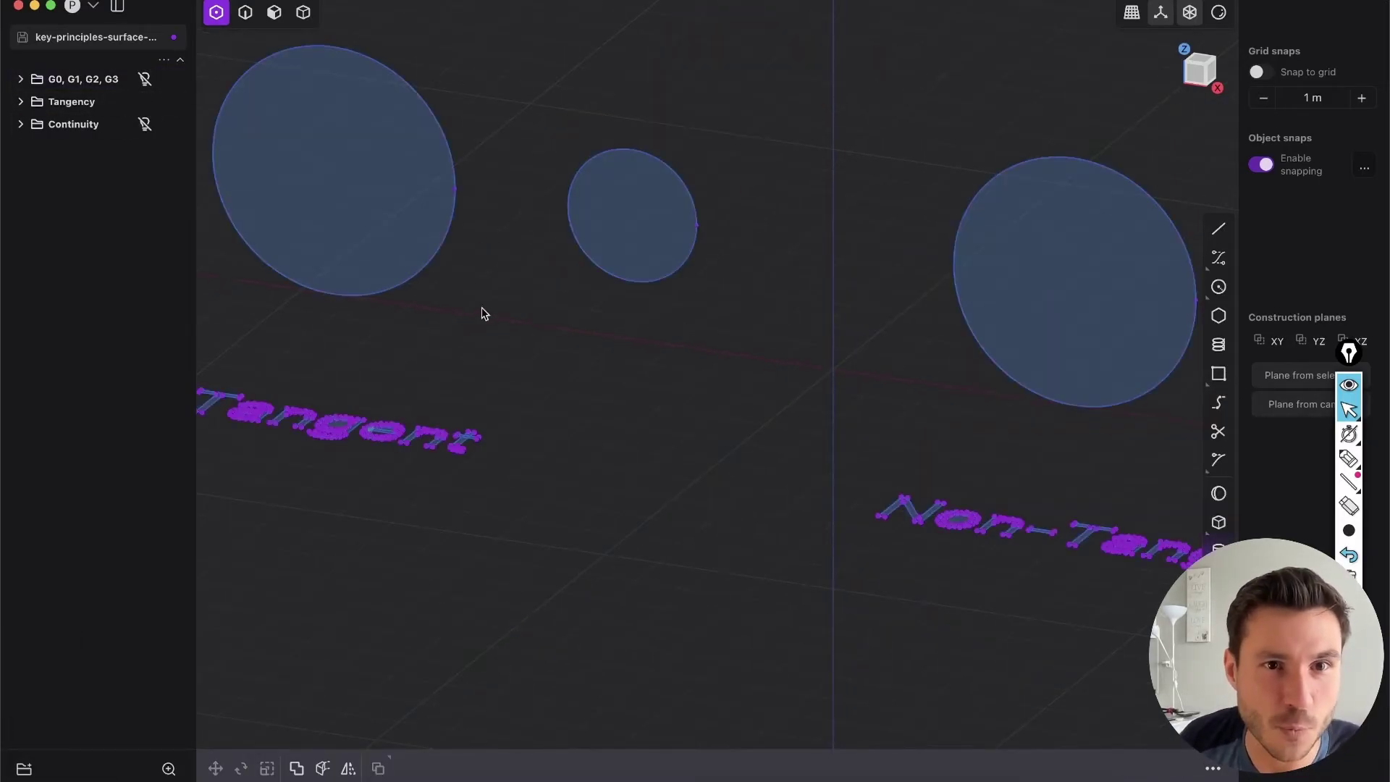
{"action": "scroll", "coordinate": [464, 297], "scroll_direction": "down", "scroll_amount": 3}
{"action": "key", "text": "2"}
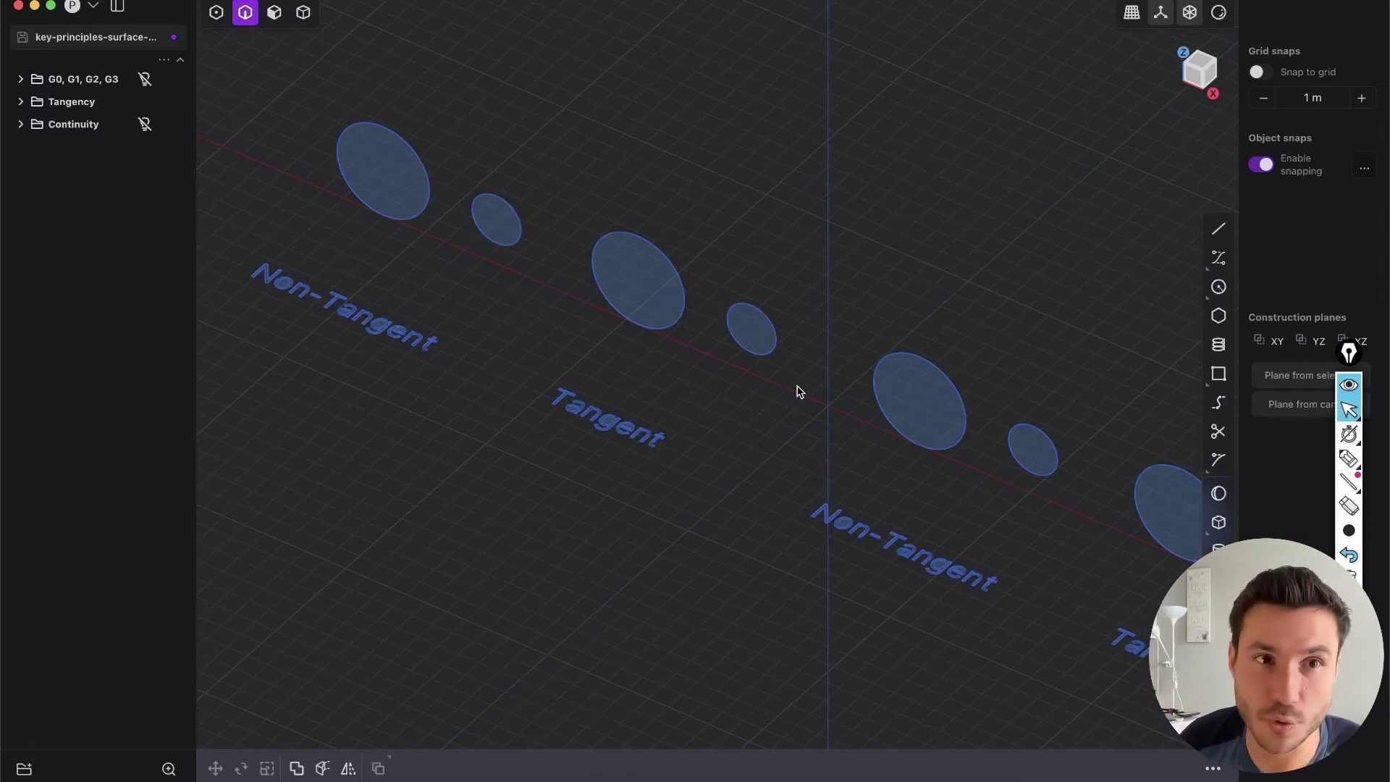
Swap visibility from Tangency to the G0, G1, G2, G3 folder and start a control point curve at the upper line's inner endpoint
{"action": "left_click", "coordinate": [145, 101]}
{"action": "left_click", "coordinate": [145, 79]}
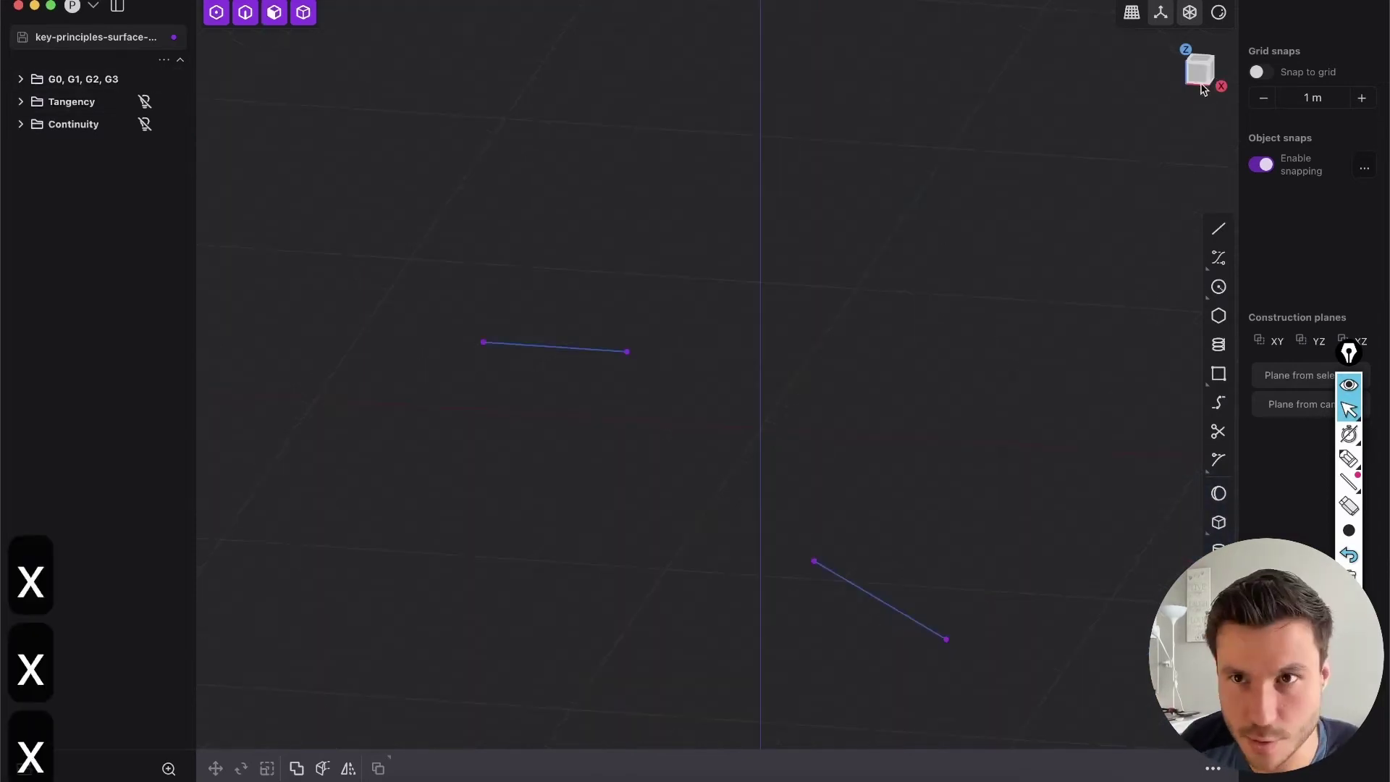
{"action": "left_click", "coordinate": [1202, 89]}
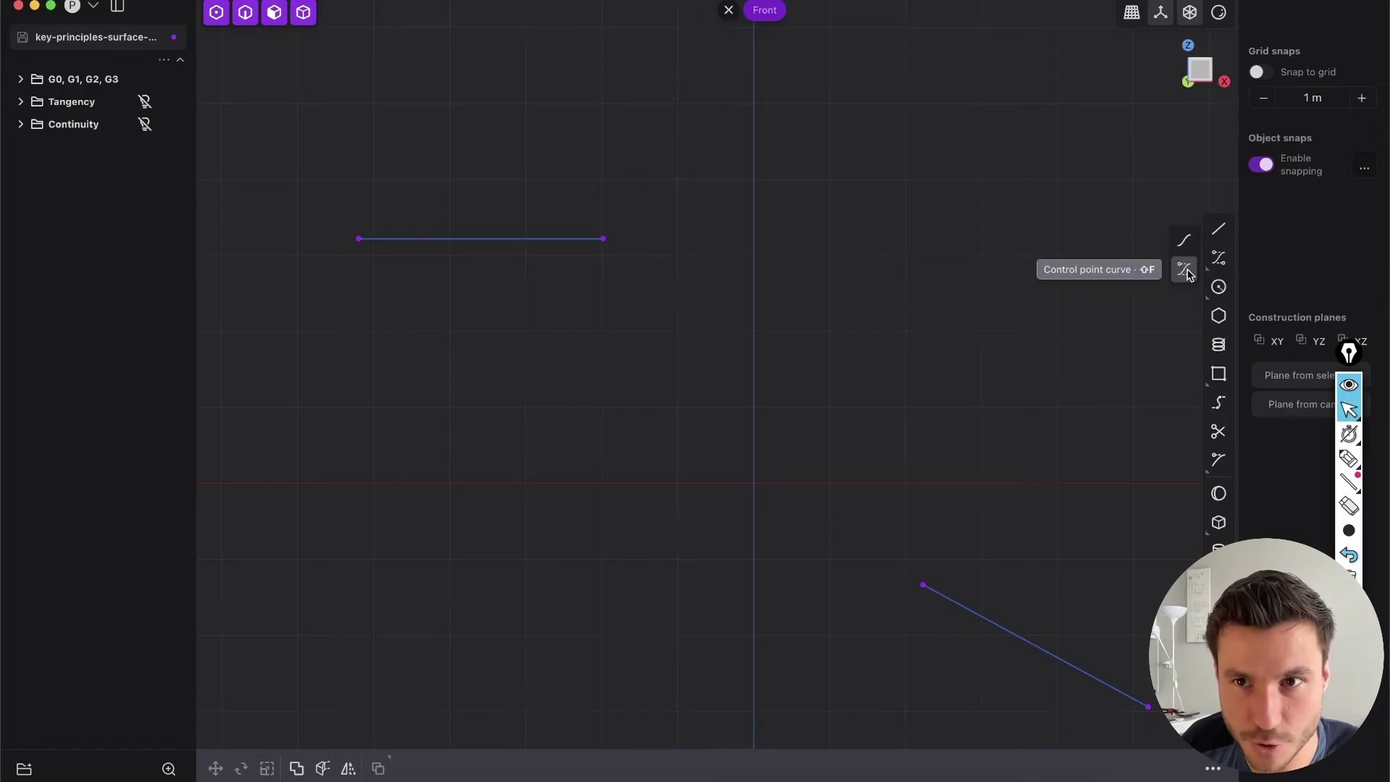
{"action": "left_click", "coordinate": [1185, 271]}
{"action": "left_click", "coordinate": [603, 238]}
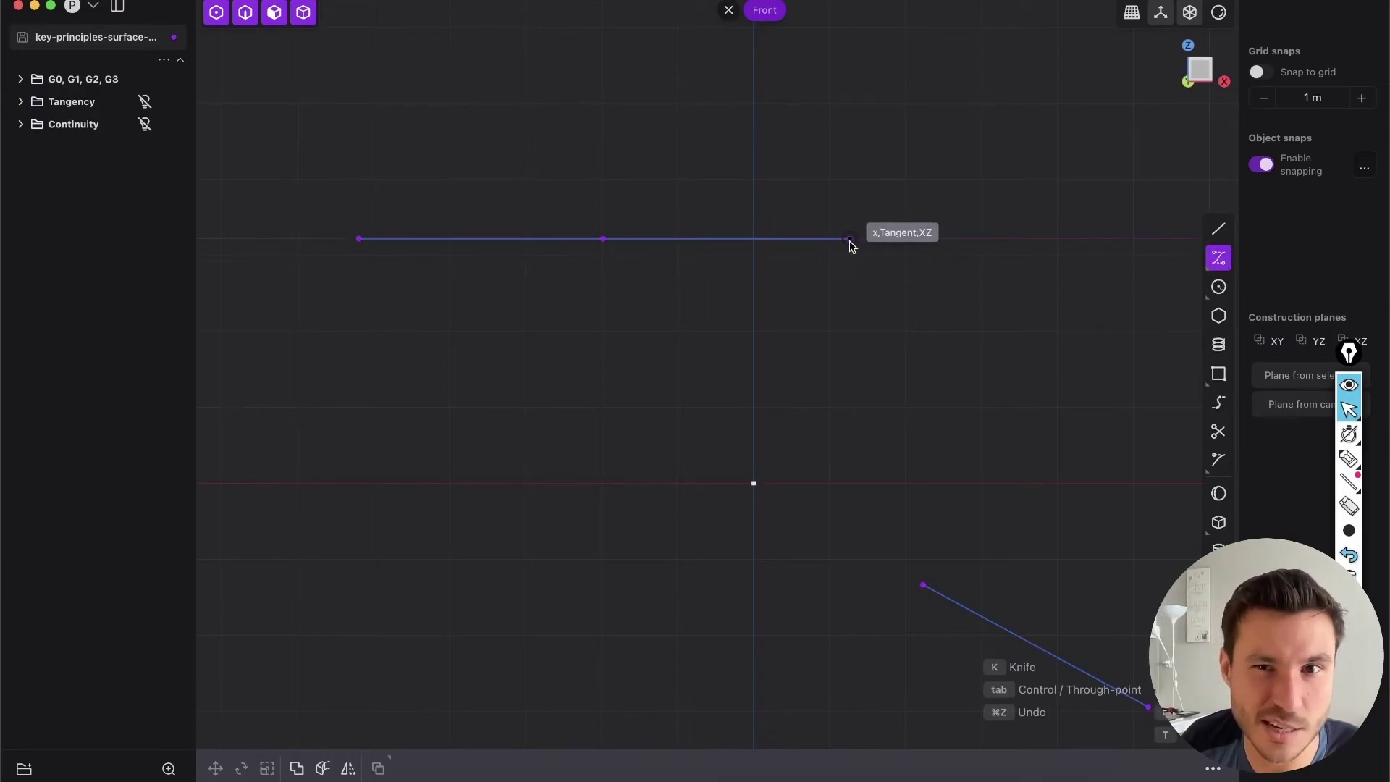
Discard the started control point curve, leave only the Tangency folder shown, and restrict selection to edges
{"action": "key", "text": "super+z"}
{"action": "key", "text": "super+z"}
{"action": "key", "text": "super+z"}
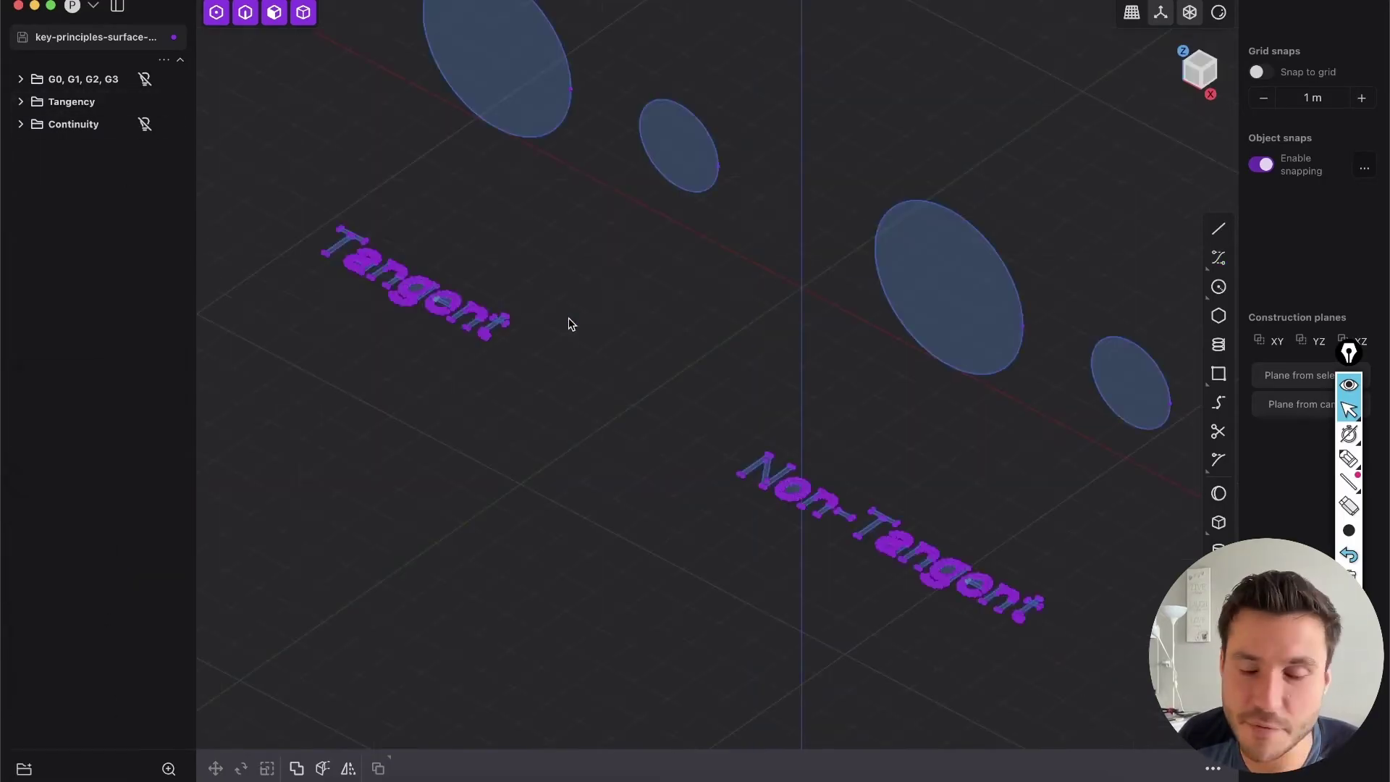
{"action": "key", "text": "2"}
{"action": "scroll", "coordinate": [559, 409], "scroll_direction": "down", "scroll_amount": 4}
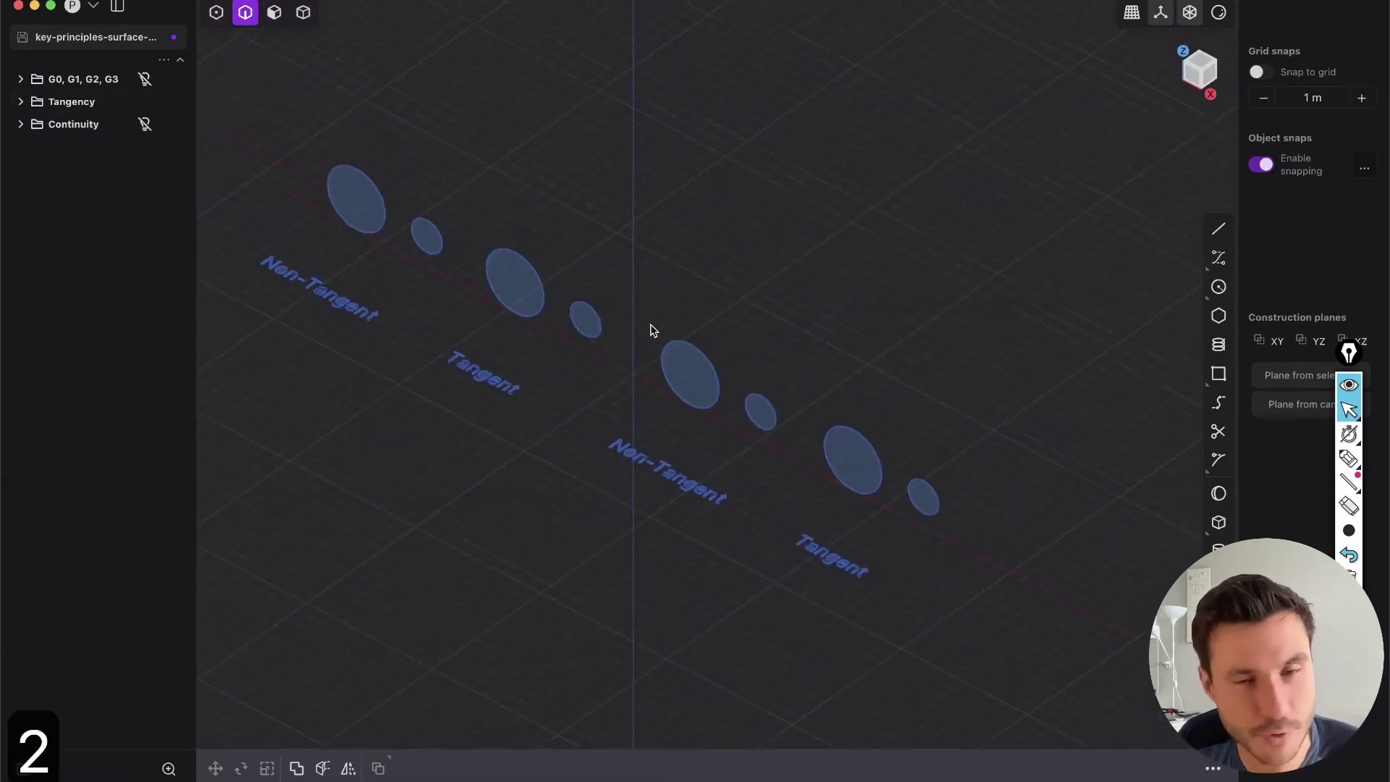
{"action": "middle_click_drag", "start_coordinate": [436, 510], "coordinate": [559, 474], "text": "shift"}
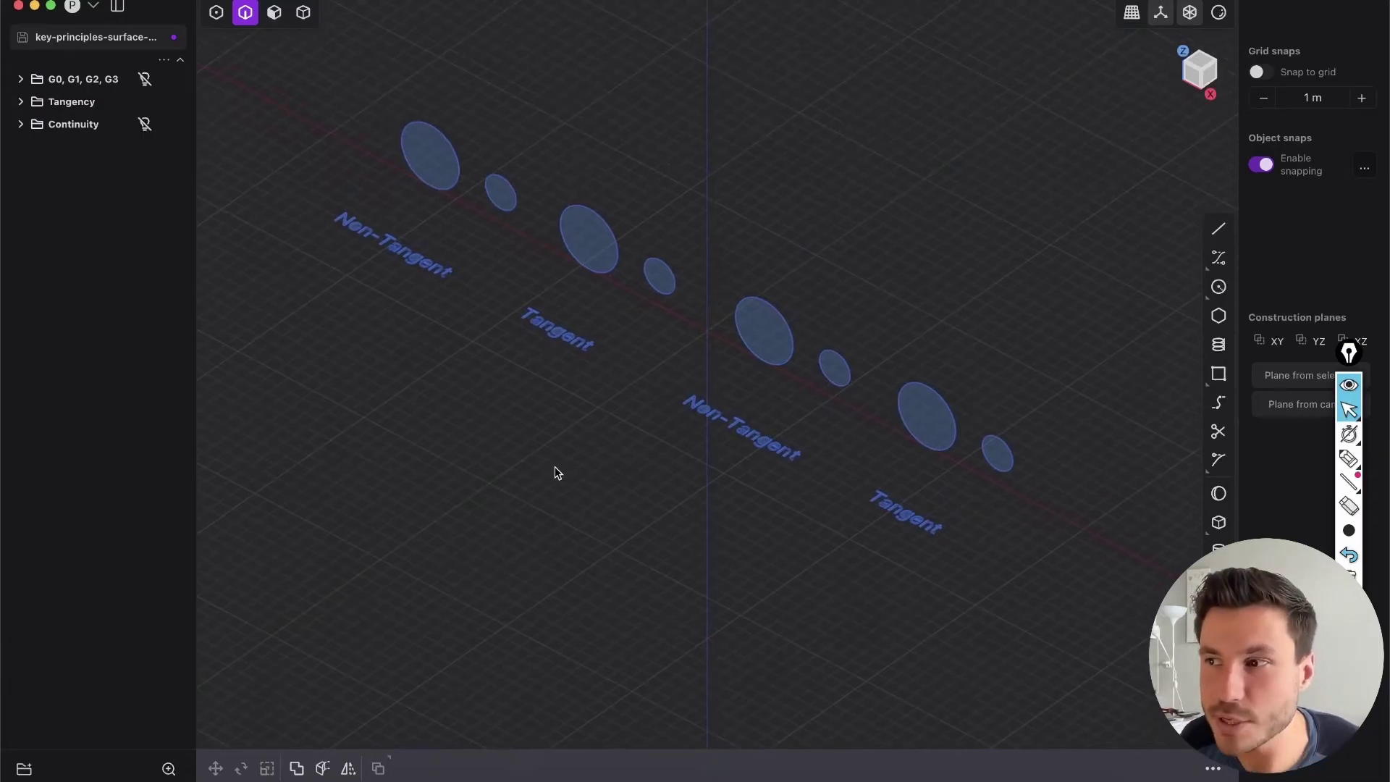